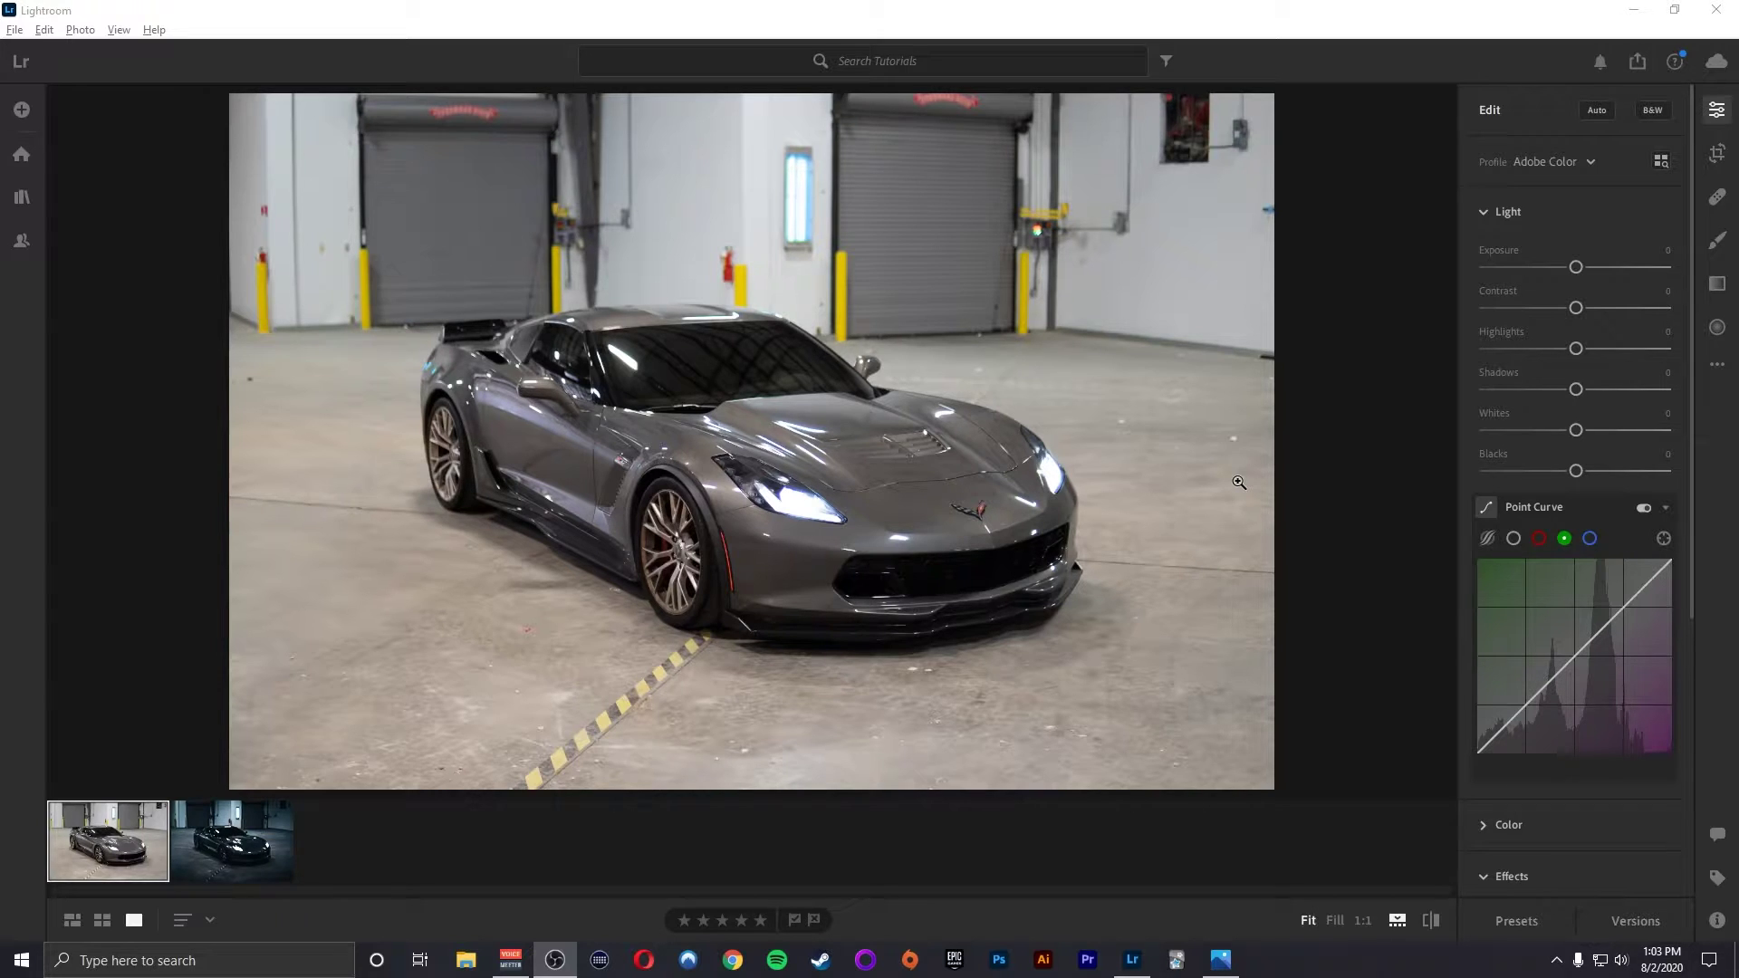
# Set Exposure to -1.30 and Contrast to +50 in the Light panel
pyautogui.click(1369, 99)
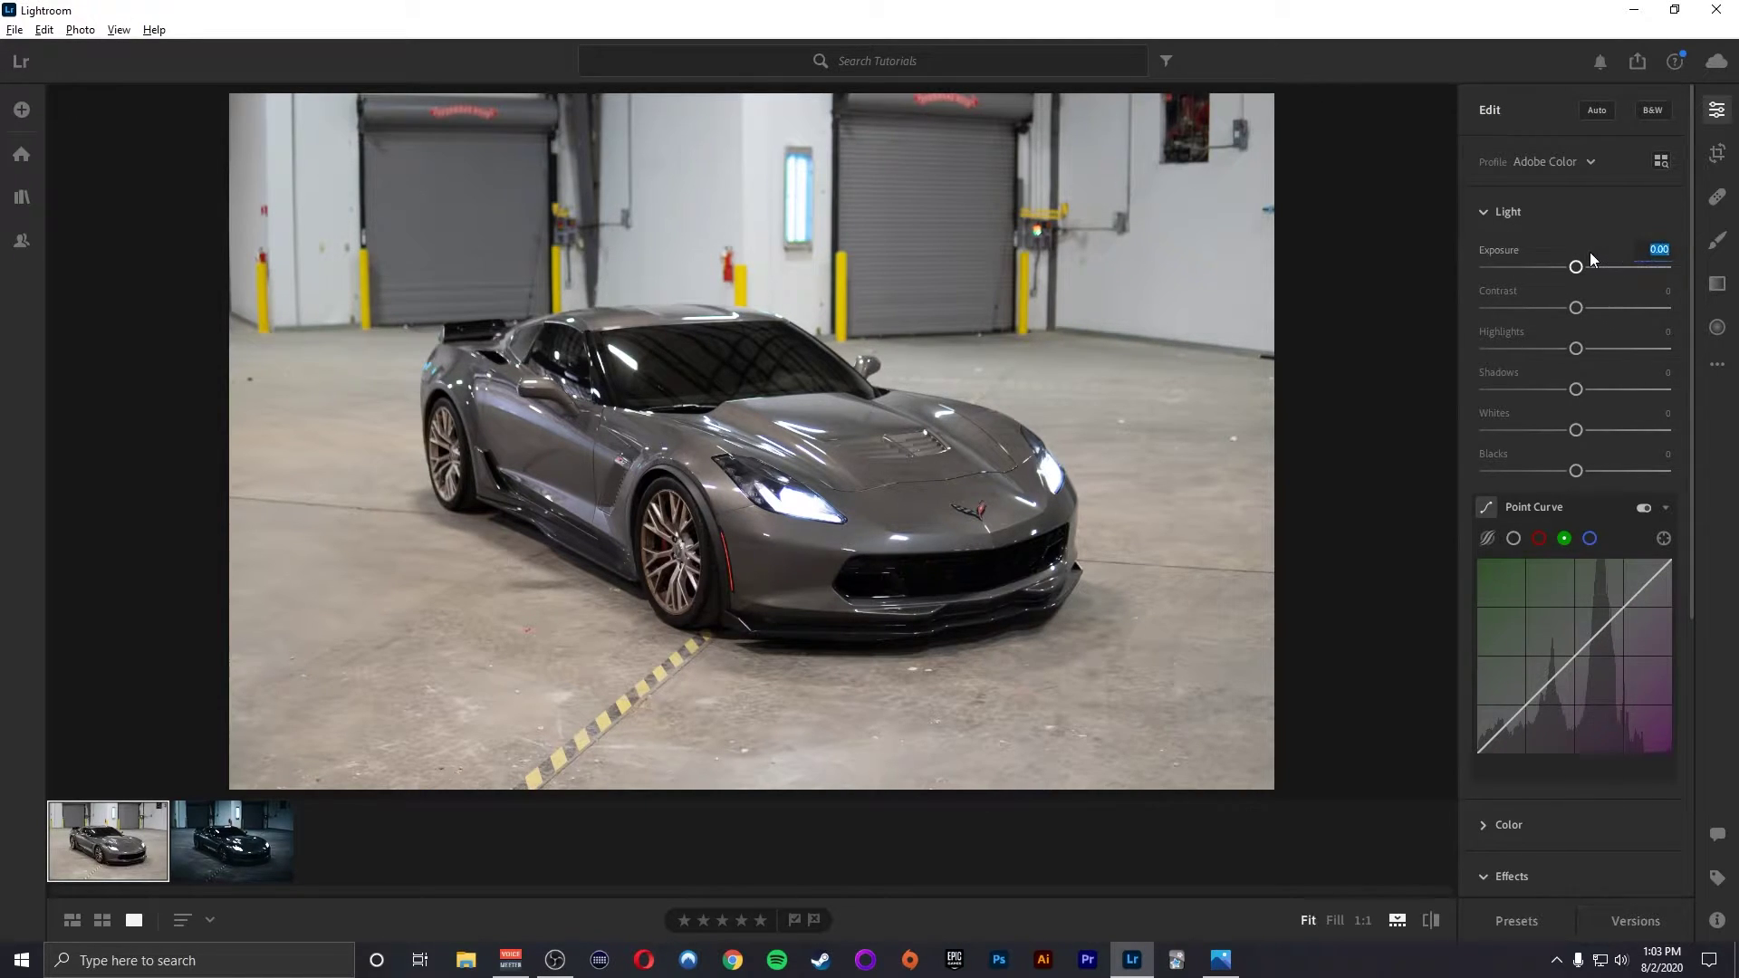
pyautogui.write('-1.3')
pyautogui.press('Return')
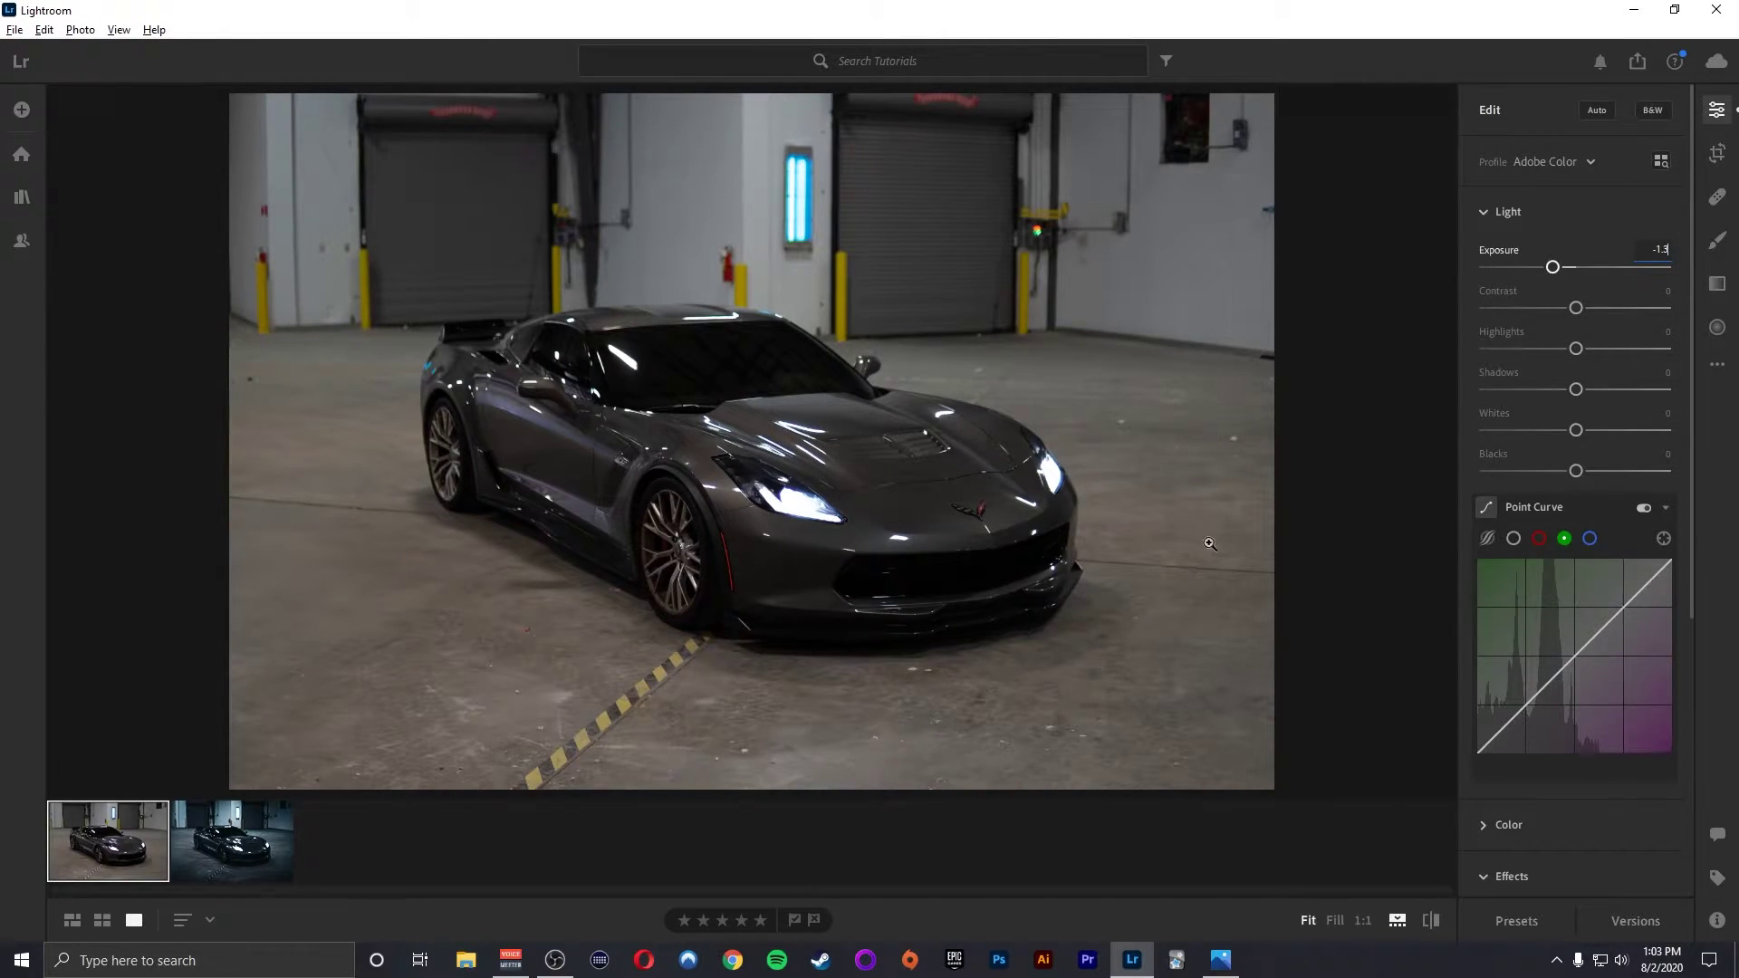
pyautogui.click(1666, 291)
pyautogui.write('50')
pyautogui.press('Return')
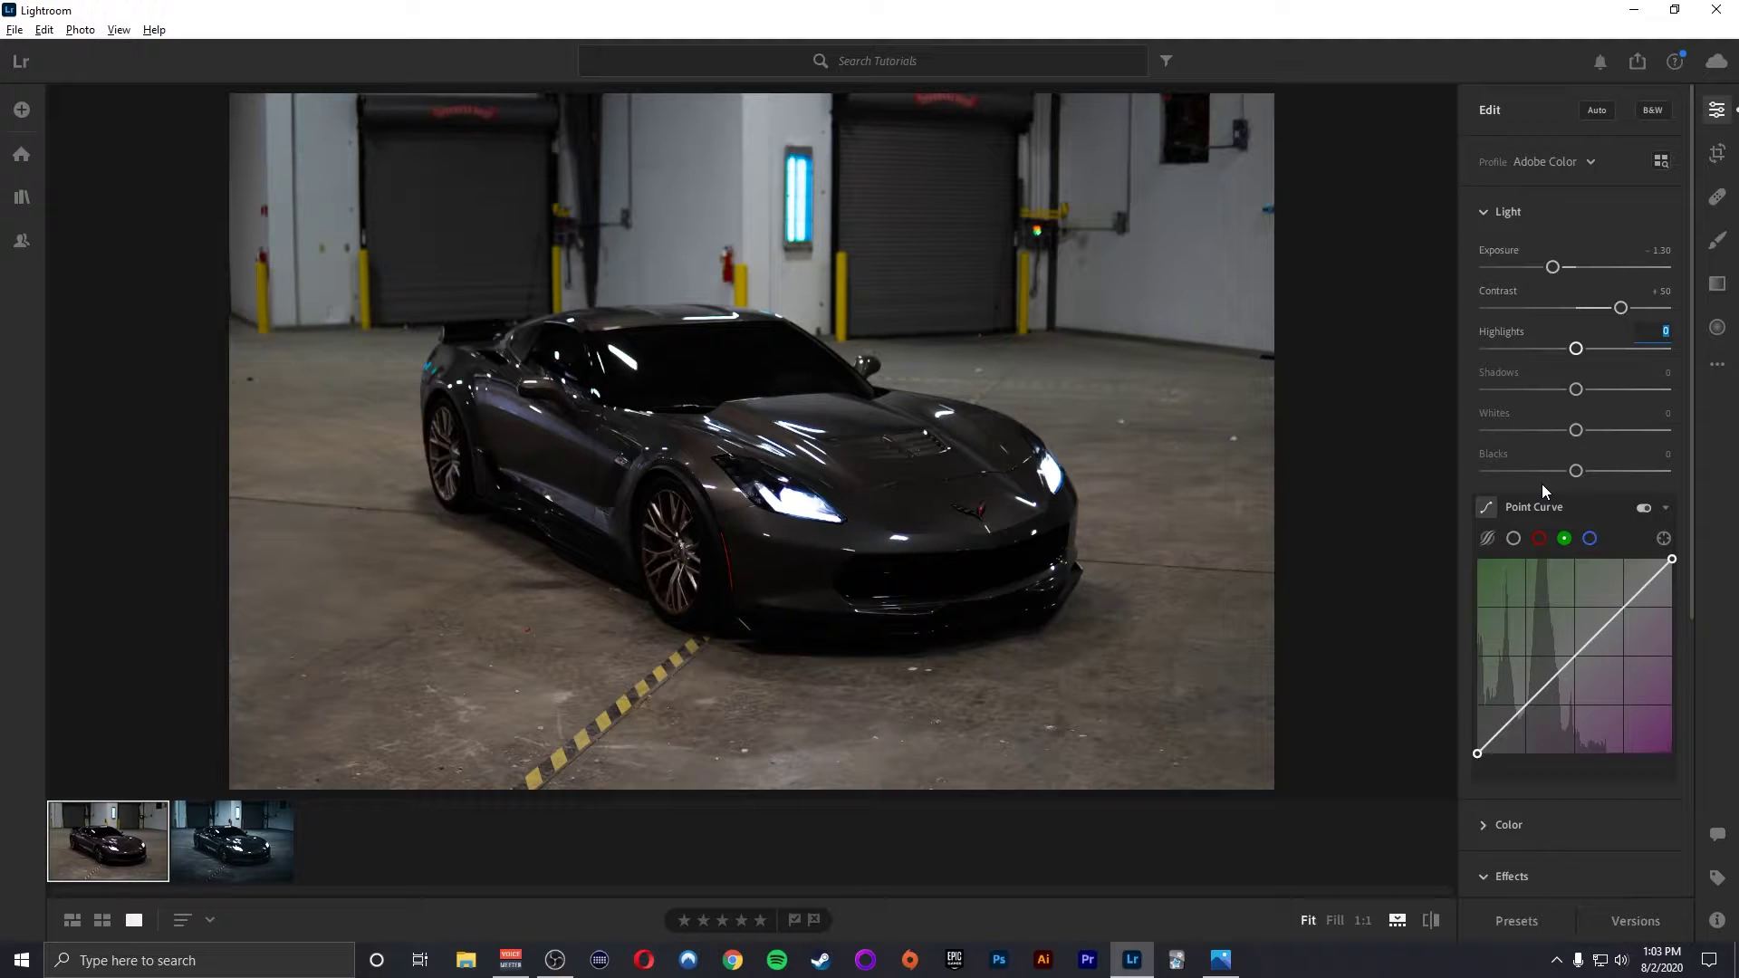
# Set Highlights +40, Shadows -40, Whites -40 and Blacks +40
pyautogui.moveTo(1565, 520)
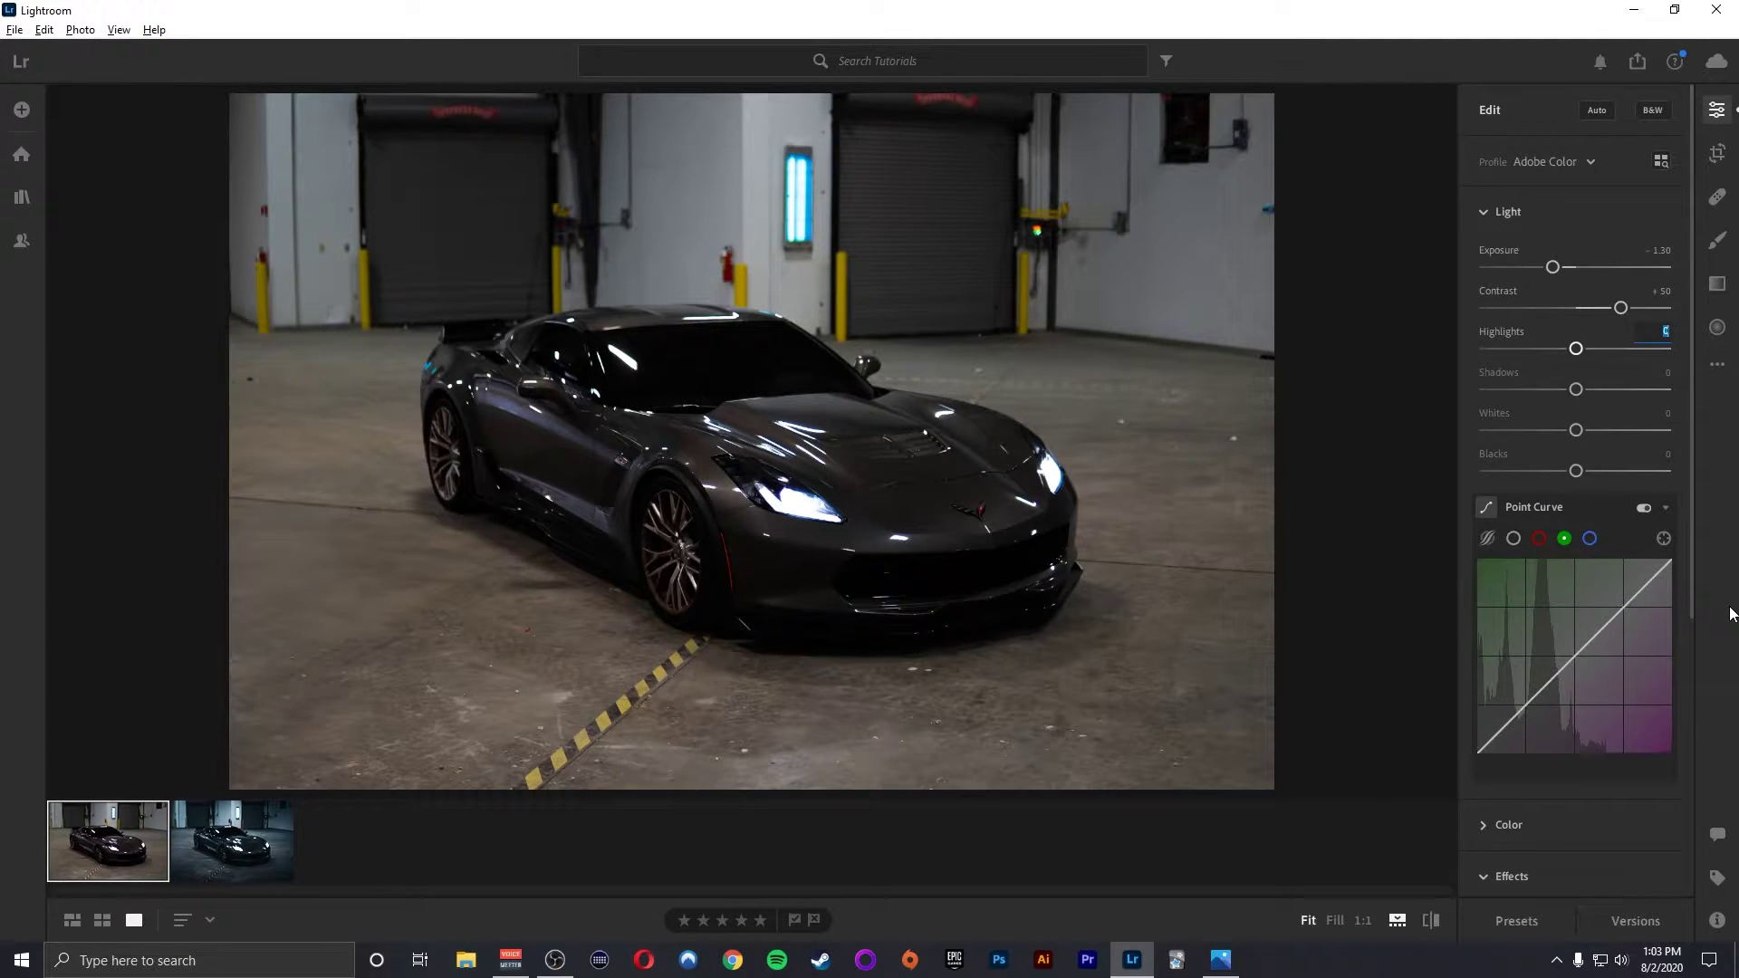
pyautogui.write('40')
pyautogui.press('Tab')
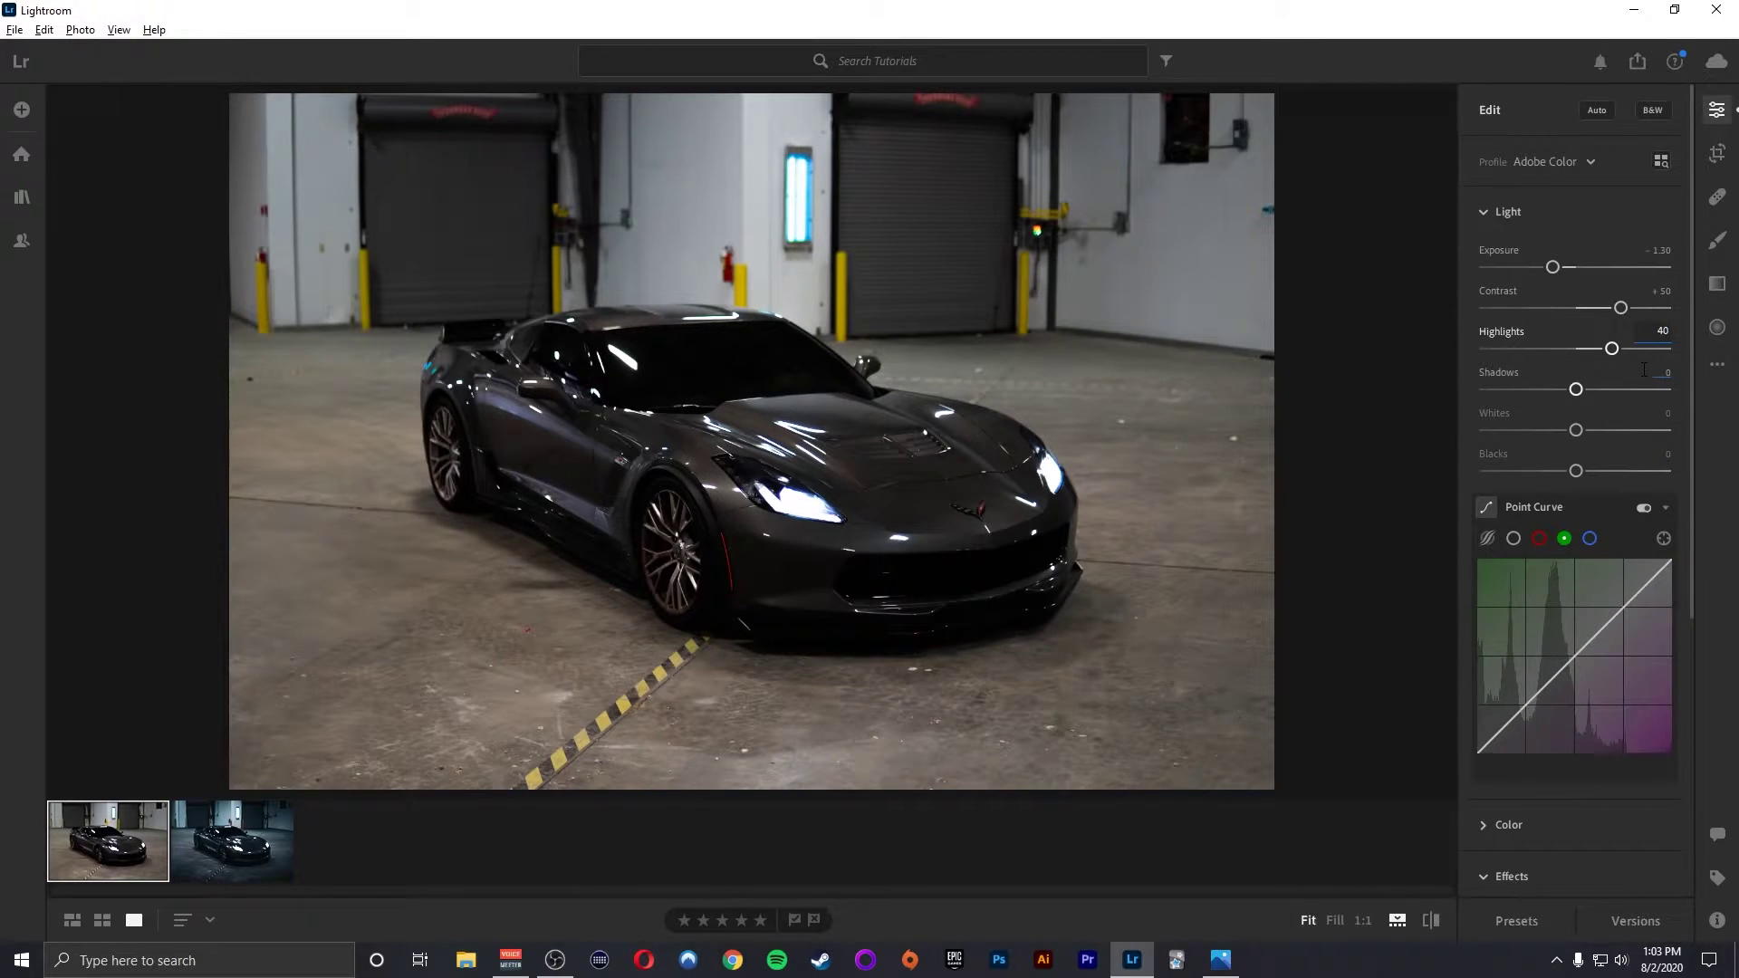
pyautogui.write('-40')
pyautogui.press('Tab')
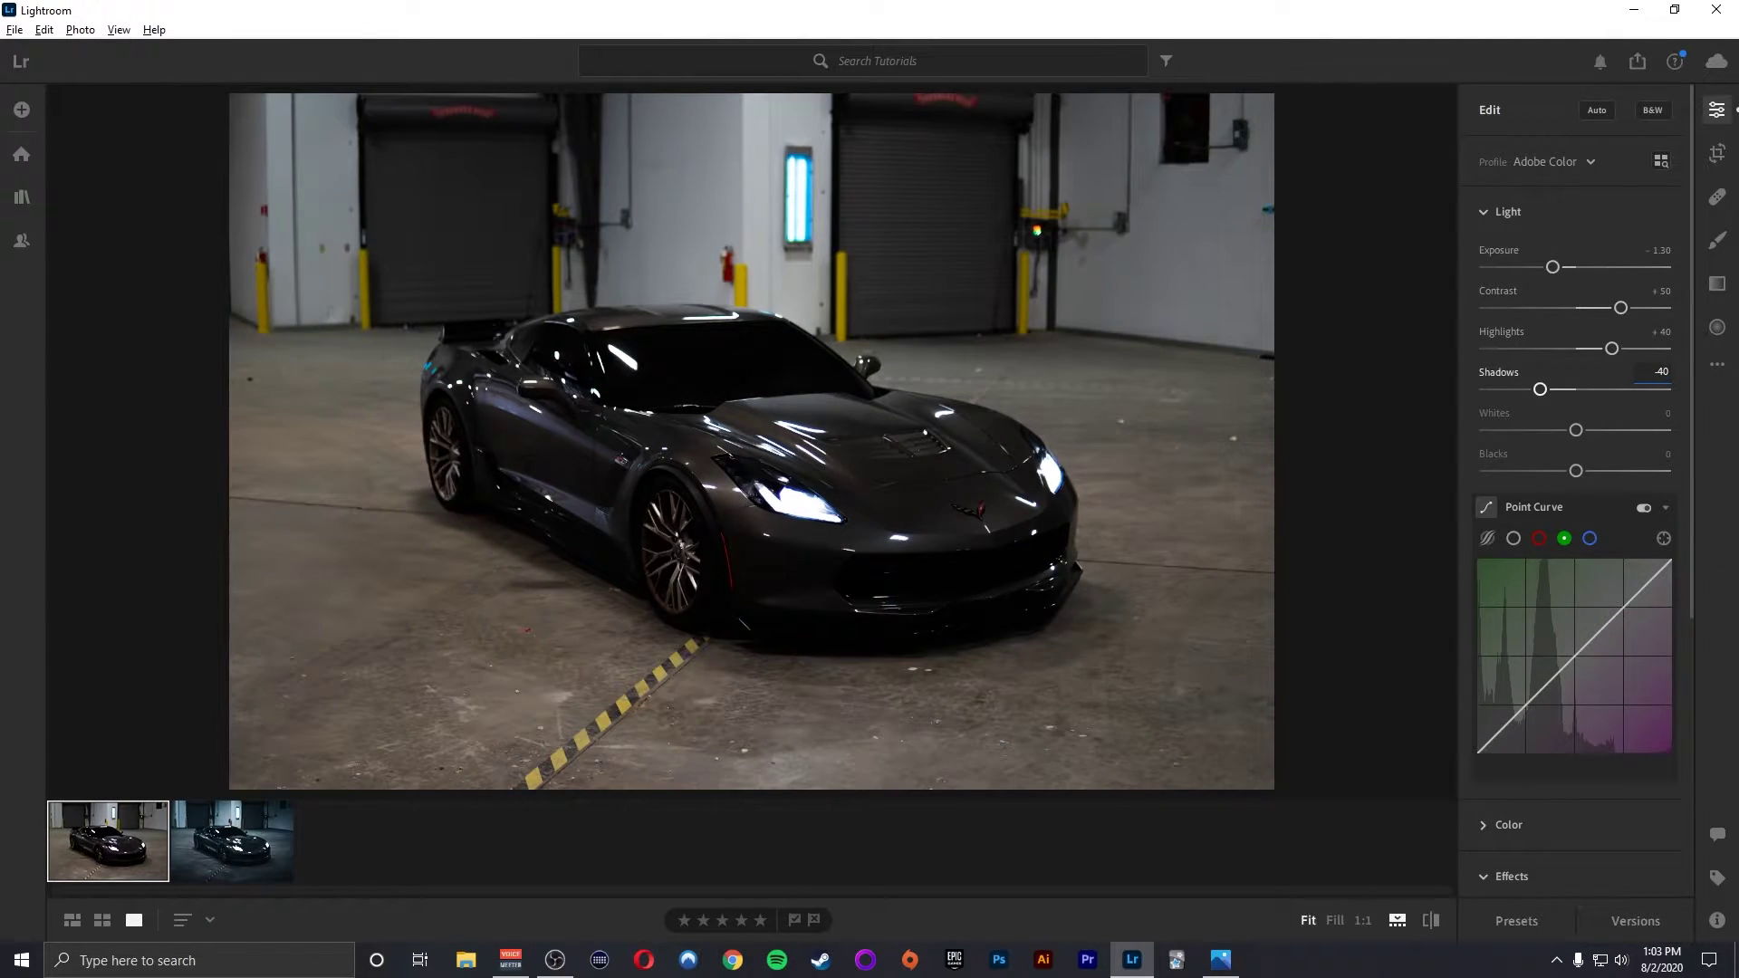
pyautogui.press('Tab')
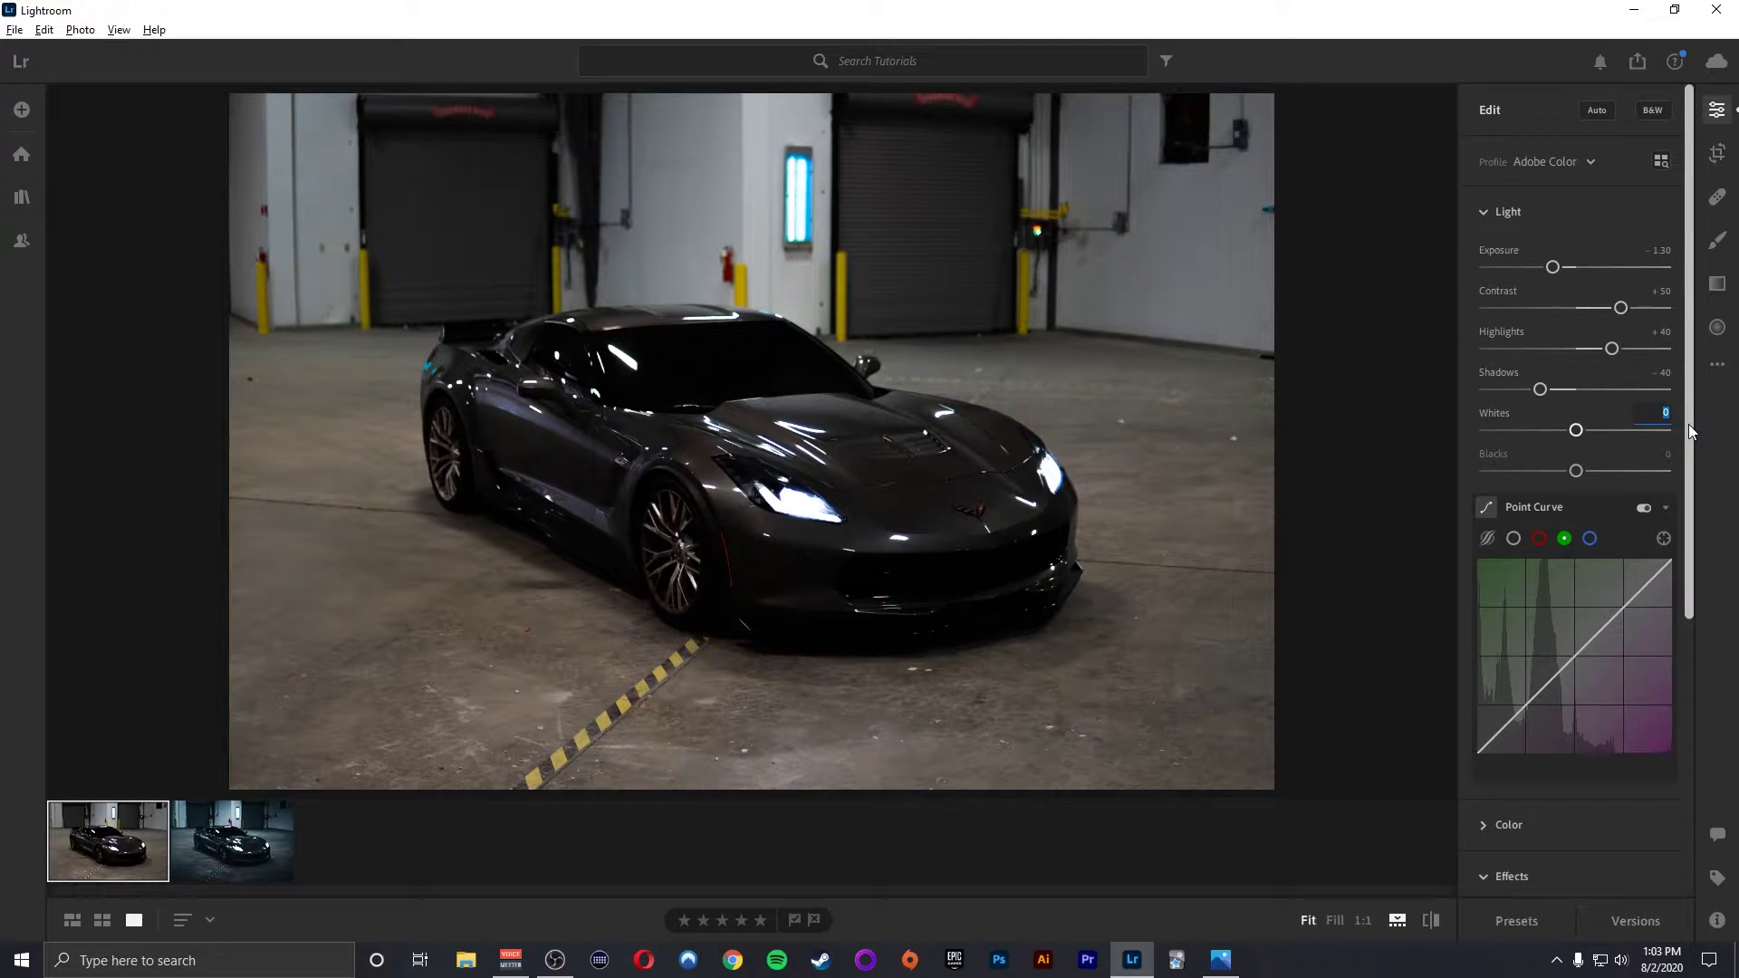
pyautogui.write('-40')
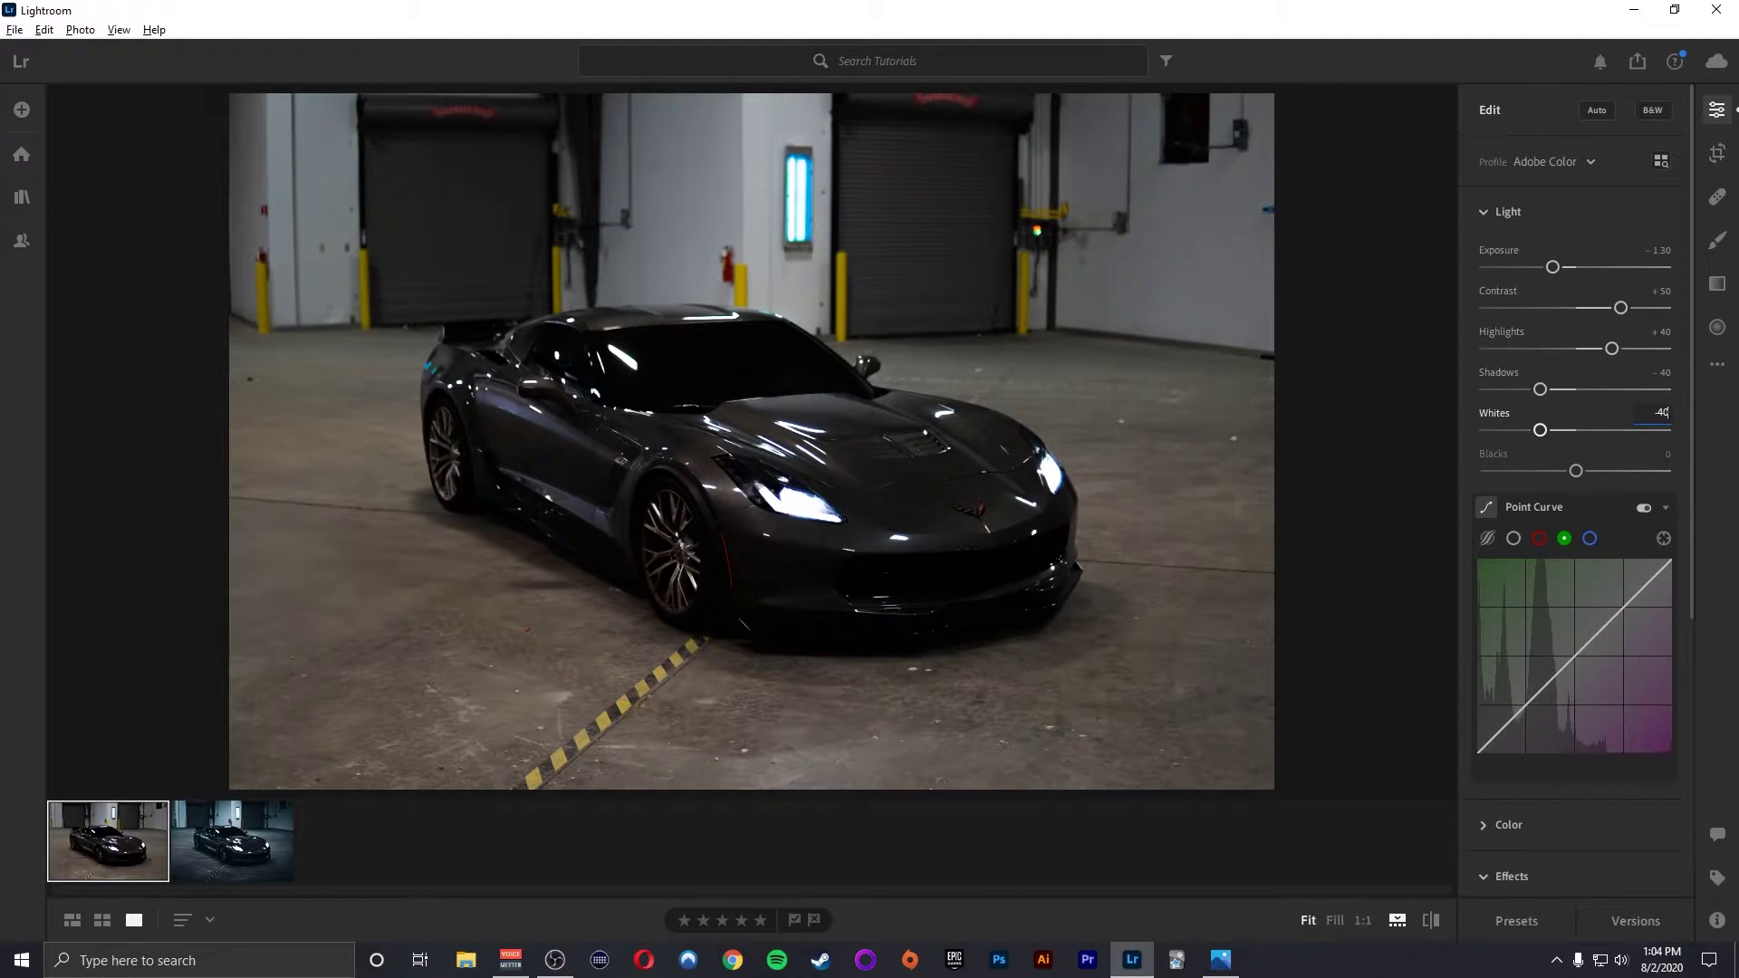
pyautogui.press('Tab')
pyautogui.write('40')
pyautogui.press('Return')
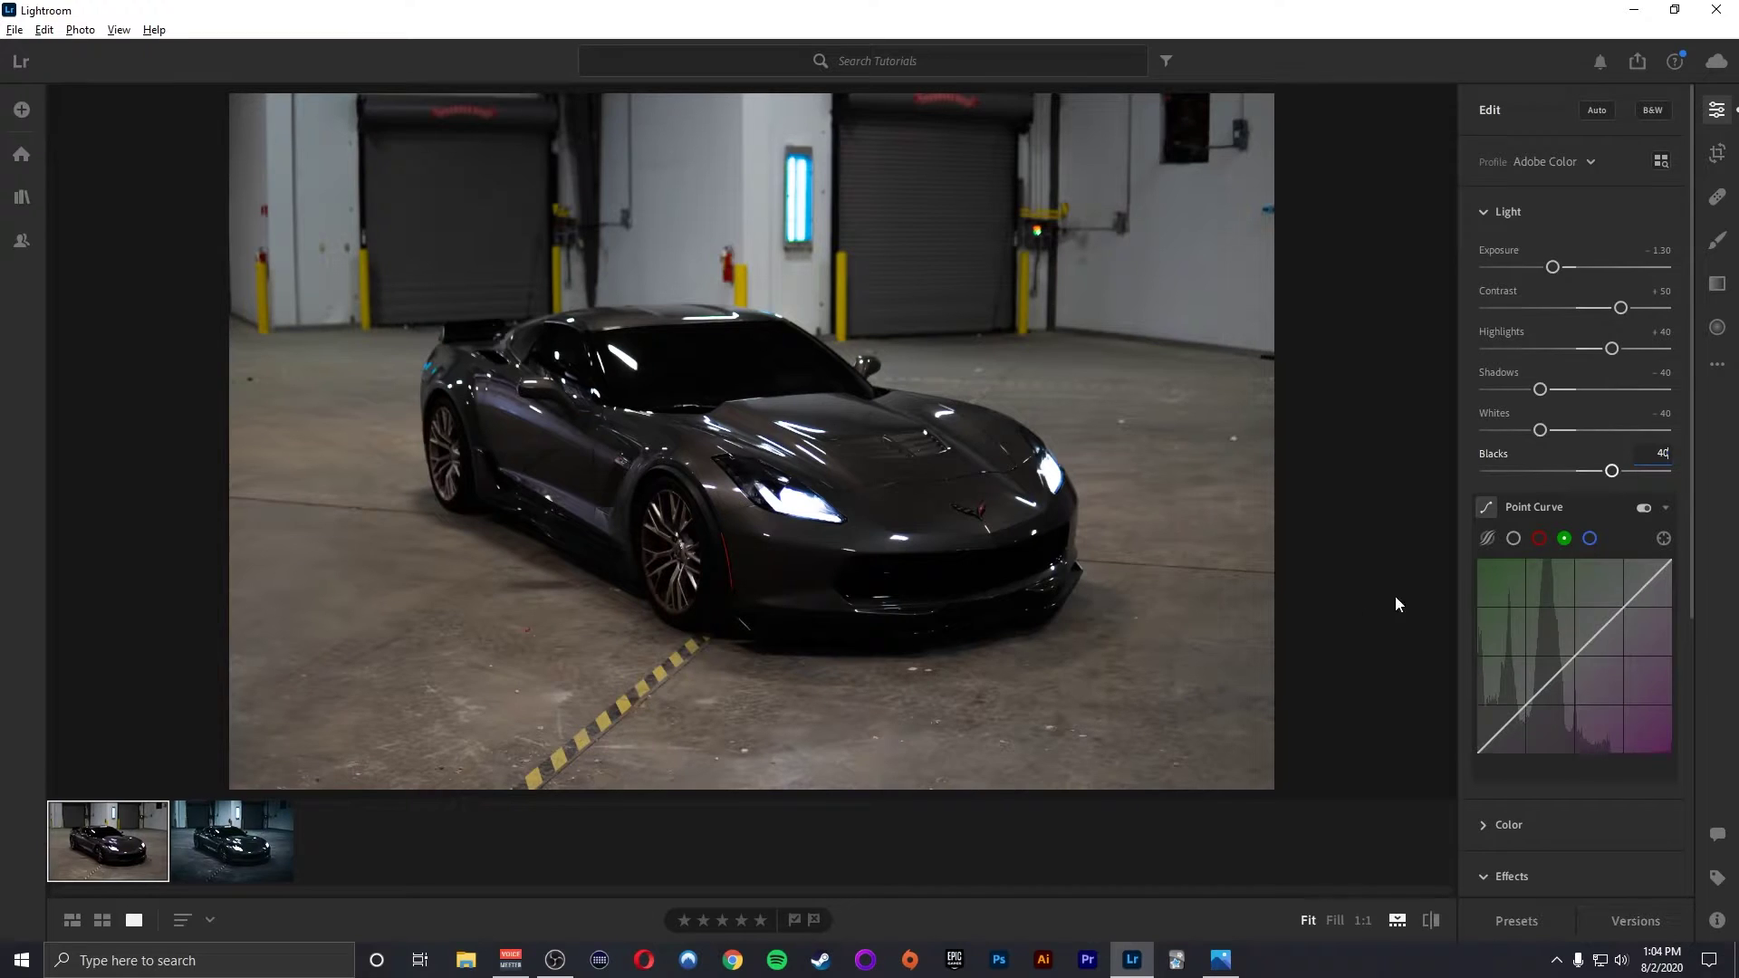
pyautogui.click(1513, 538)
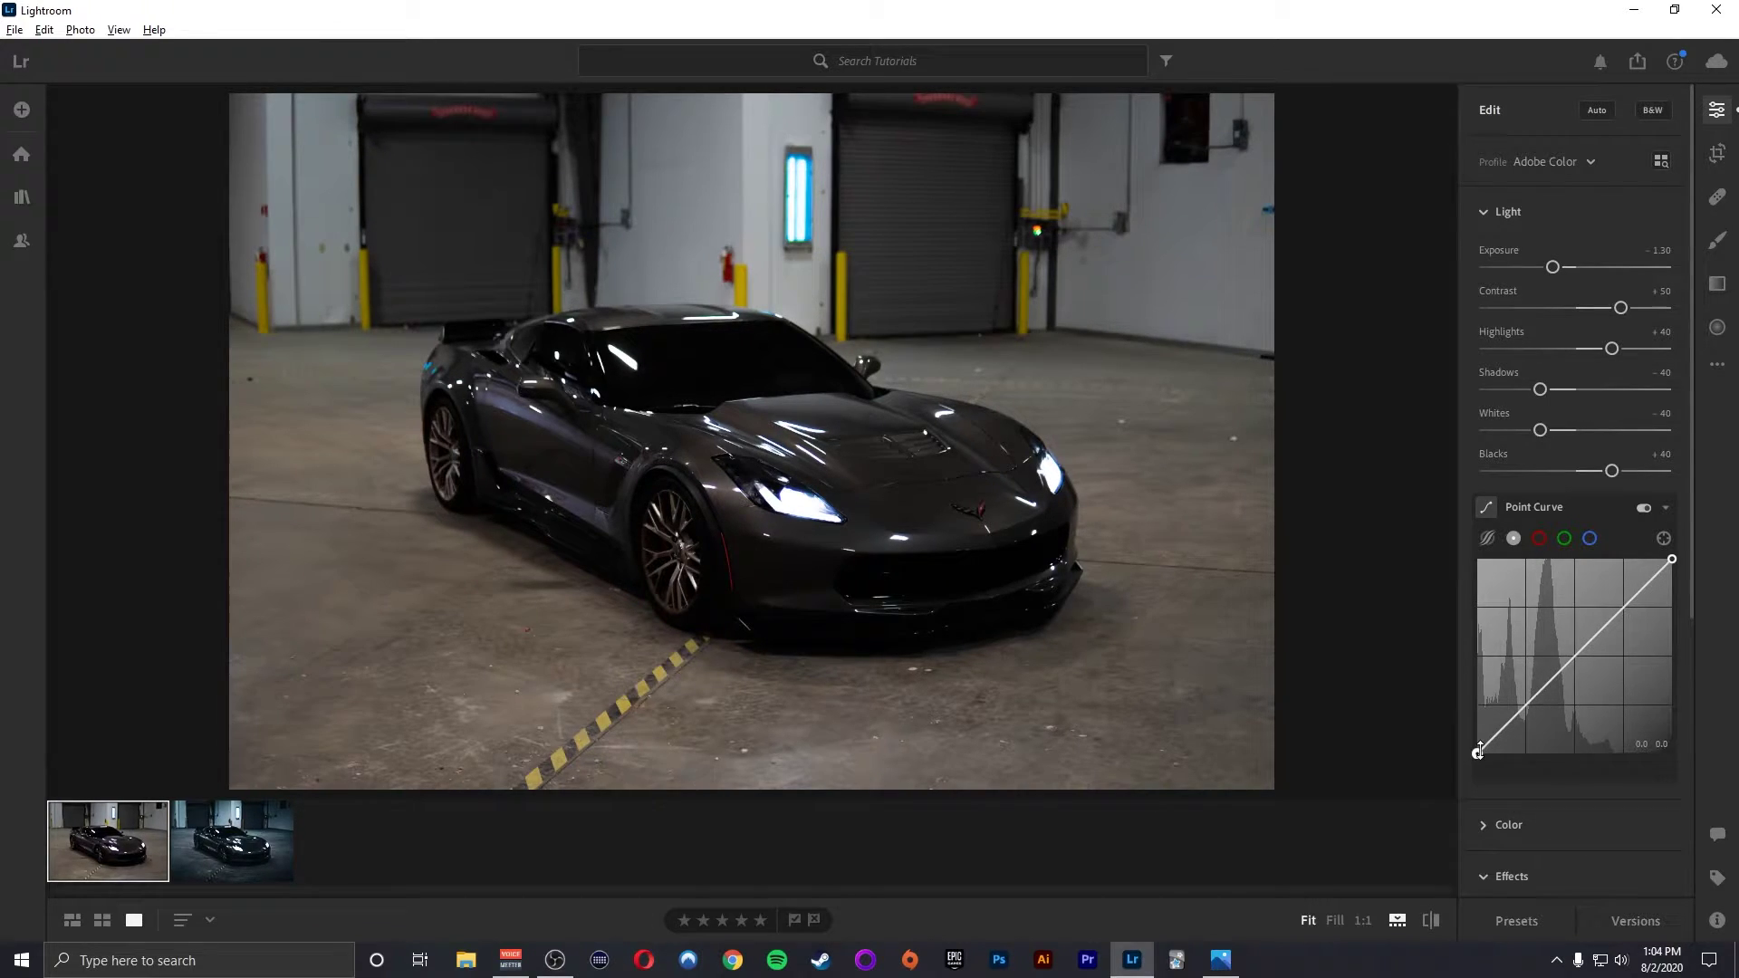
# Lift the luminance curve's black point, deepen the shadows and add a raised highlight point
pyautogui.moveTo(1479, 754); pyautogui.dragTo(1458, 725)
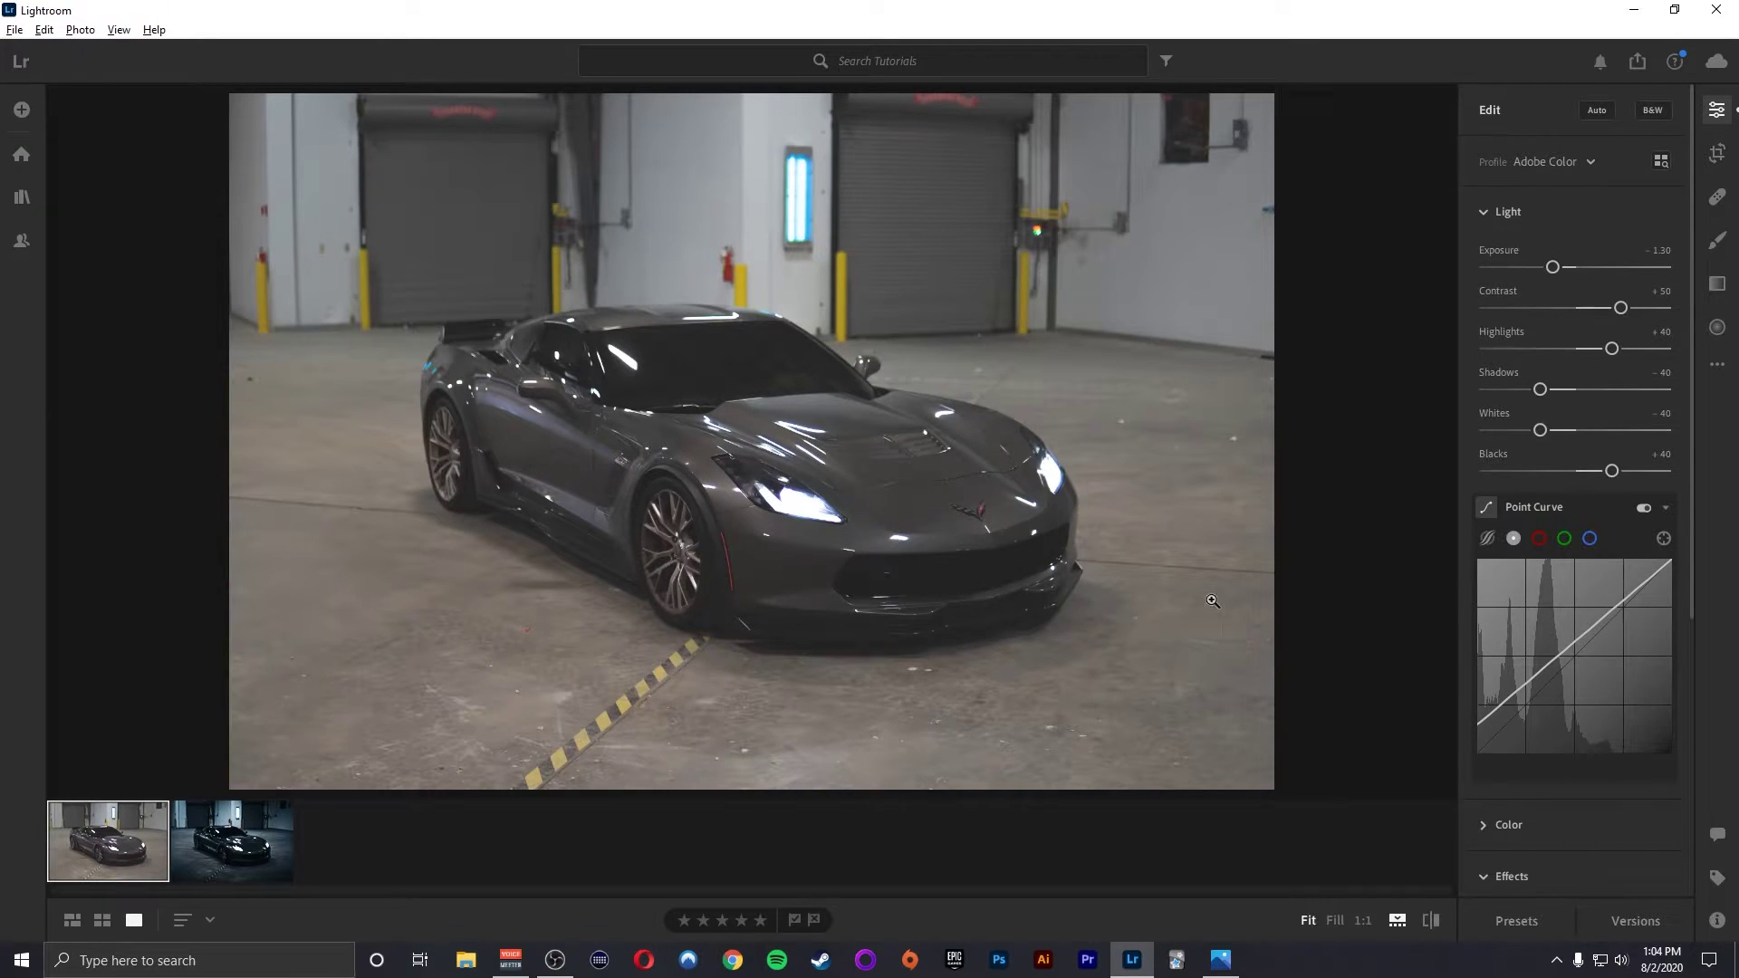
pyautogui.moveTo(1478, 721)
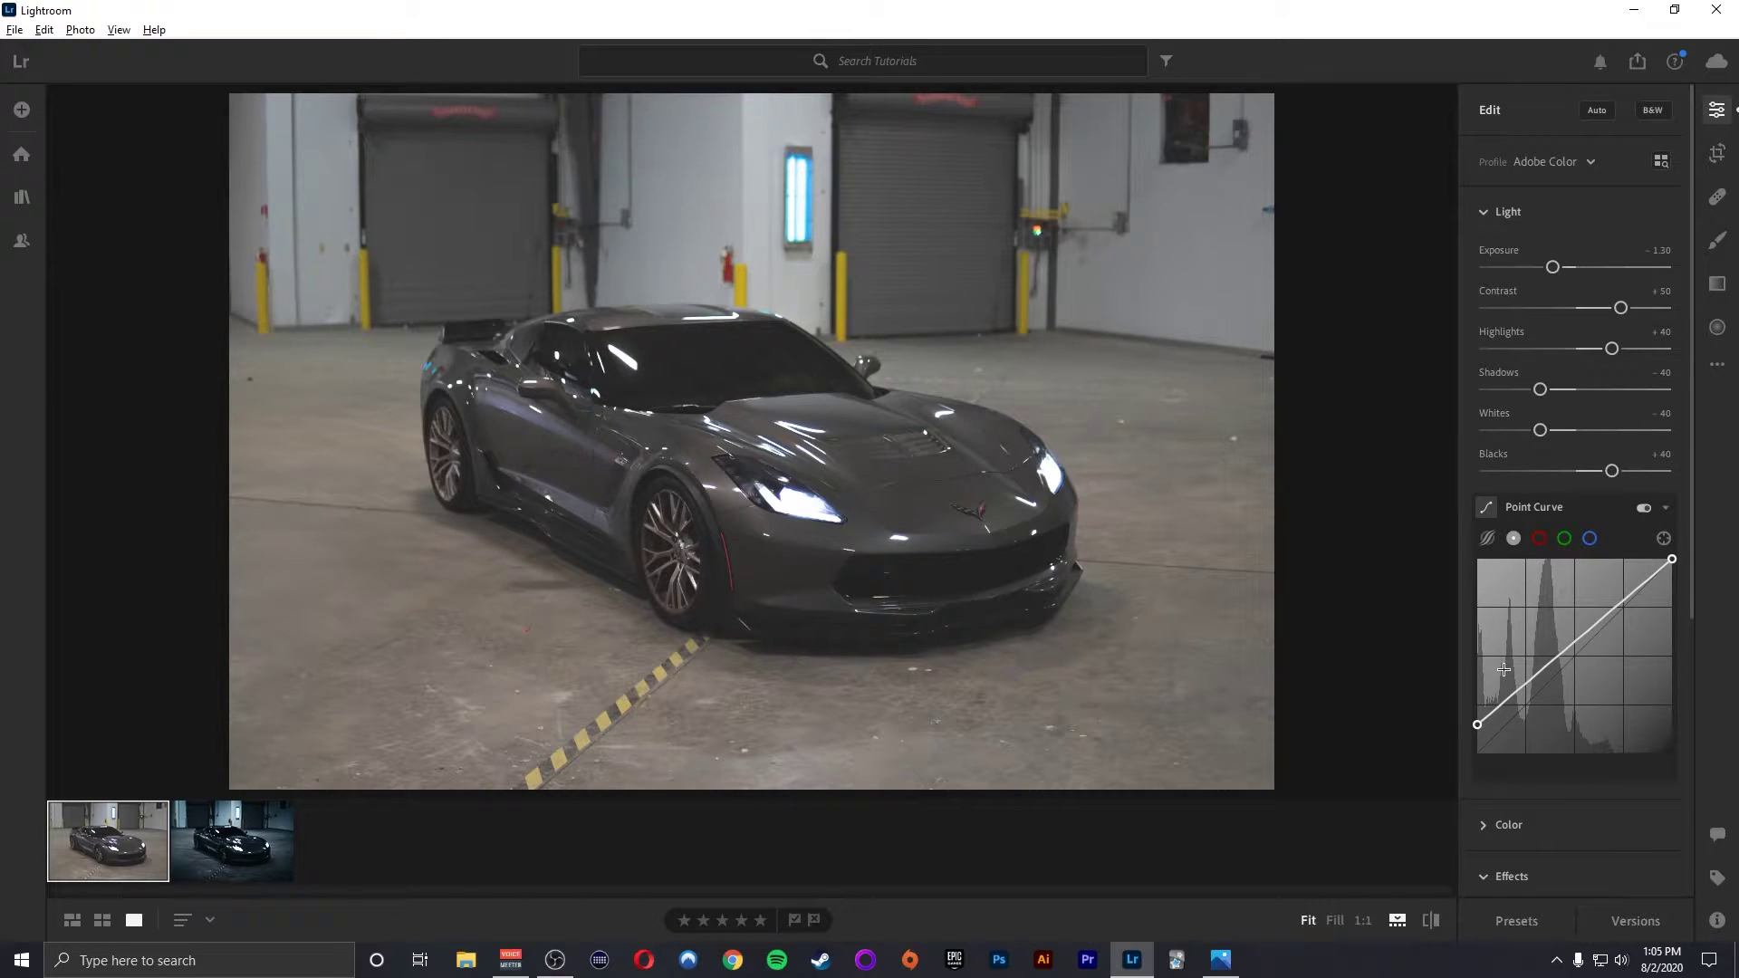
pyautogui.moveTo(1525, 683); pyautogui.dragTo(1523, 697)
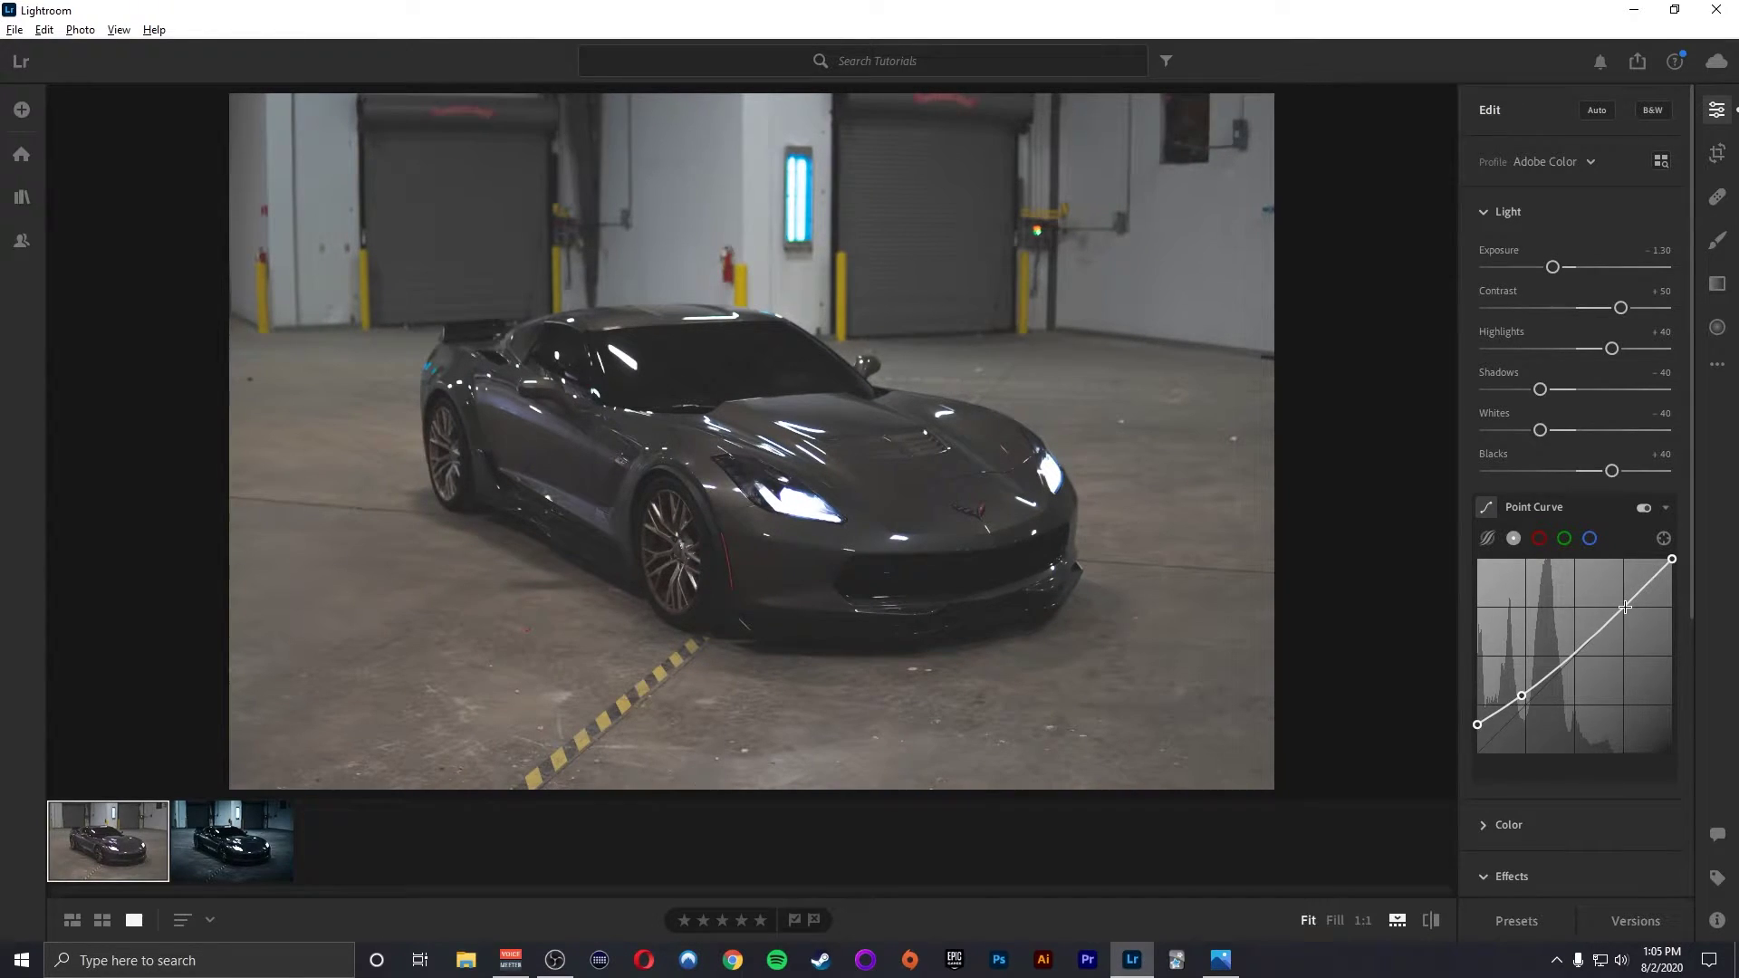
pyautogui.moveTo(1625, 607); pyautogui.dragTo(1607, 605)
pyautogui.moveTo(1478, 724); pyautogui.dragTo(1523, 702)
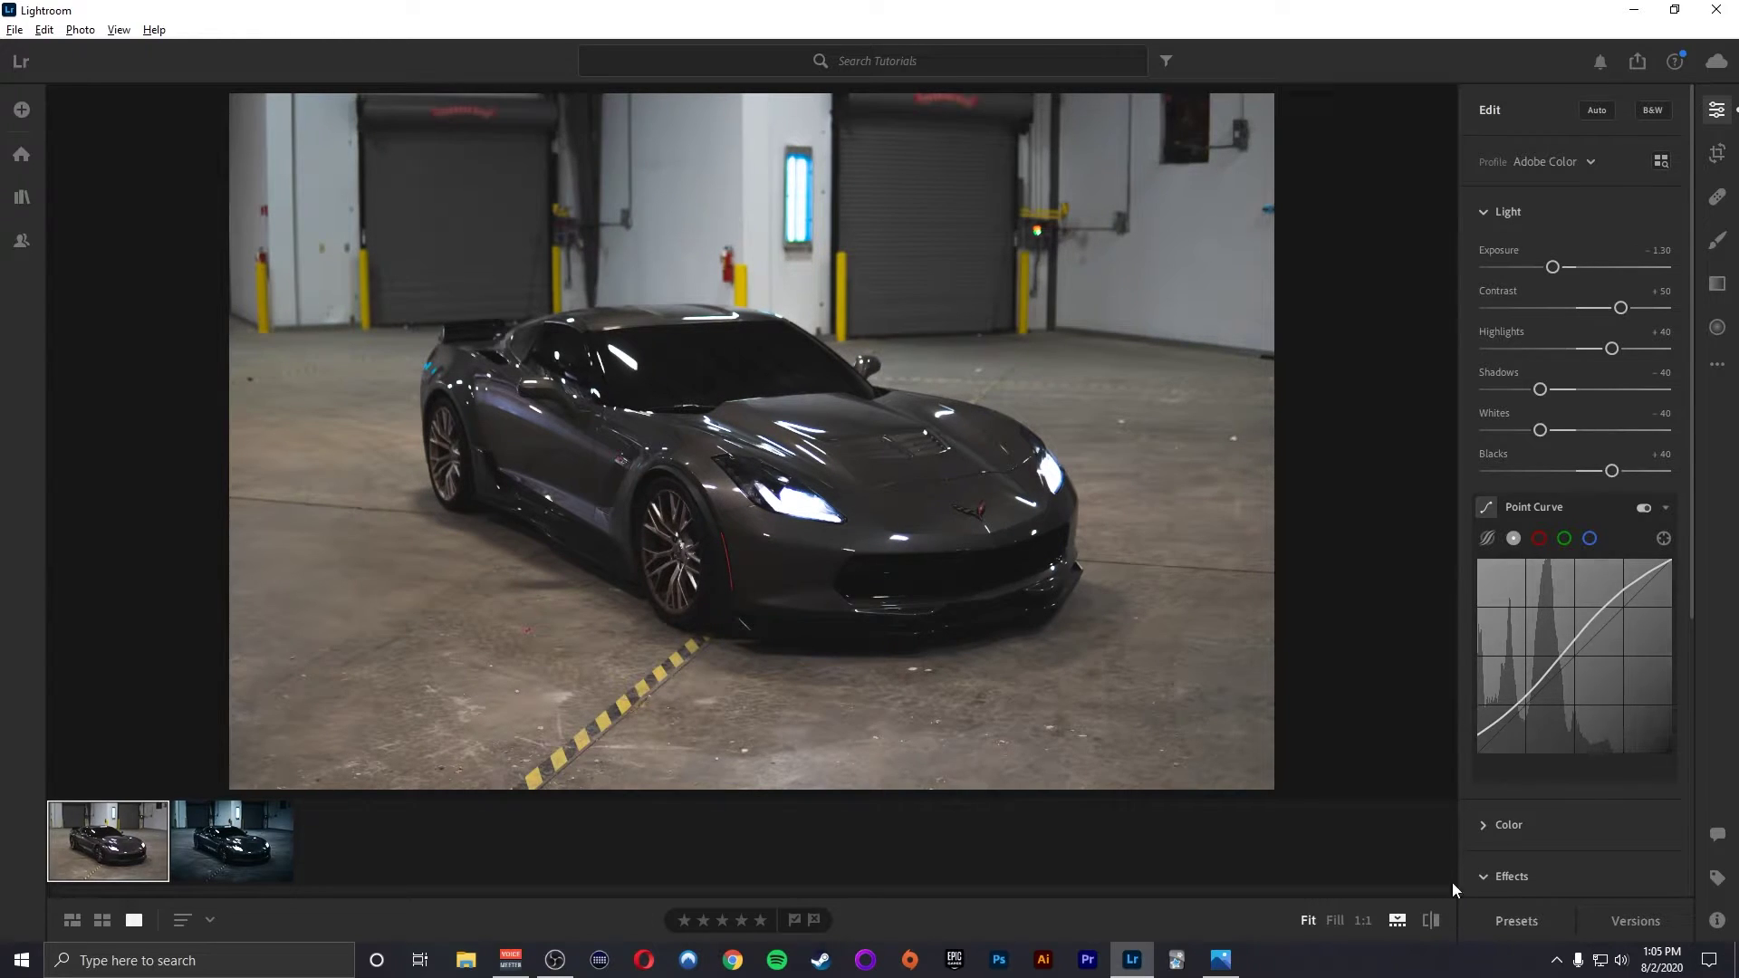
# Shape the red curve: pull the shadows down, raise the highlights and lift the midtones
pyautogui.click(1540, 539)
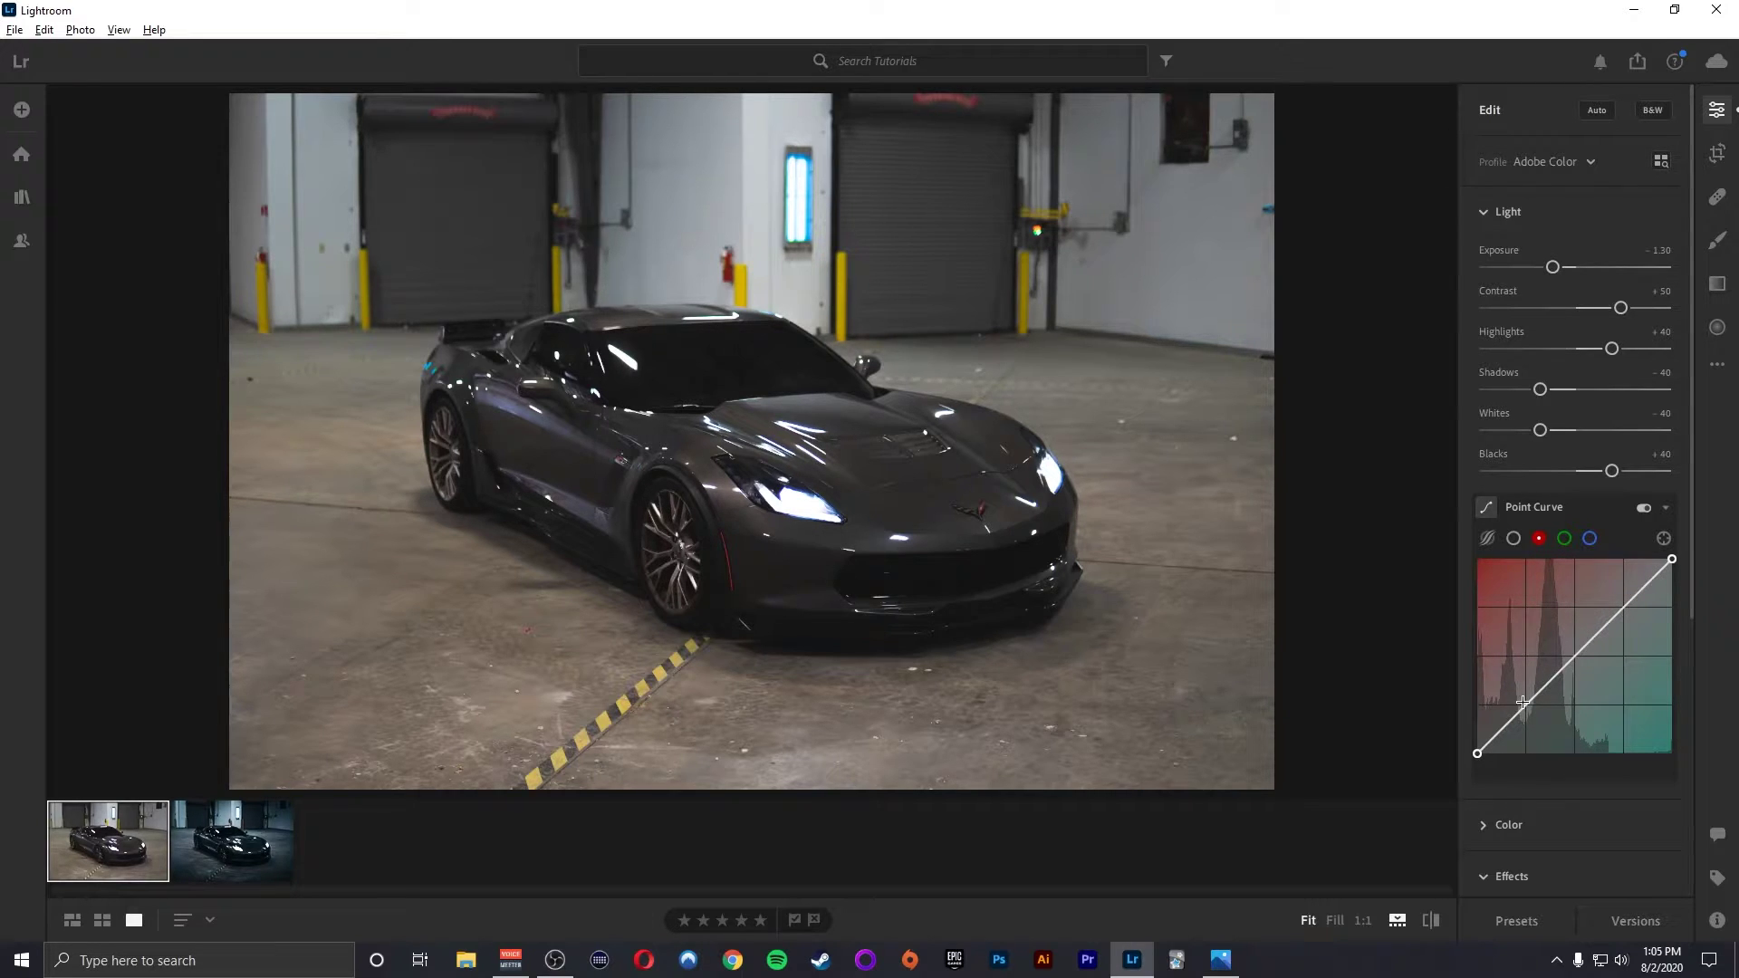
pyautogui.moveTo(1525, 705); pyautogui.dragTo(1527, 743)
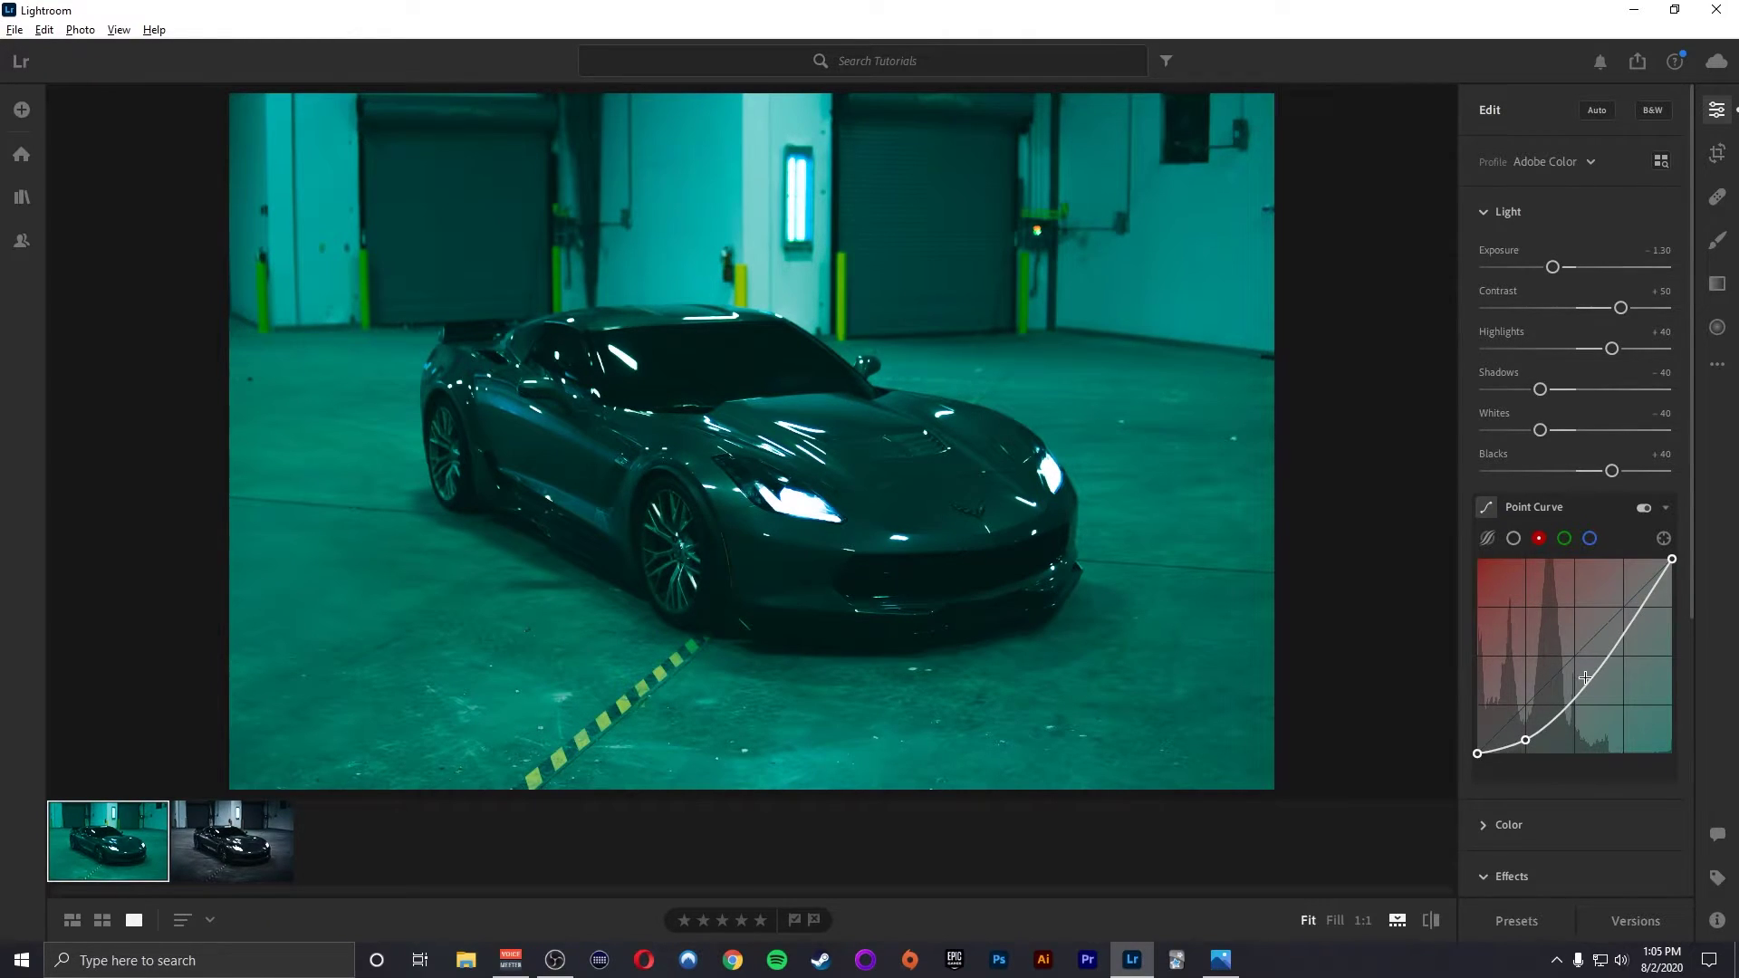
pyautogui.moveTo(1579, 689); pyautogui.dragTo(1618, 606)
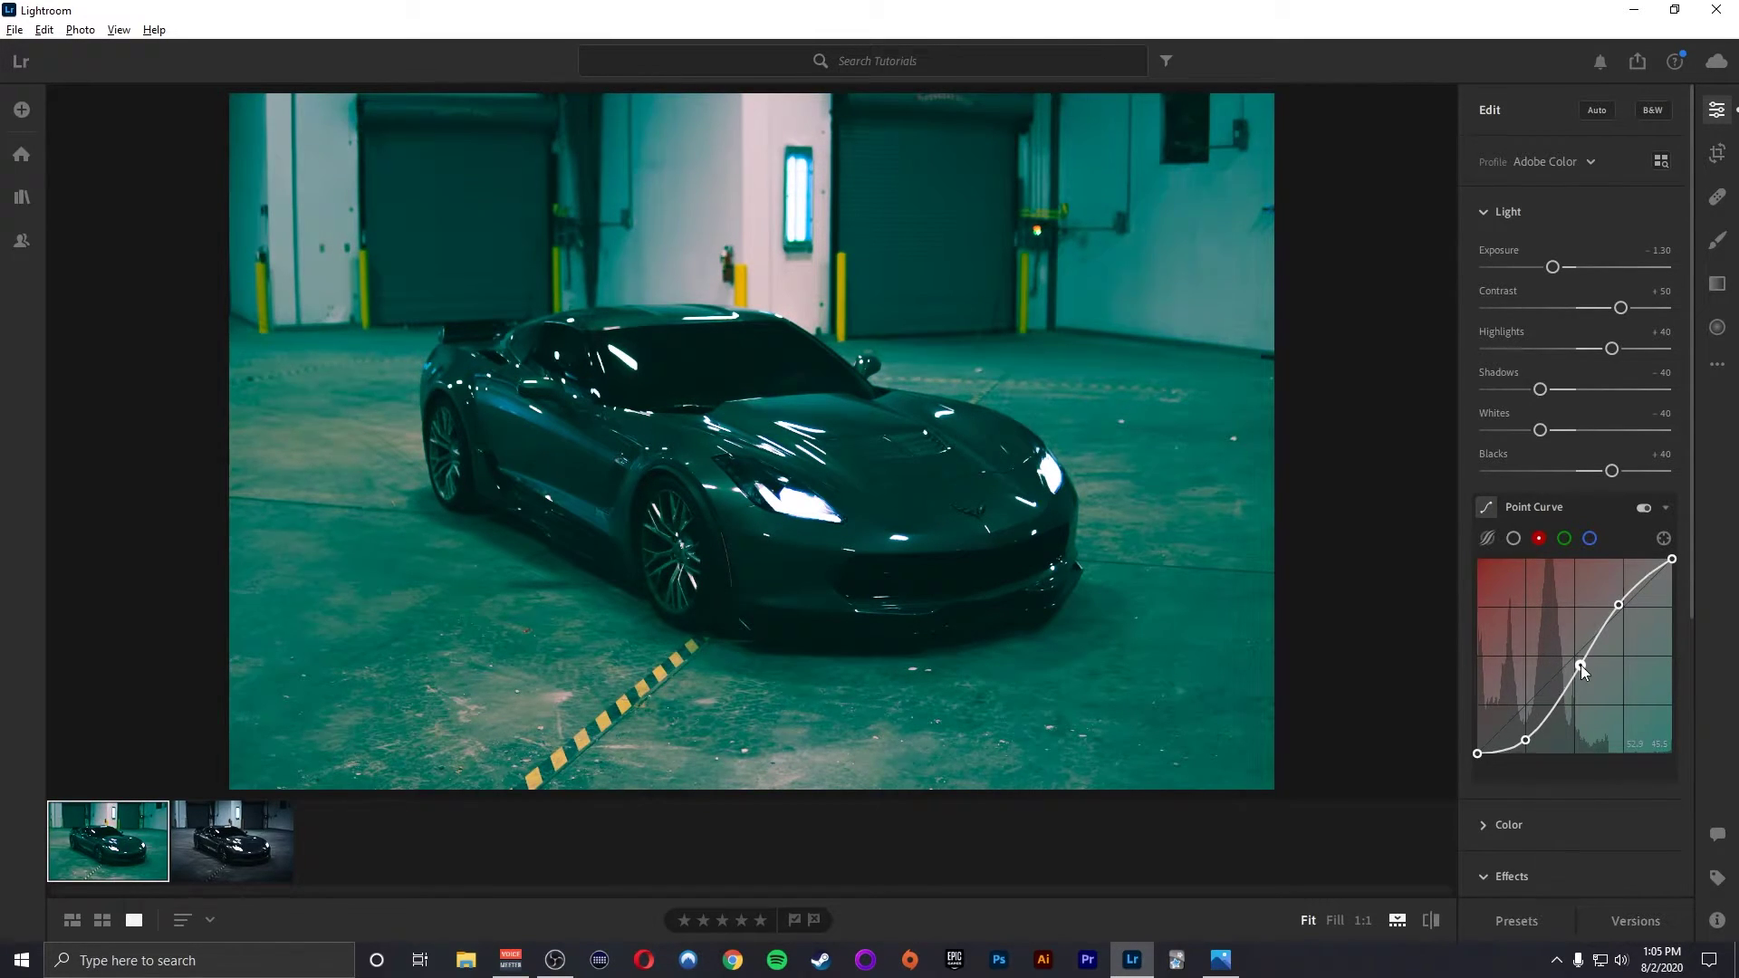
pyautogui.moveTo(1580, 665); pyautogui.dragTo(1578, 661)
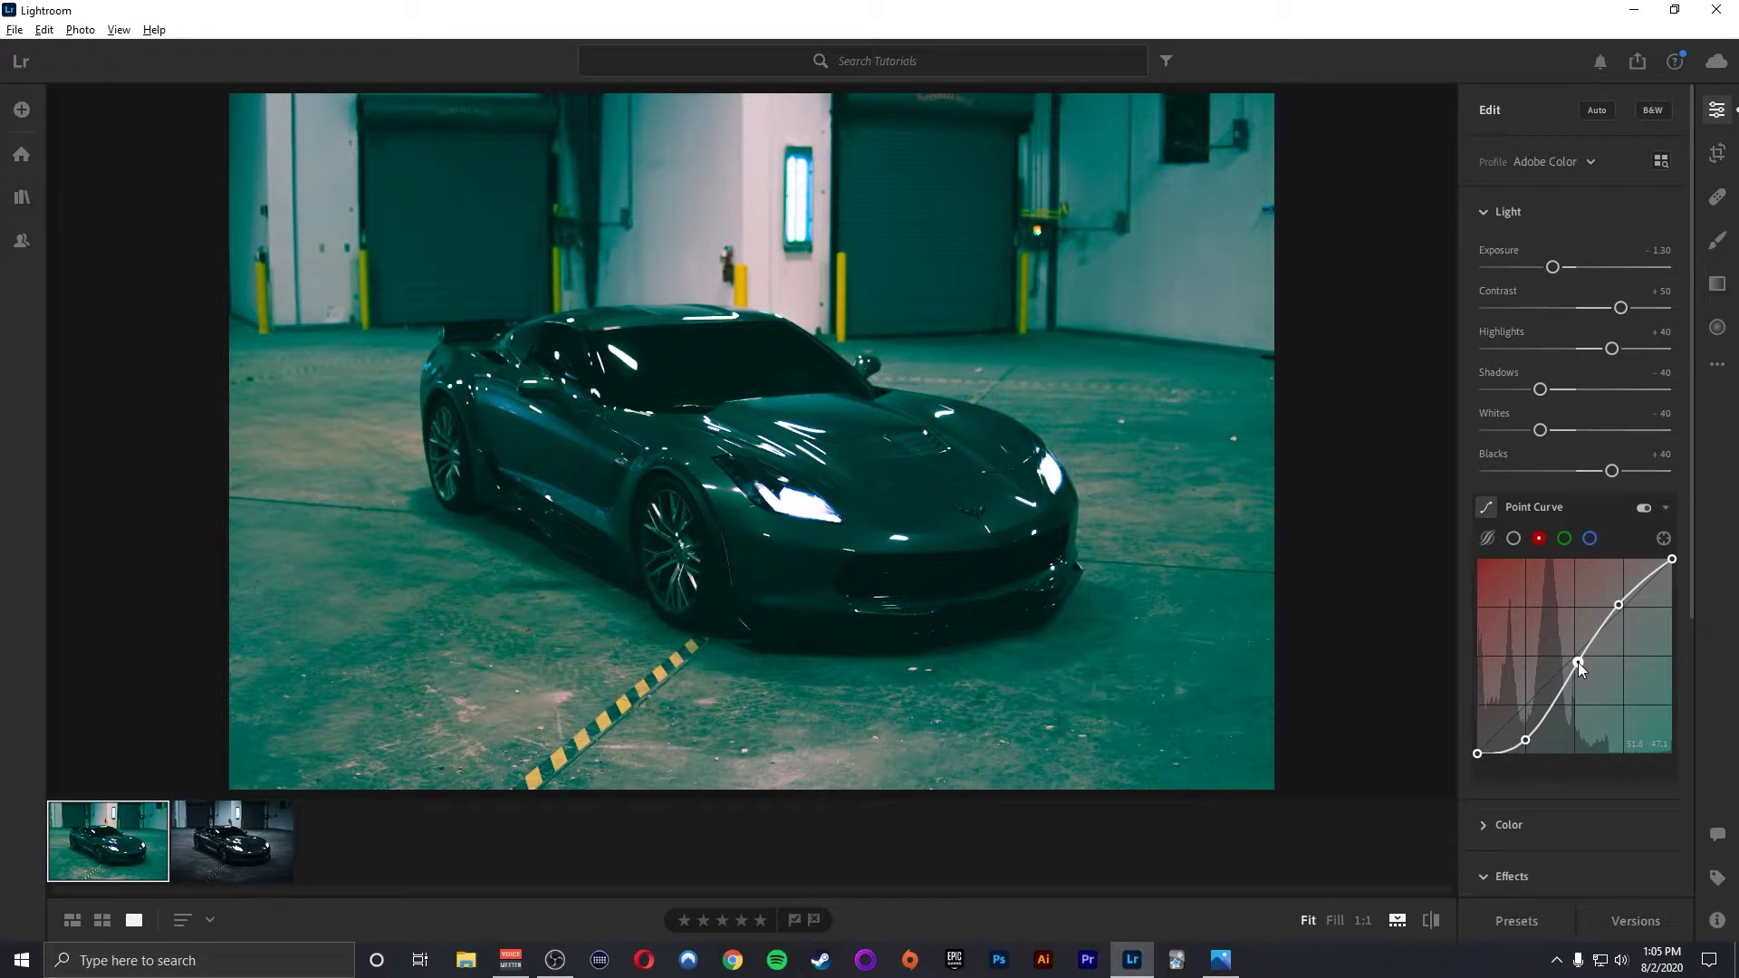
# Shape the green curve with lowered shadows, raised midtones and an upper highlight point
pyautogui.click(1564, 538)
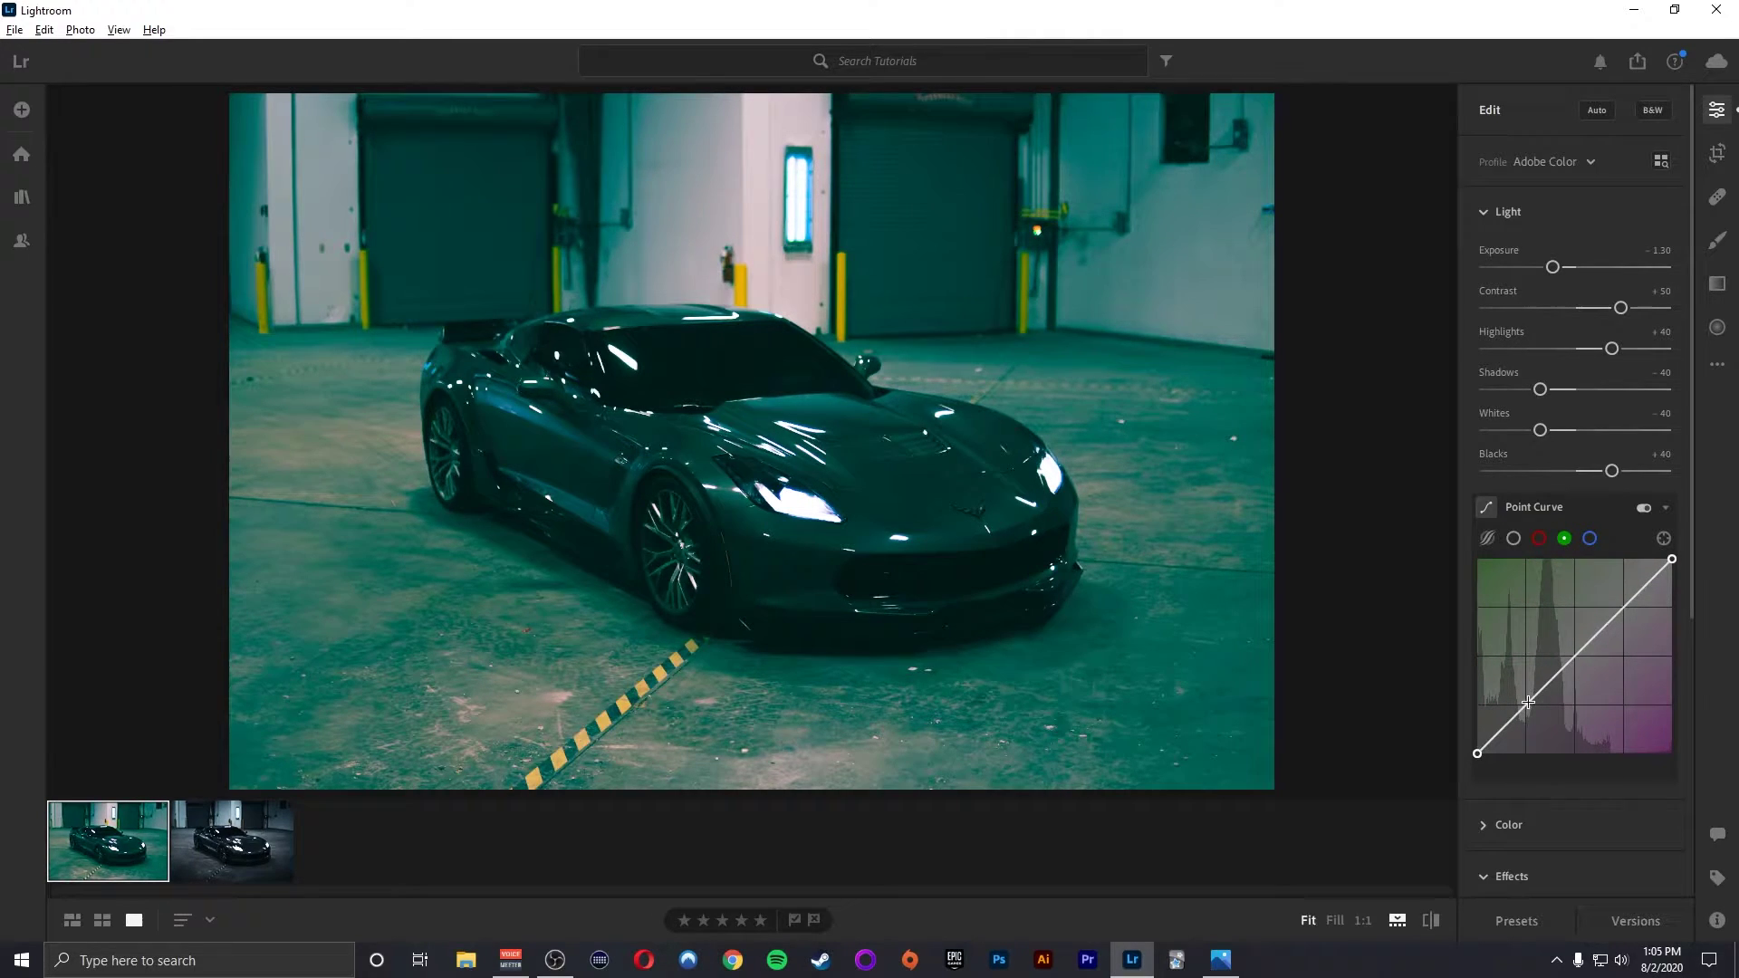
pyautogui.moveTo(1526, 706); pyautogui.dragTo(1523, 740)
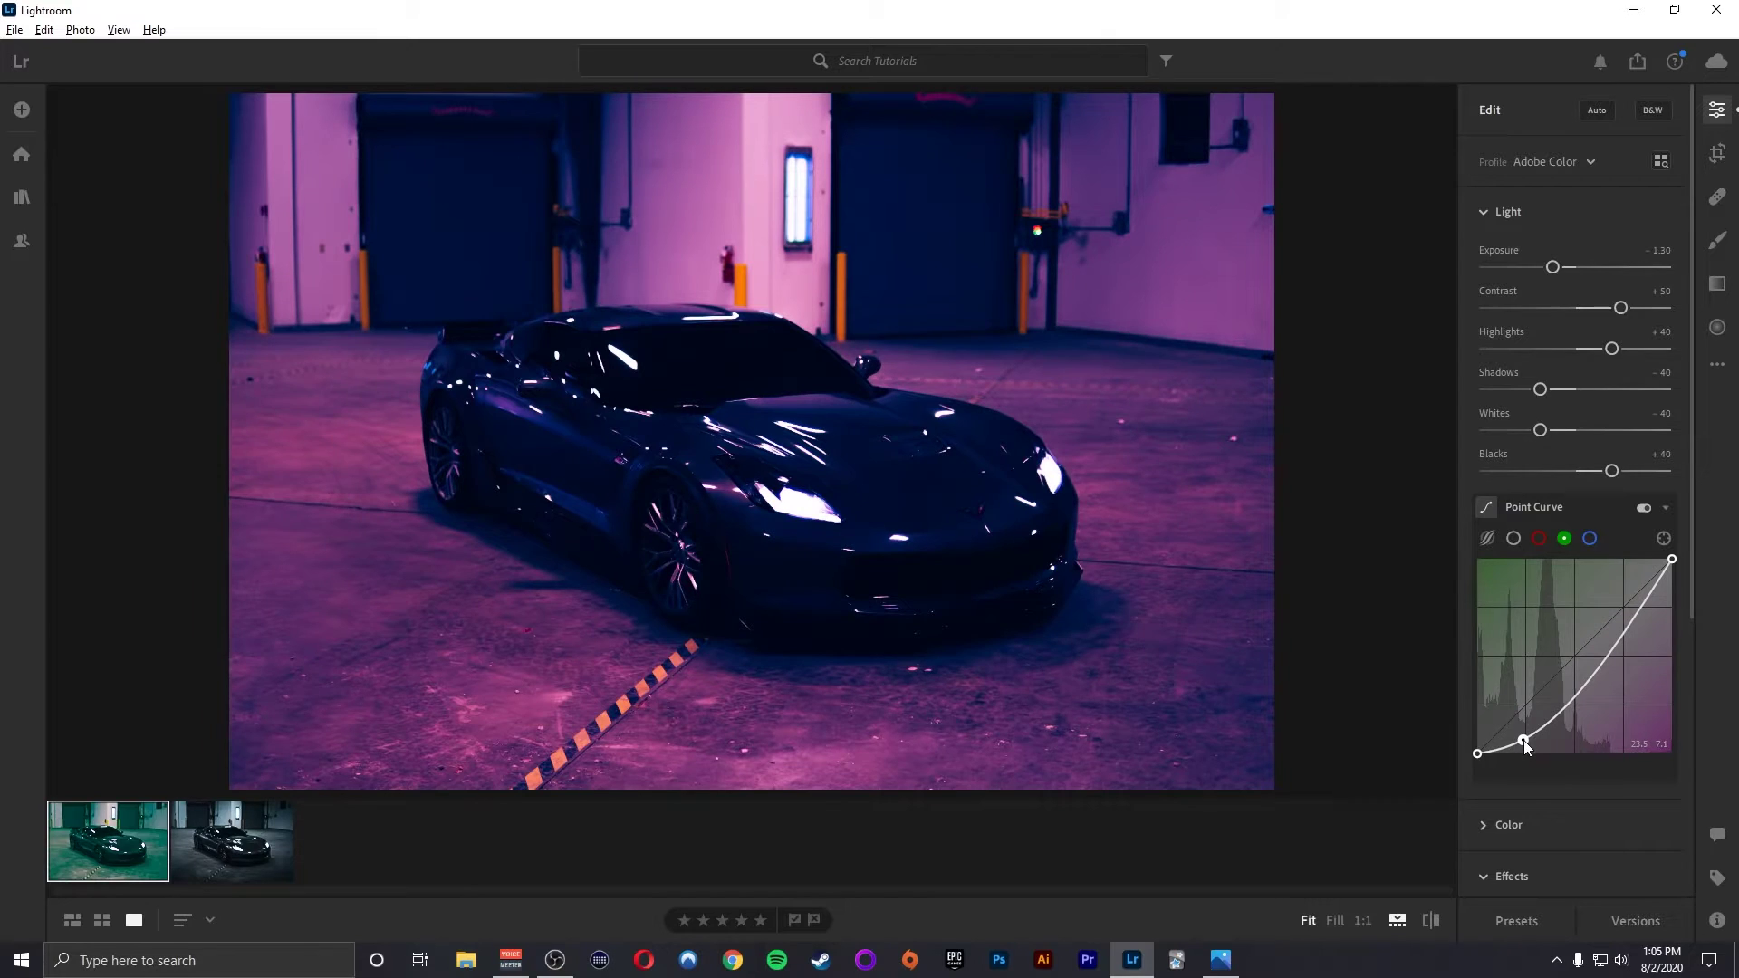
pyautogui.moveTo(1582, 685); pyautogui.dragTo(1576, 655)
pyautogui.click(1621, 599)
pyautogui.moveTo(1621, 599); pyautogui.dragTo(1623, 596)
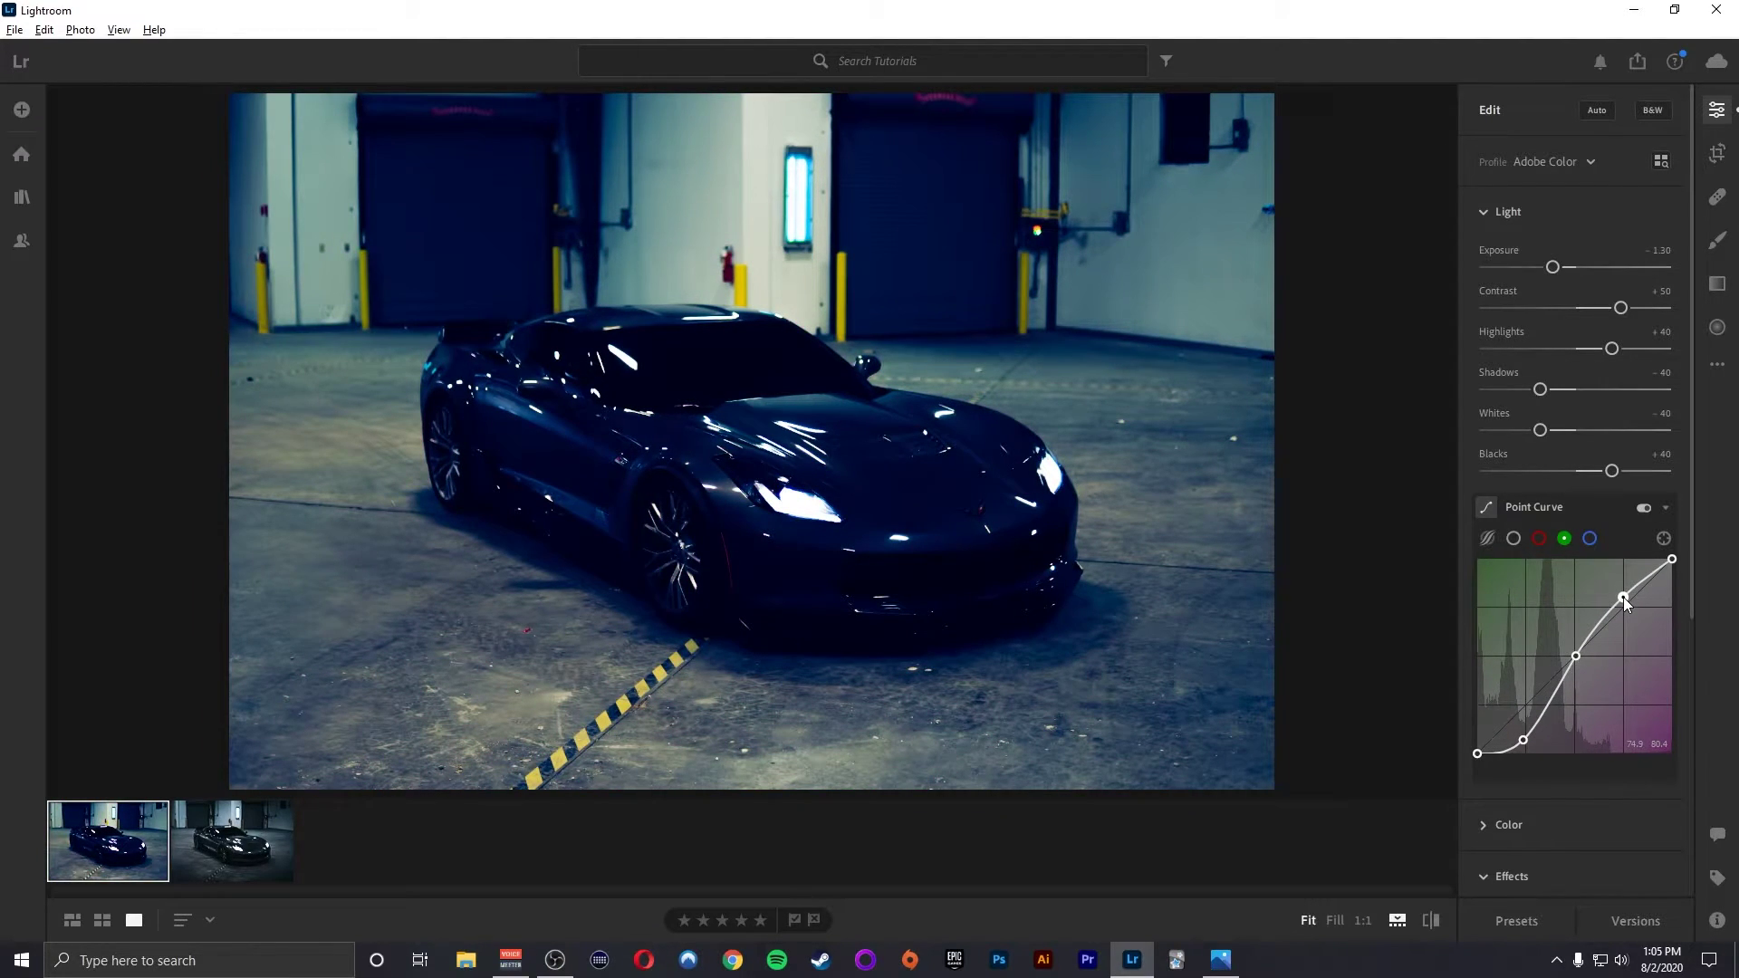
pyautogui.moveTo(1530, 731); pyautogui.dragTo(1525, 727)
# Nudge the red shadow point up, then pull blue shadows down and raise blue highlights
pyautogui.click(1538, 539)
pyautogui.moveTo(1523, 744); pyautogui.dragTo(1520, 734)
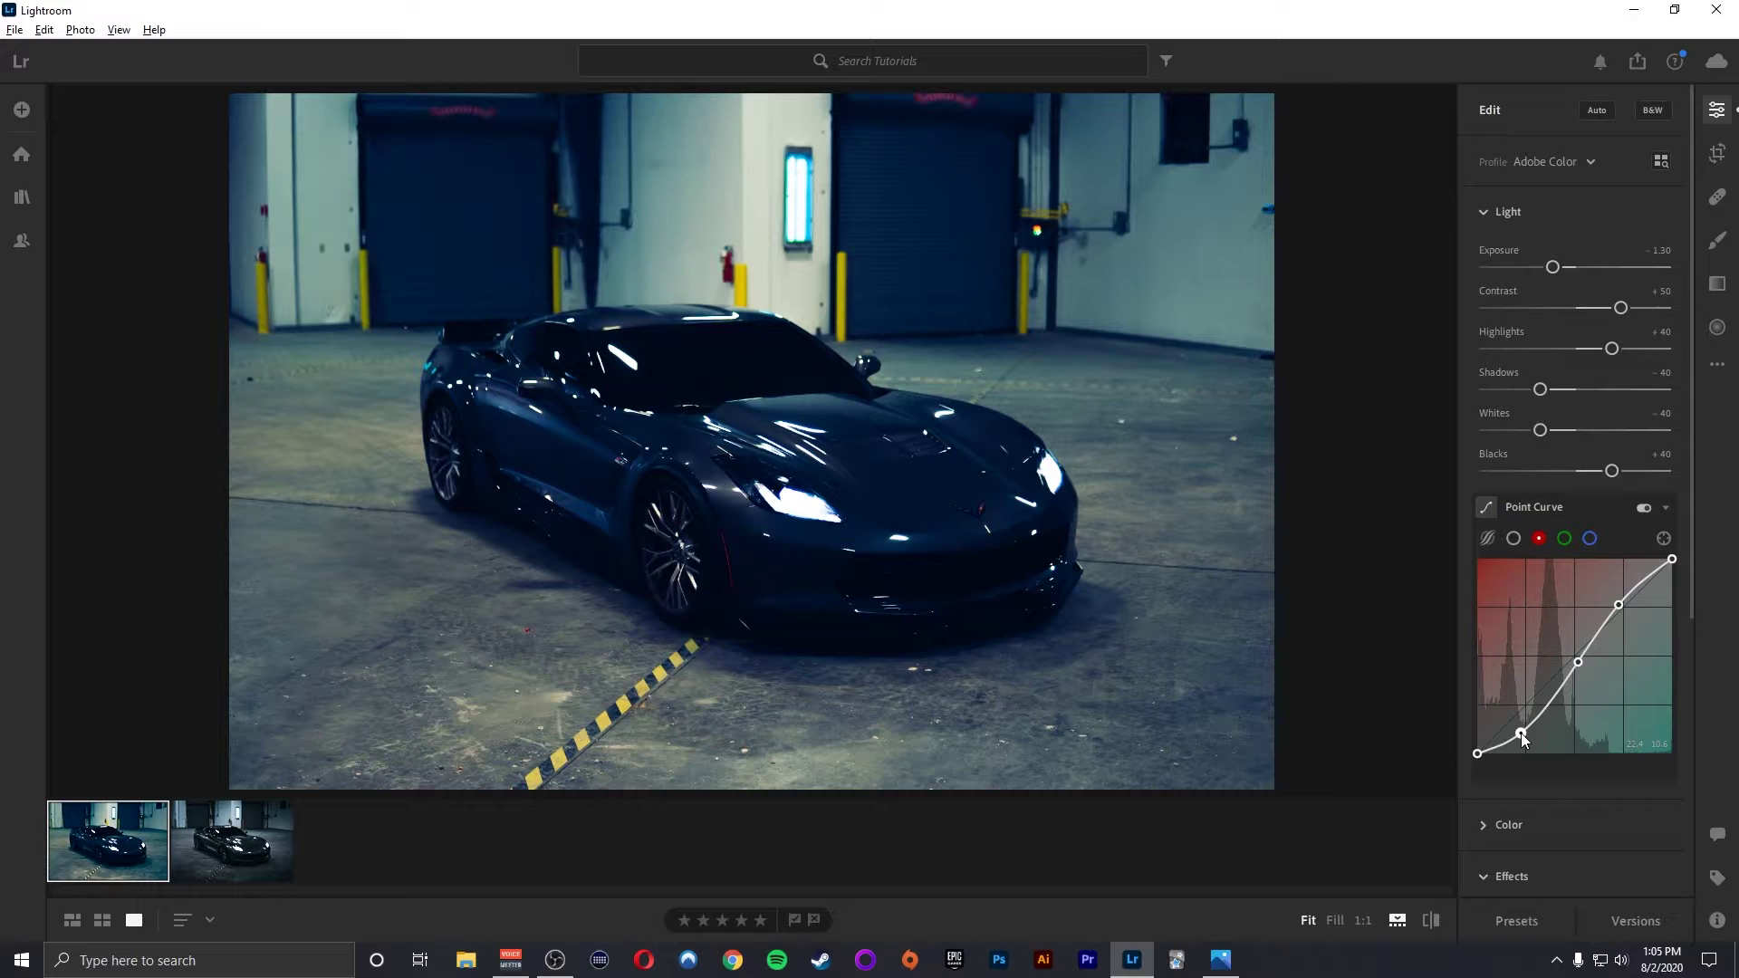
pyautogui.click(1590, 539)
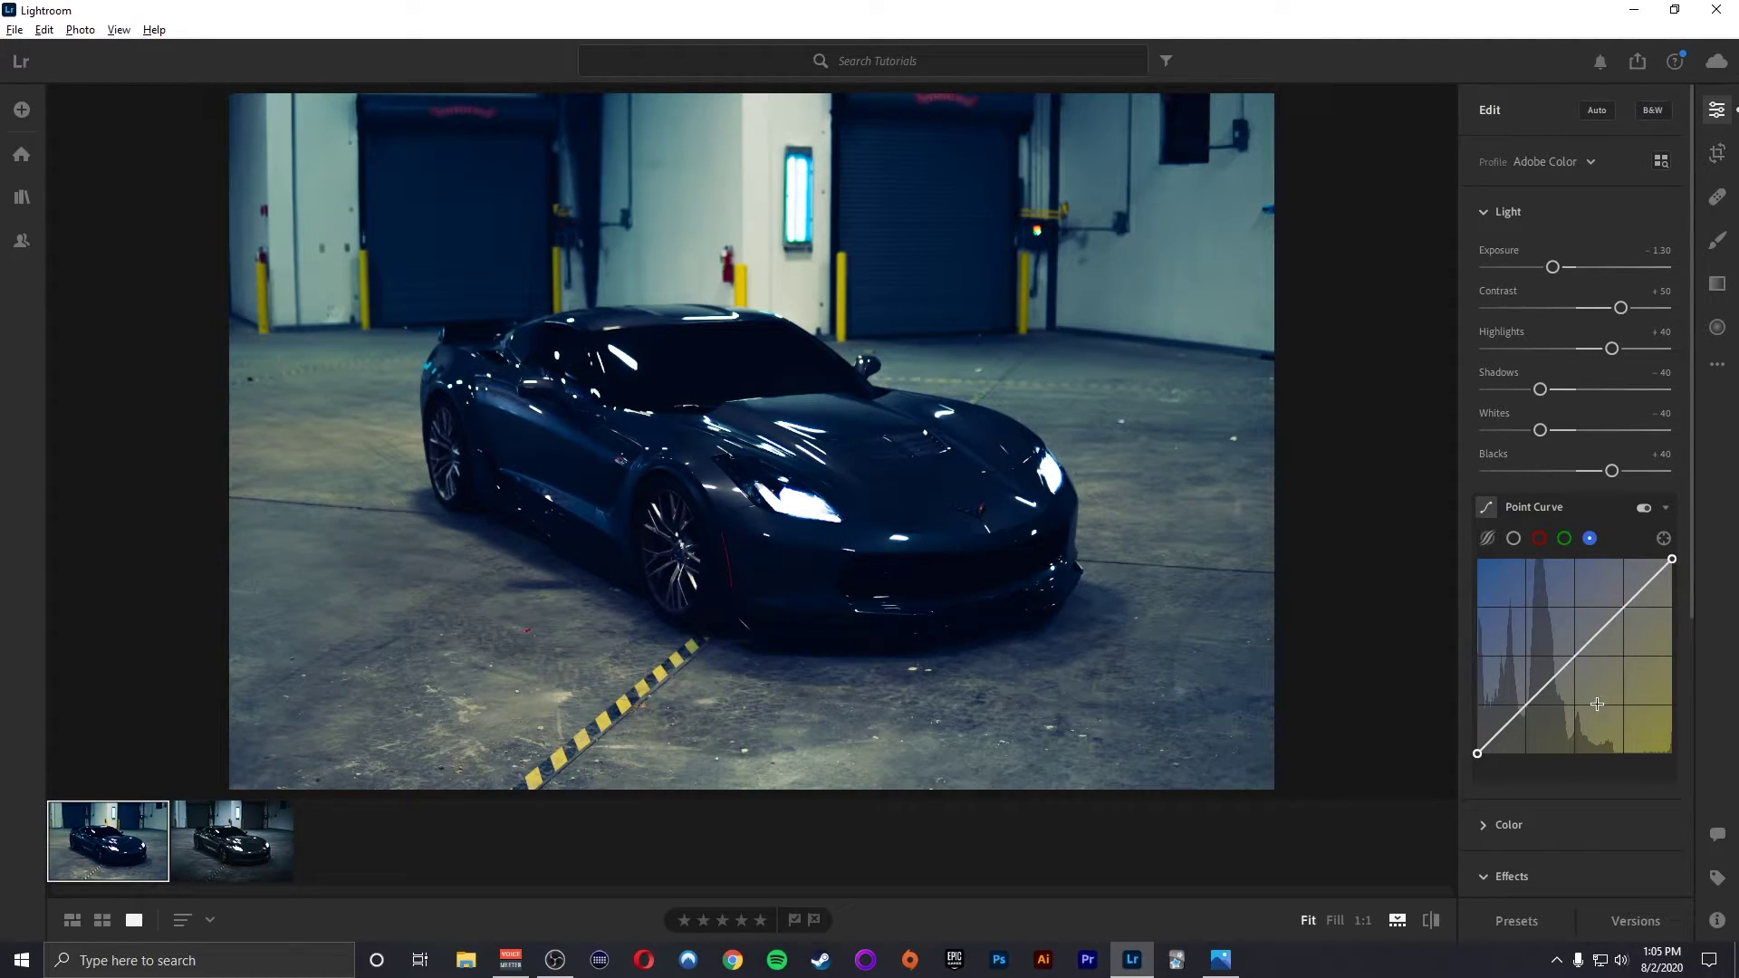
pyautogui.moveTo(1525, 705); pyautogui.dragTo(1524, 738)
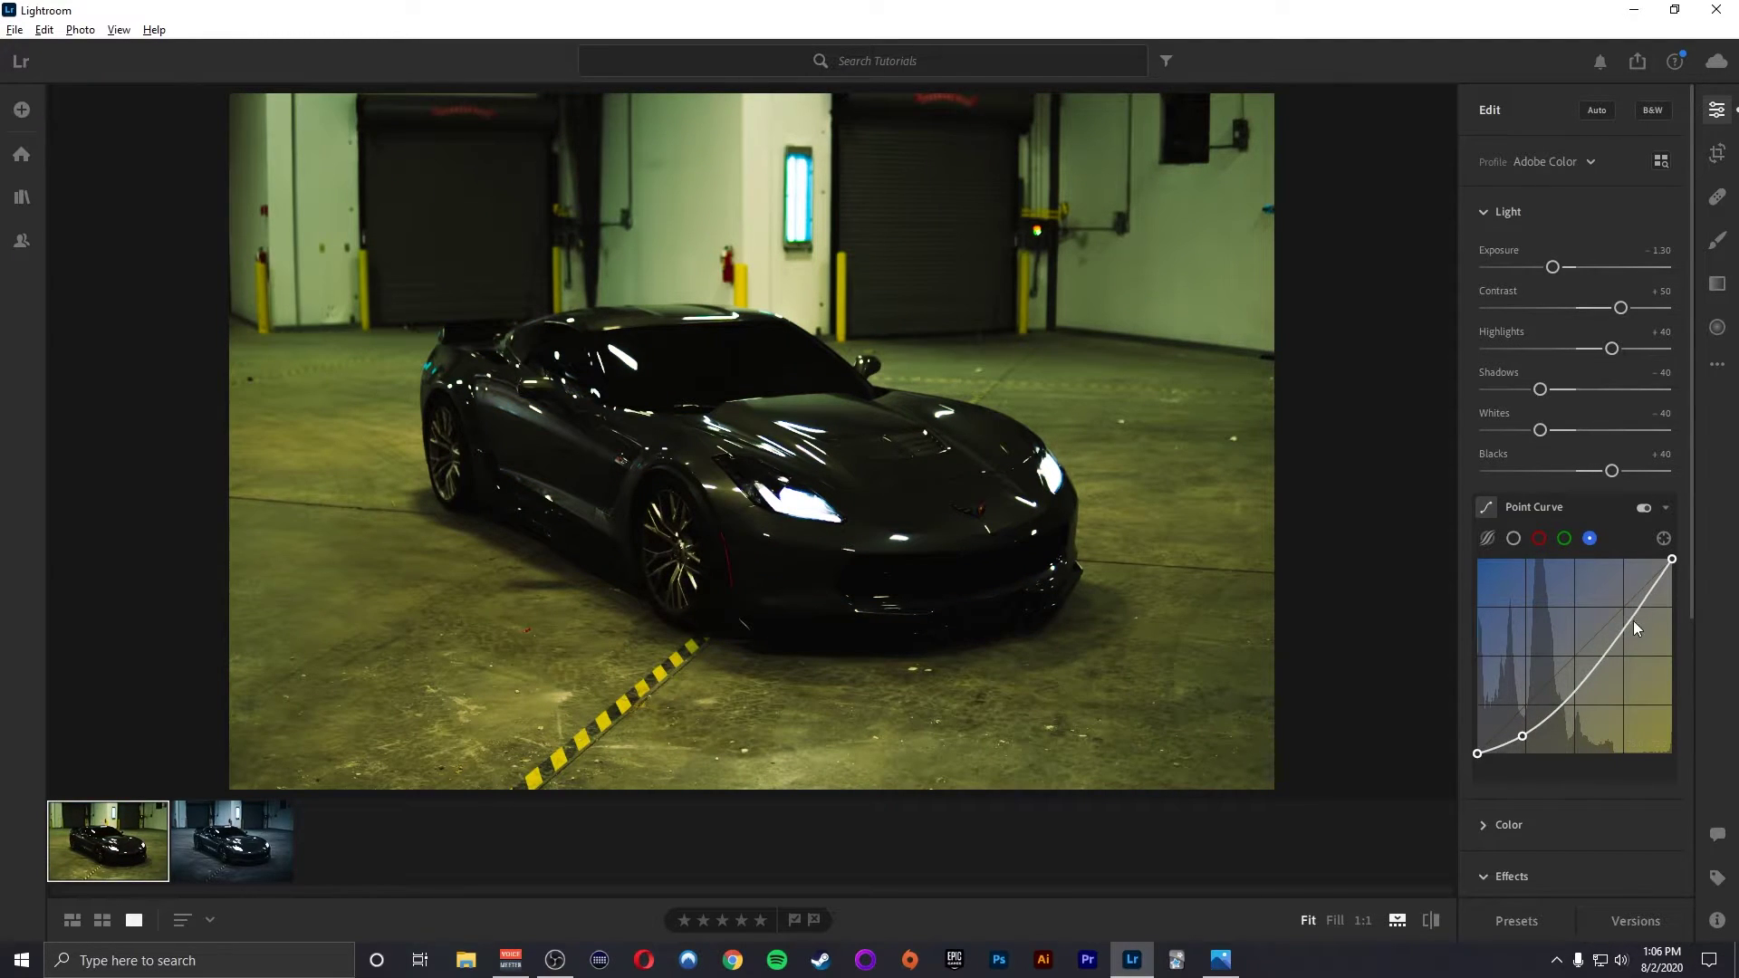
pyautogui.moveTo(1633, 624); pyautogui.dragTo(1624, 600)
pyautogui.click(1578, 657)
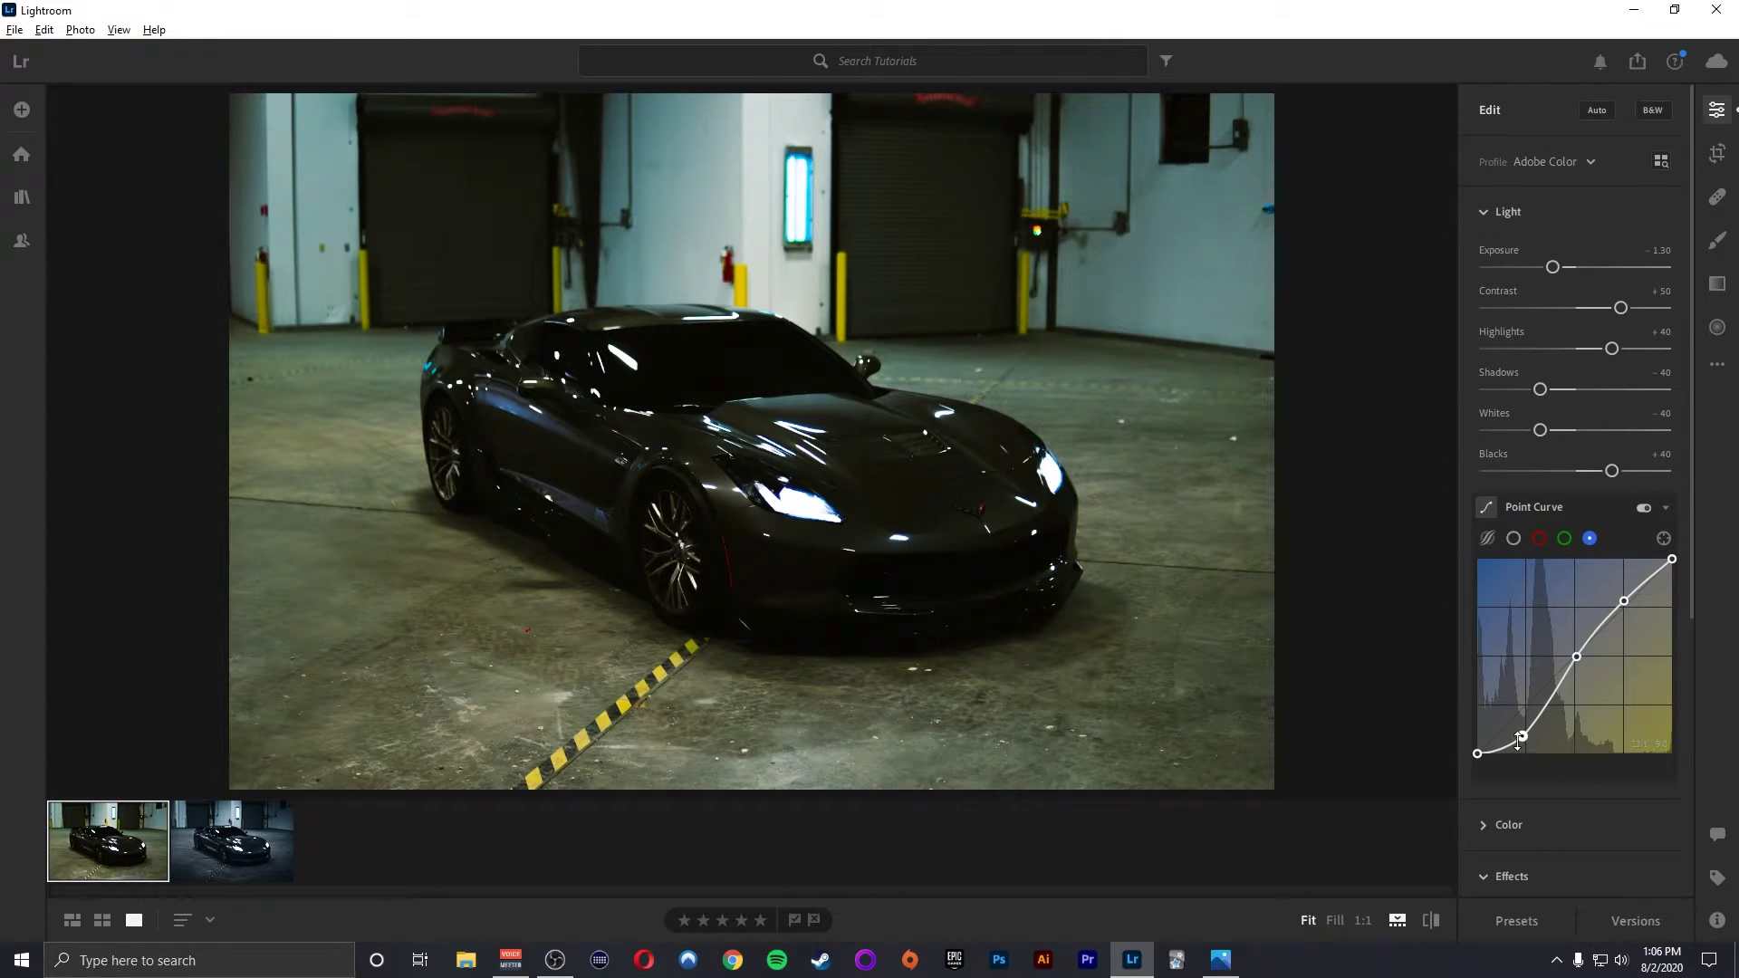
pyautogui.moveTo(1522, 736); pyautogui.dragTo(1526, 721)
# Lower the upper green point and delete the middle control points on the green, blue and red curves
pyautogui.click(1565, 539)
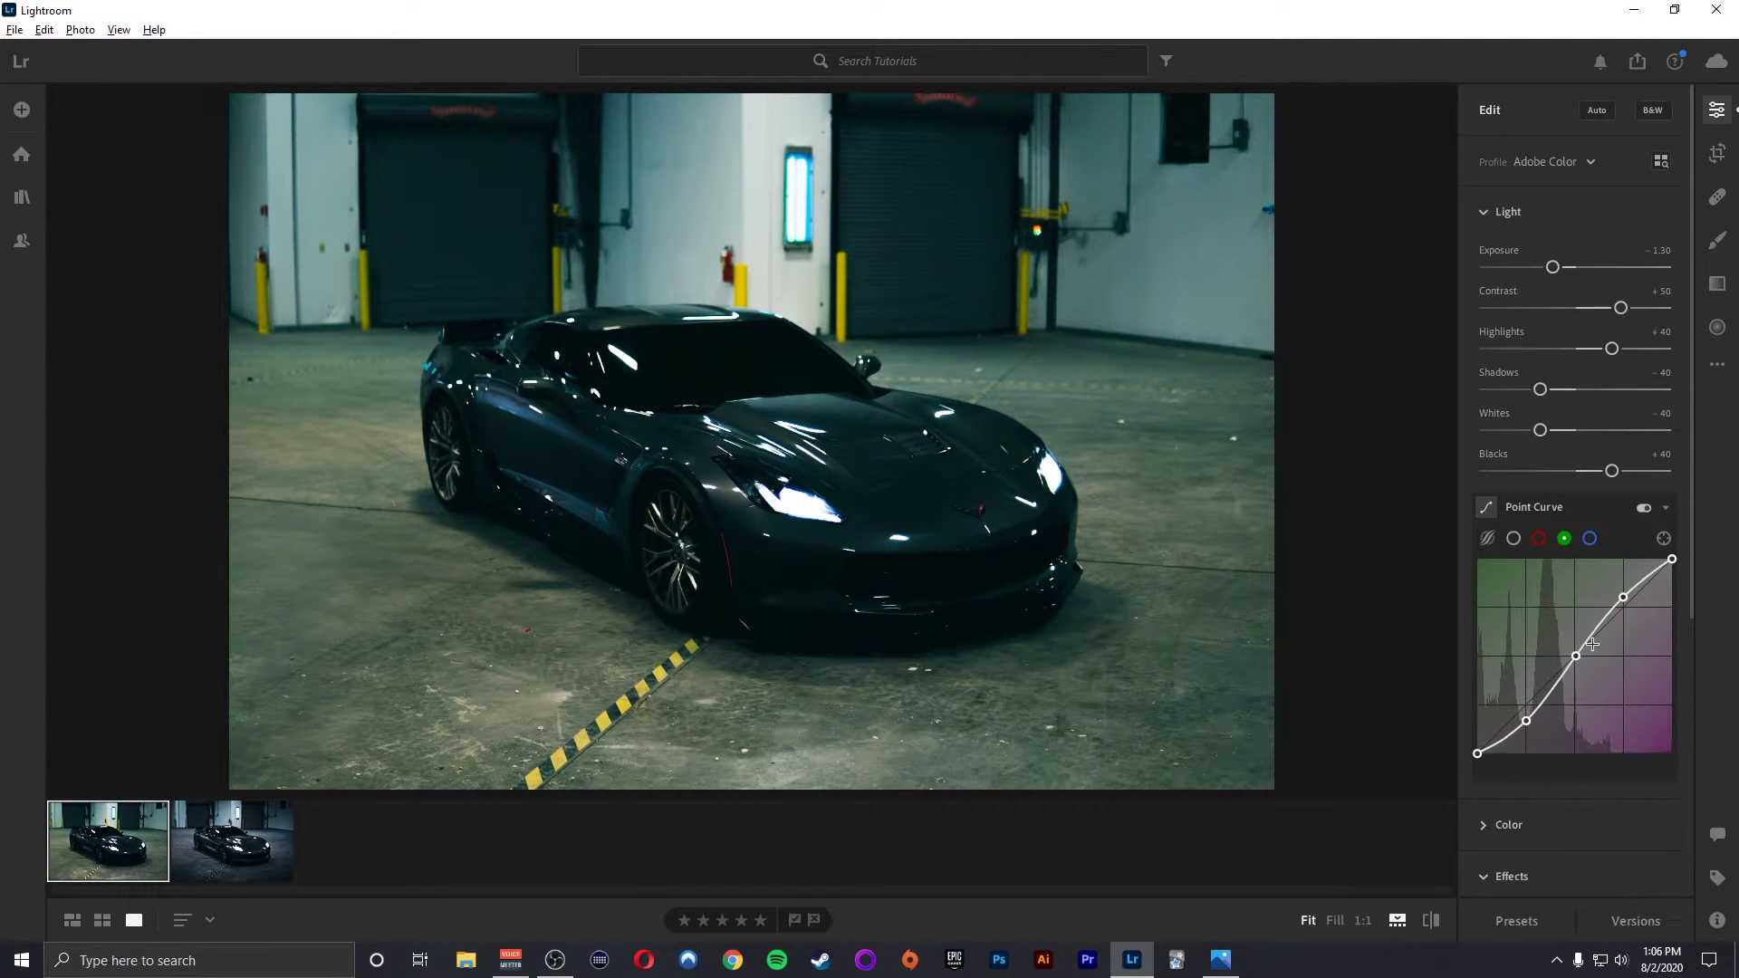
pyautogui.moveTo(1623, 597); pyautogui.dragTo(1625, 601)
pyautogui.rightClick(1574, 657)
pyautogui.click(1567, 675)
pyautogui.click(1590, 538)
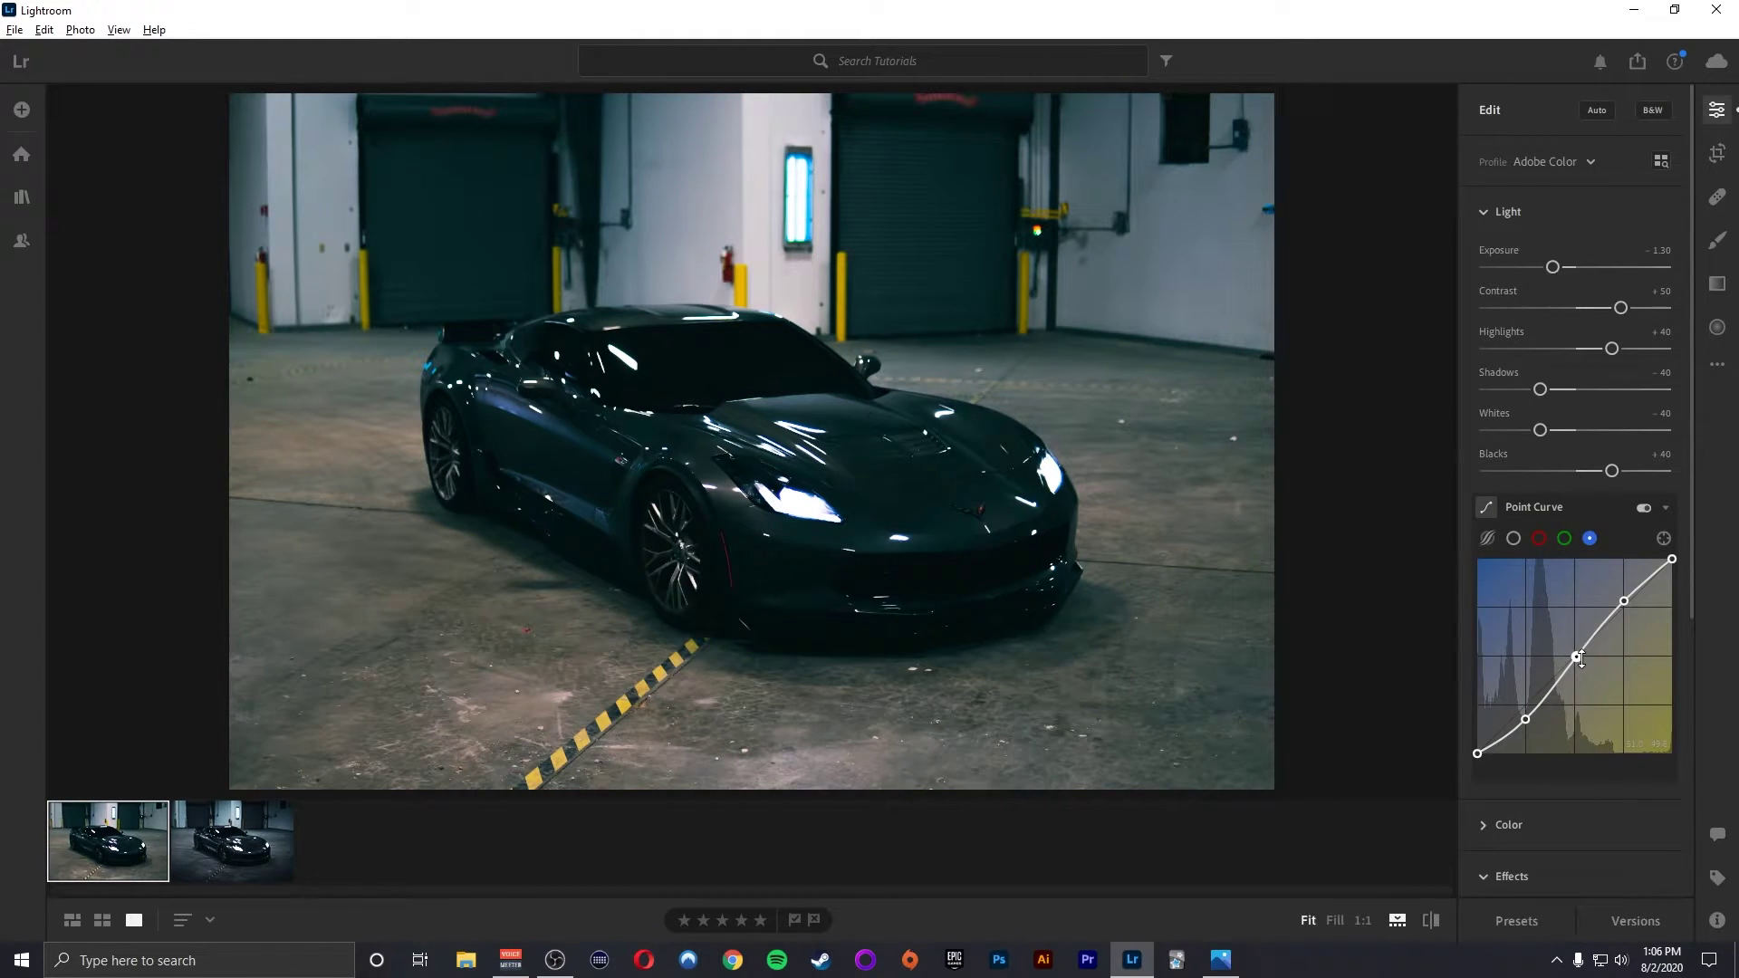
pyautogui.rightClick(1576, 660)
pyautogui.click(1587, 671)
pyautogui.click(1539, 538)
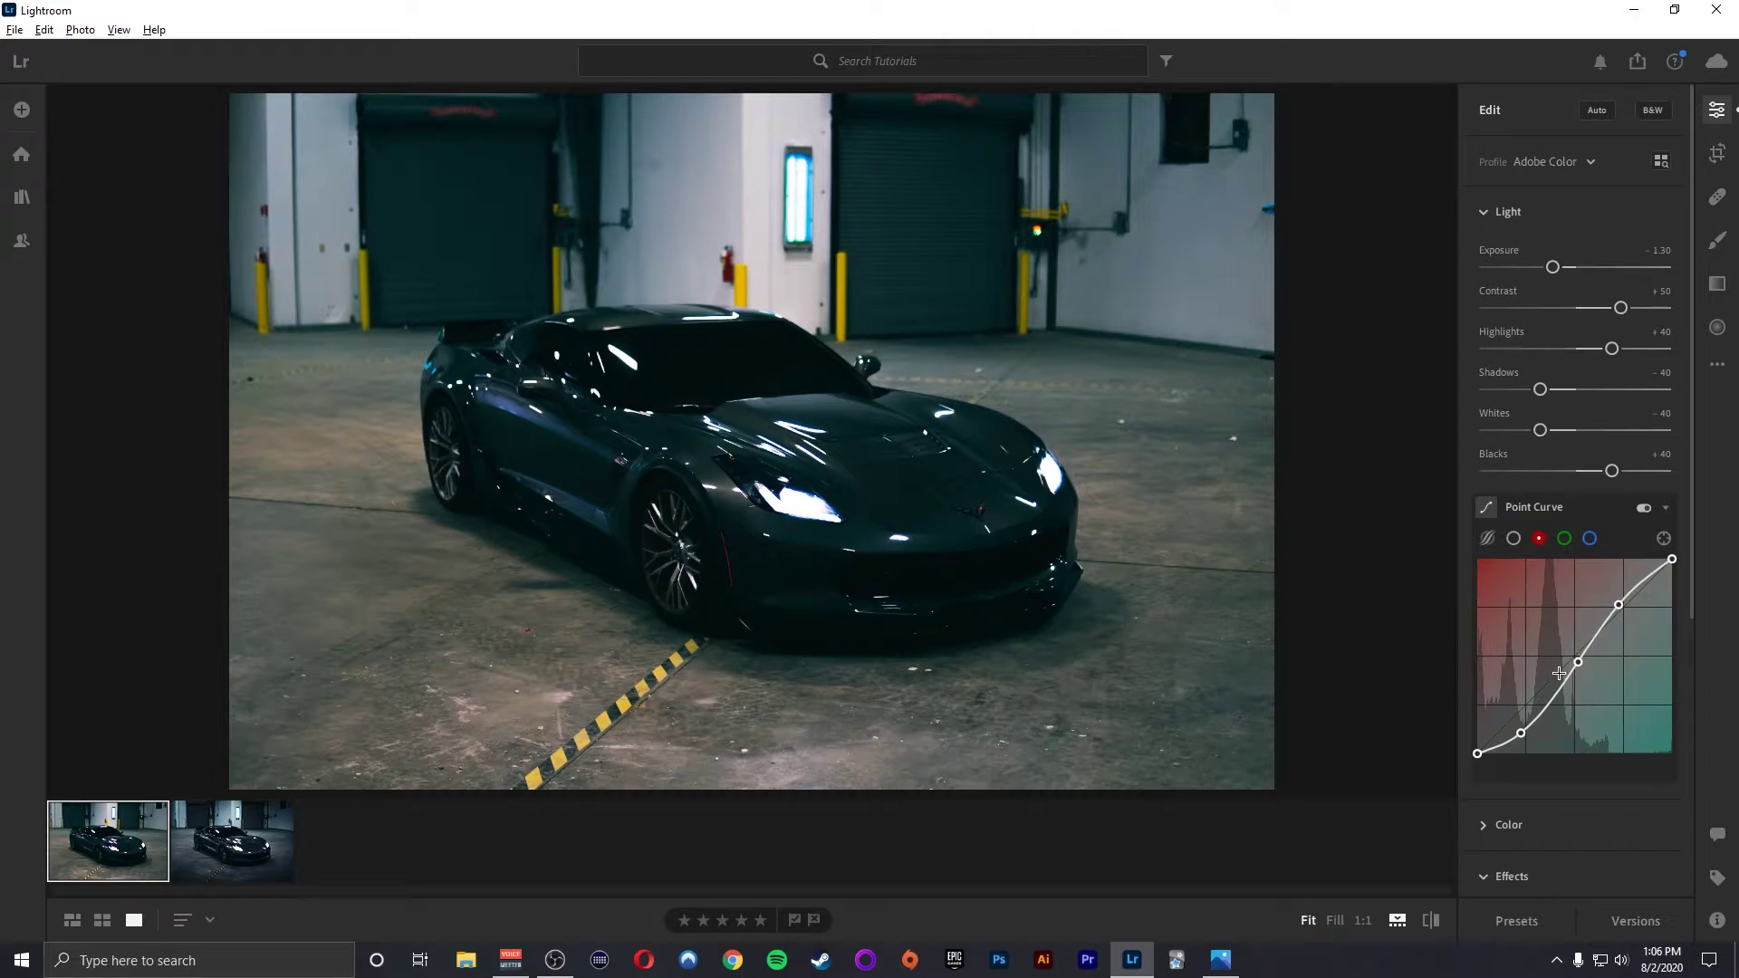
pyautogui.rightClick(1578, 662)
pyautogui.click(1585, 675)
# In the Color panel, set Temp 3500, Tint +24, Vibrance +20 and Saturation -15
pyautogui.scroll(-3, 1540, 562)
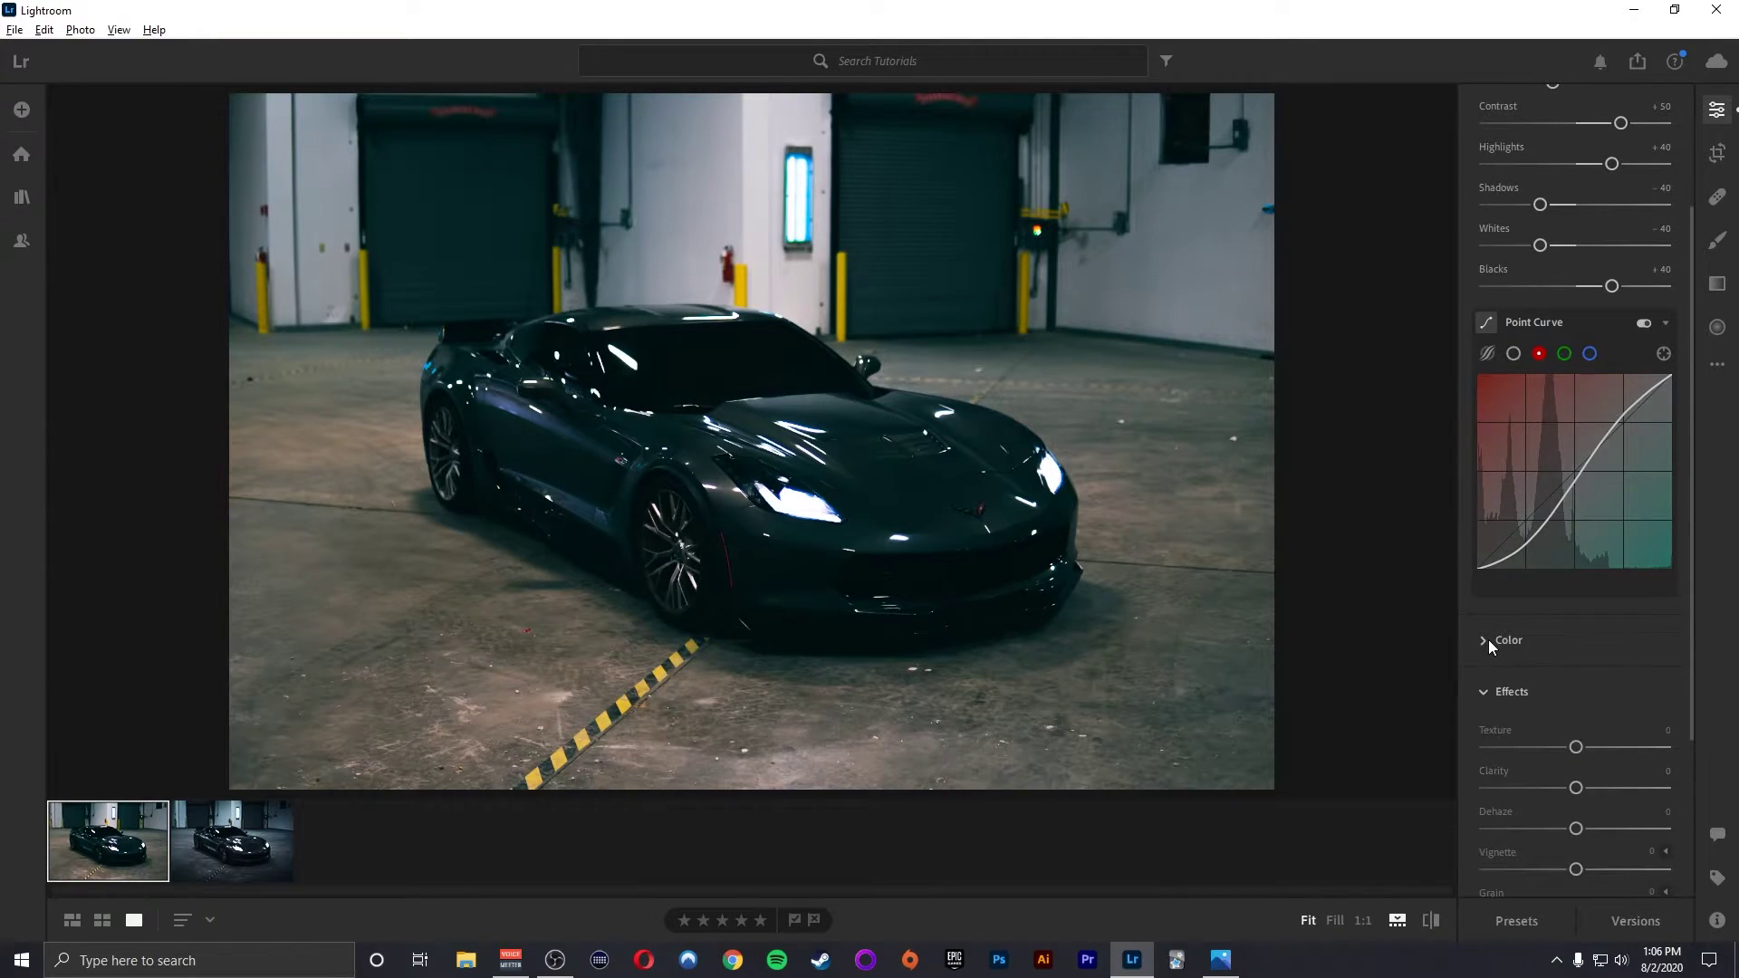
pyautogui.click(1487, 639)
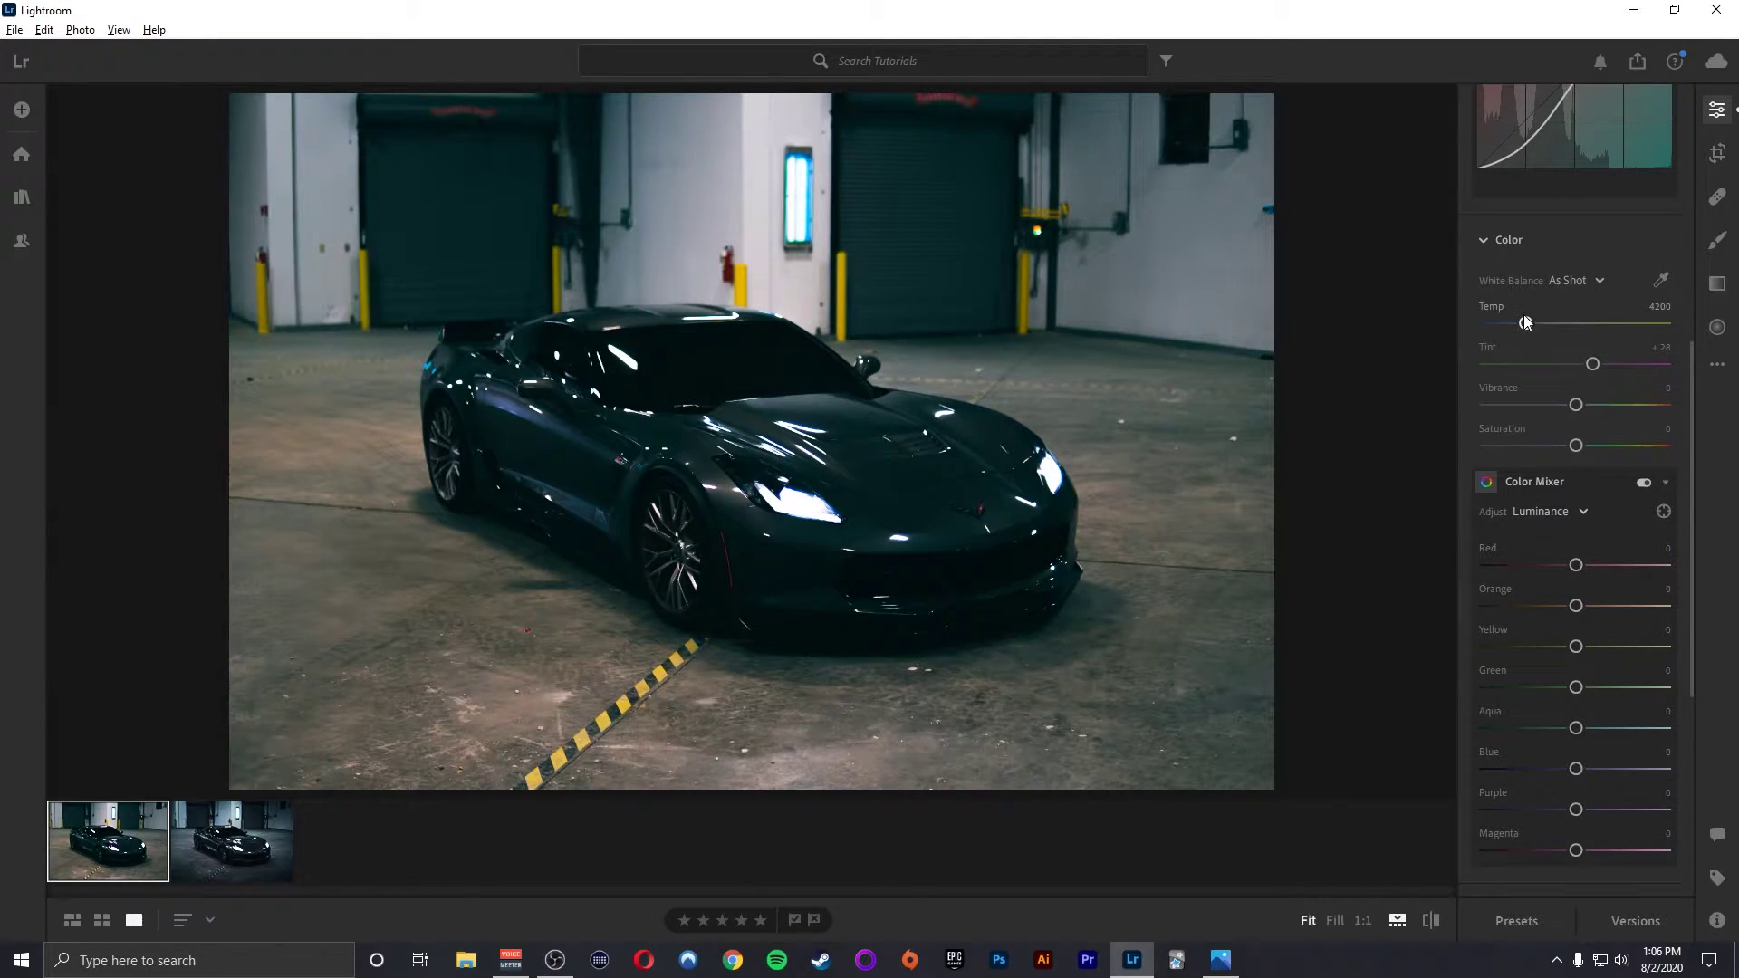
pyautogui.click(1667, 306)
pyautogui.press('BackSpace')
pyautogui.write('3500')
pyautogui.press('Return')
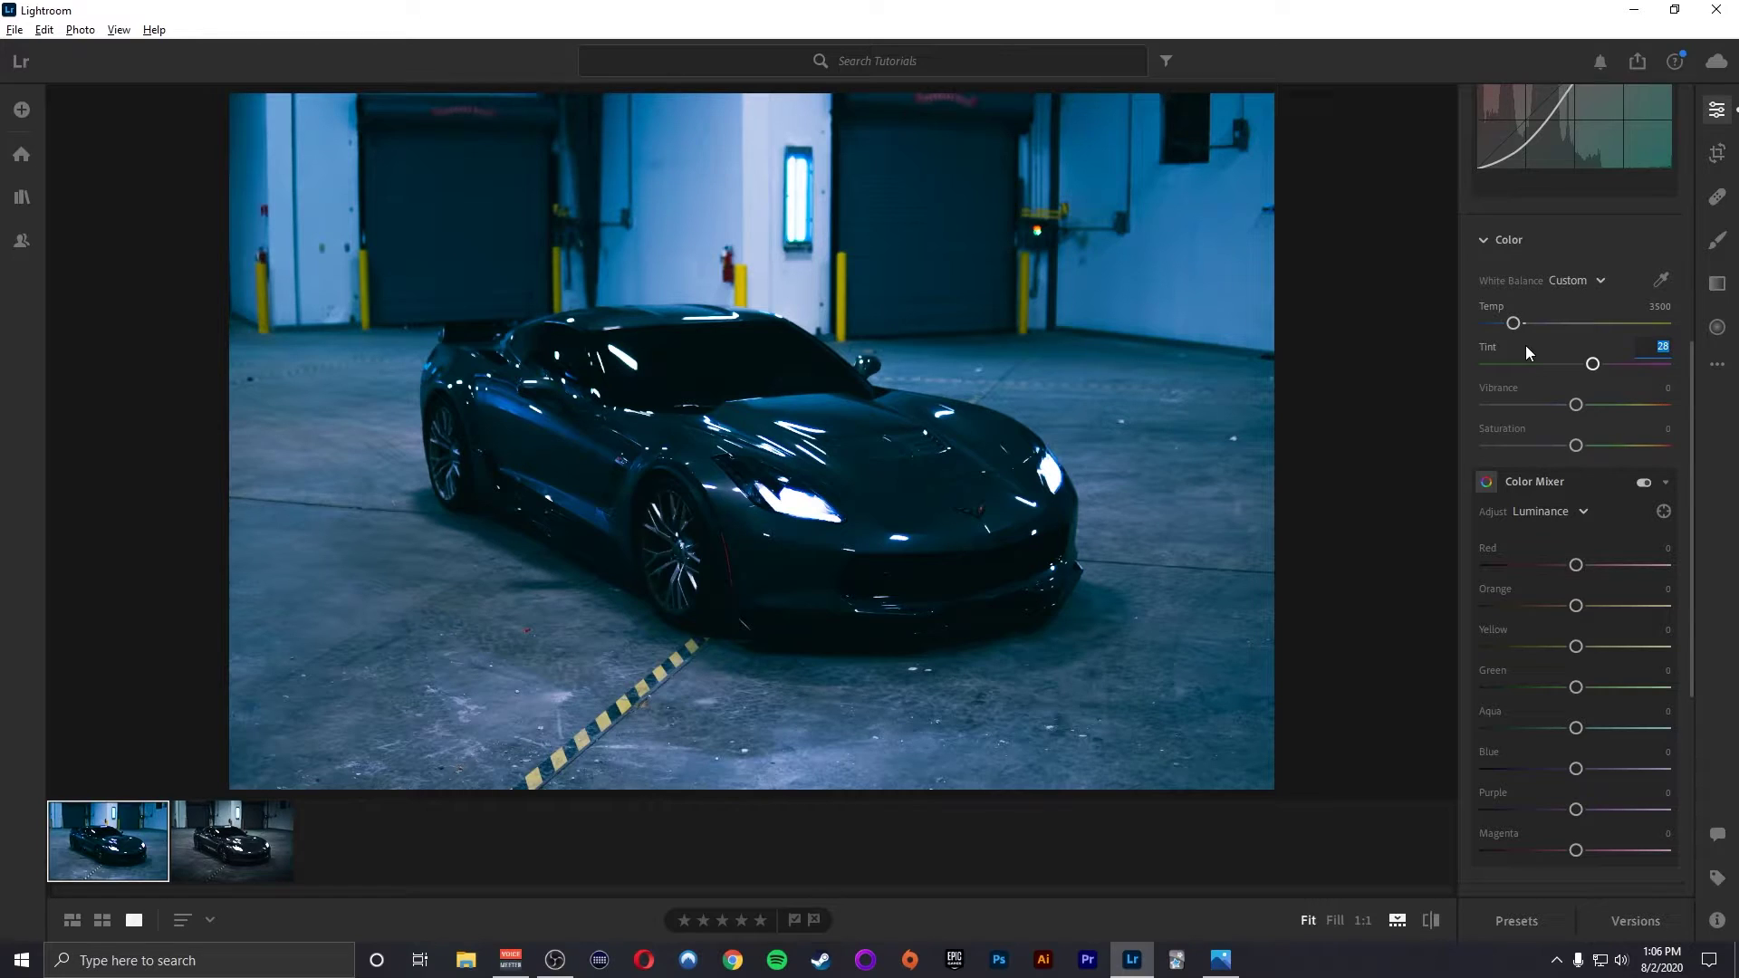
pyautogui.write('24')
pyautogui.press('Return')
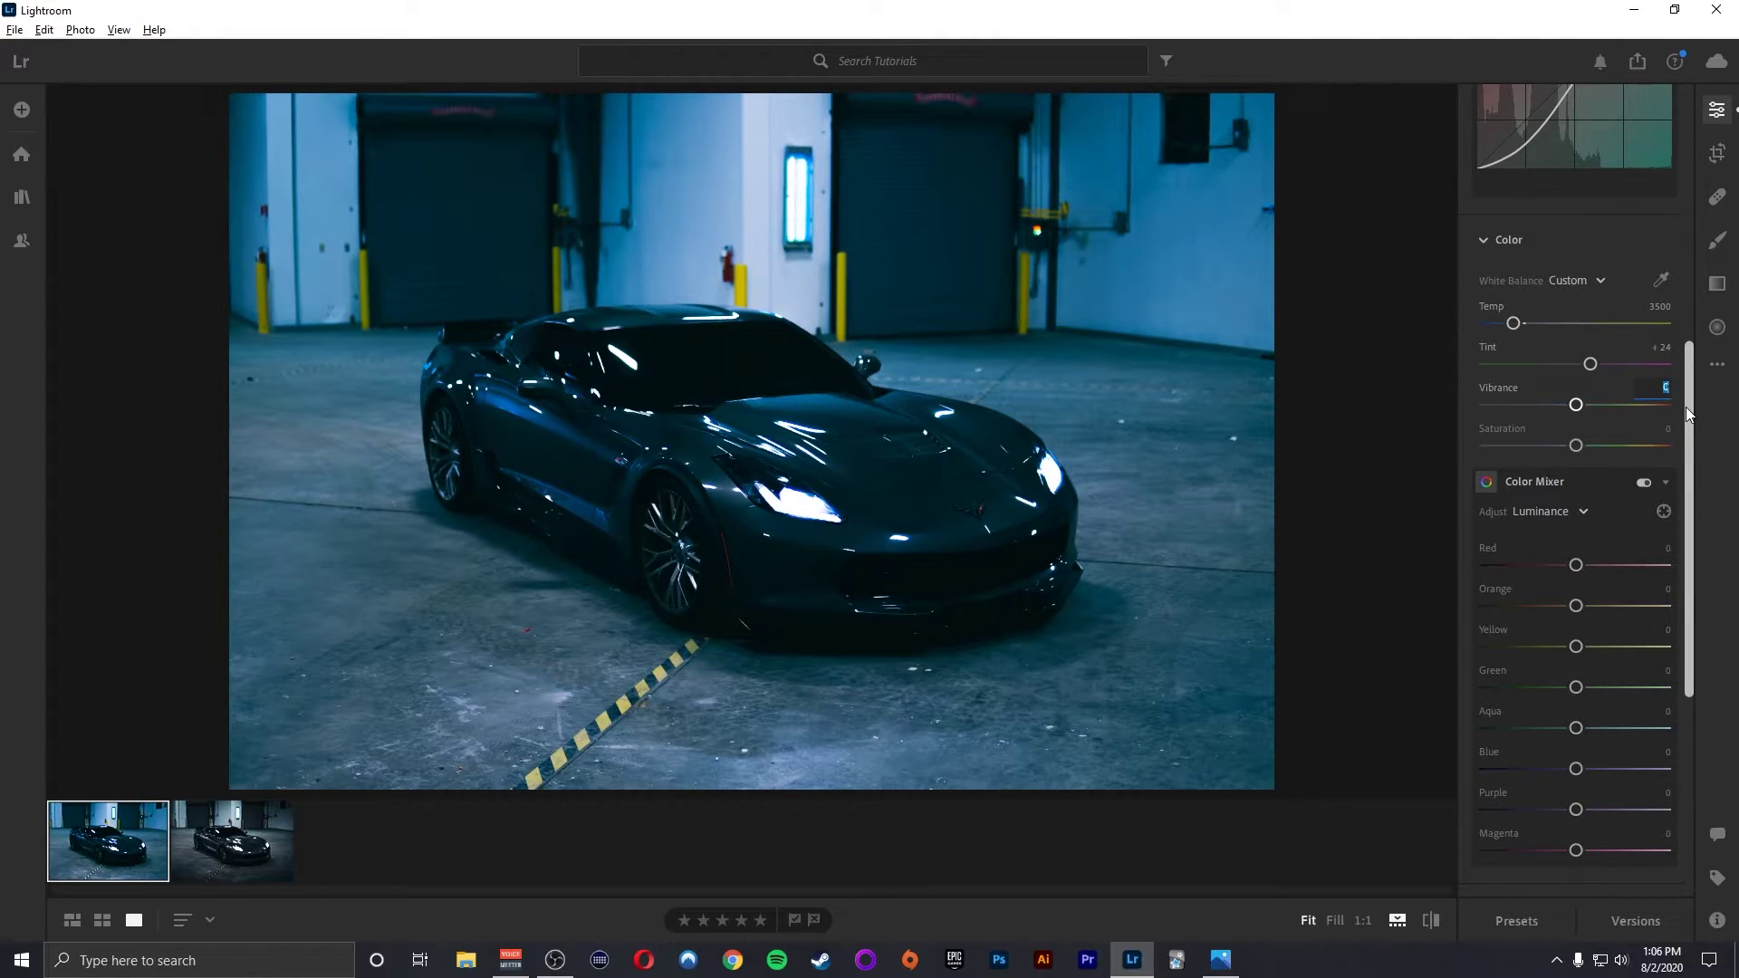
pyautogui.write('20')
pyautogui.press('Tab')
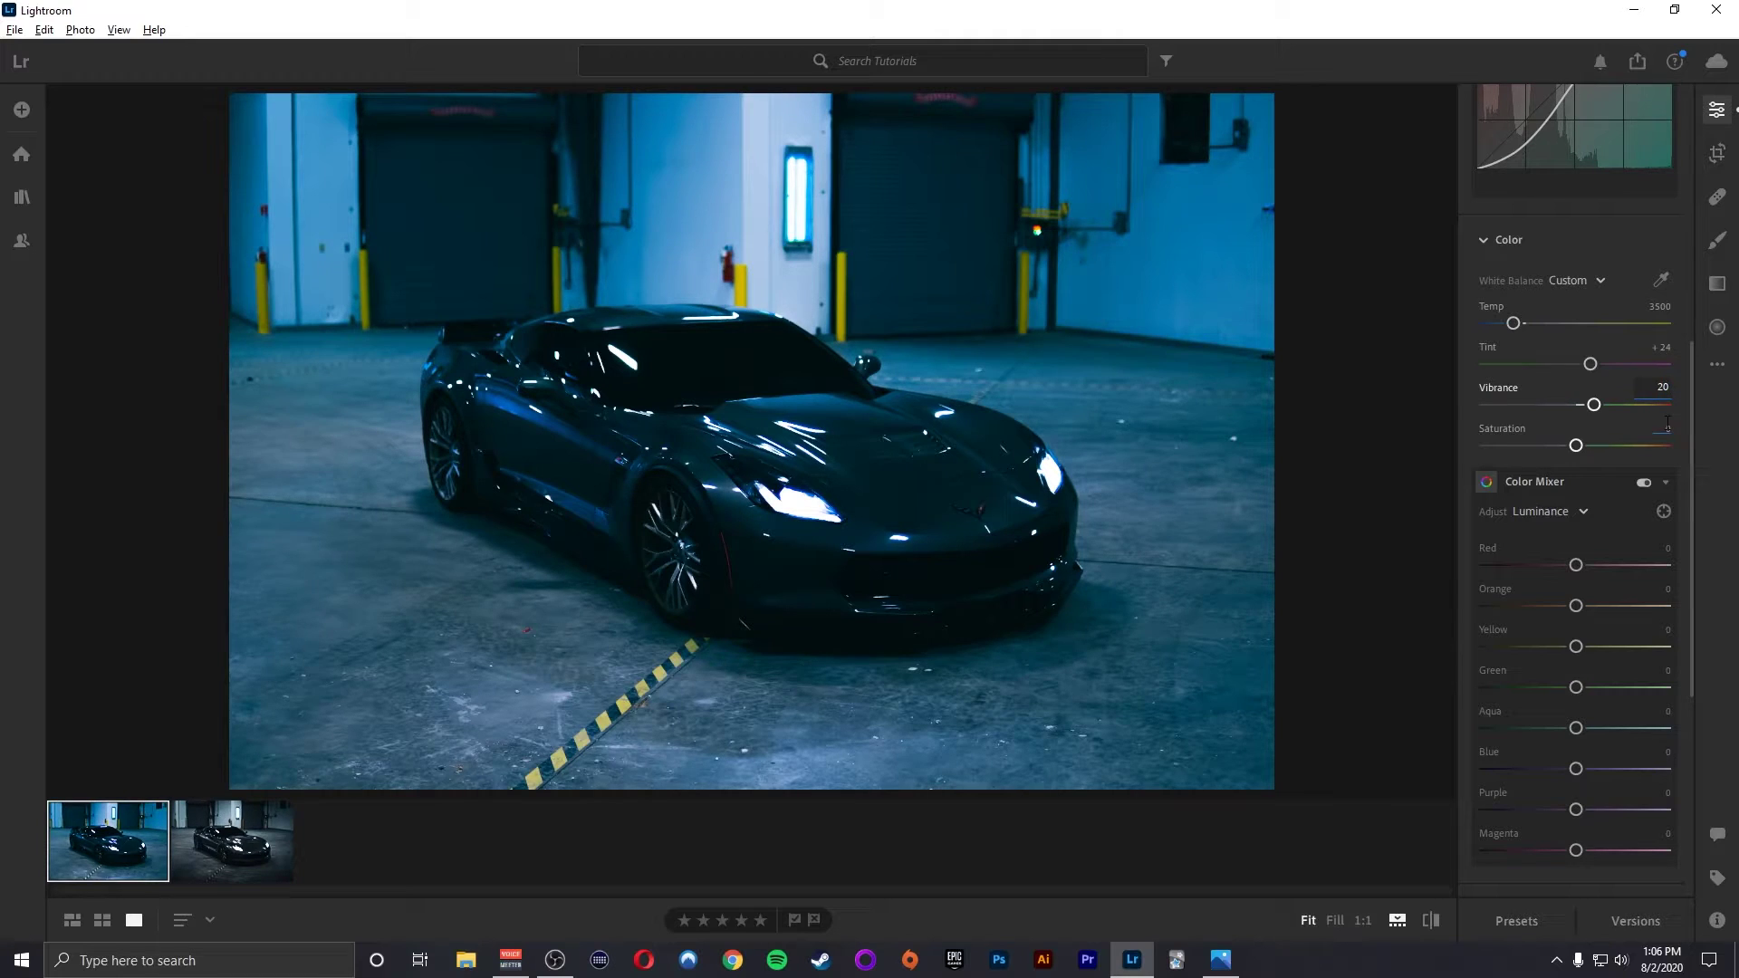
pyautogui.write('-15')
pyautogui.press('Return')
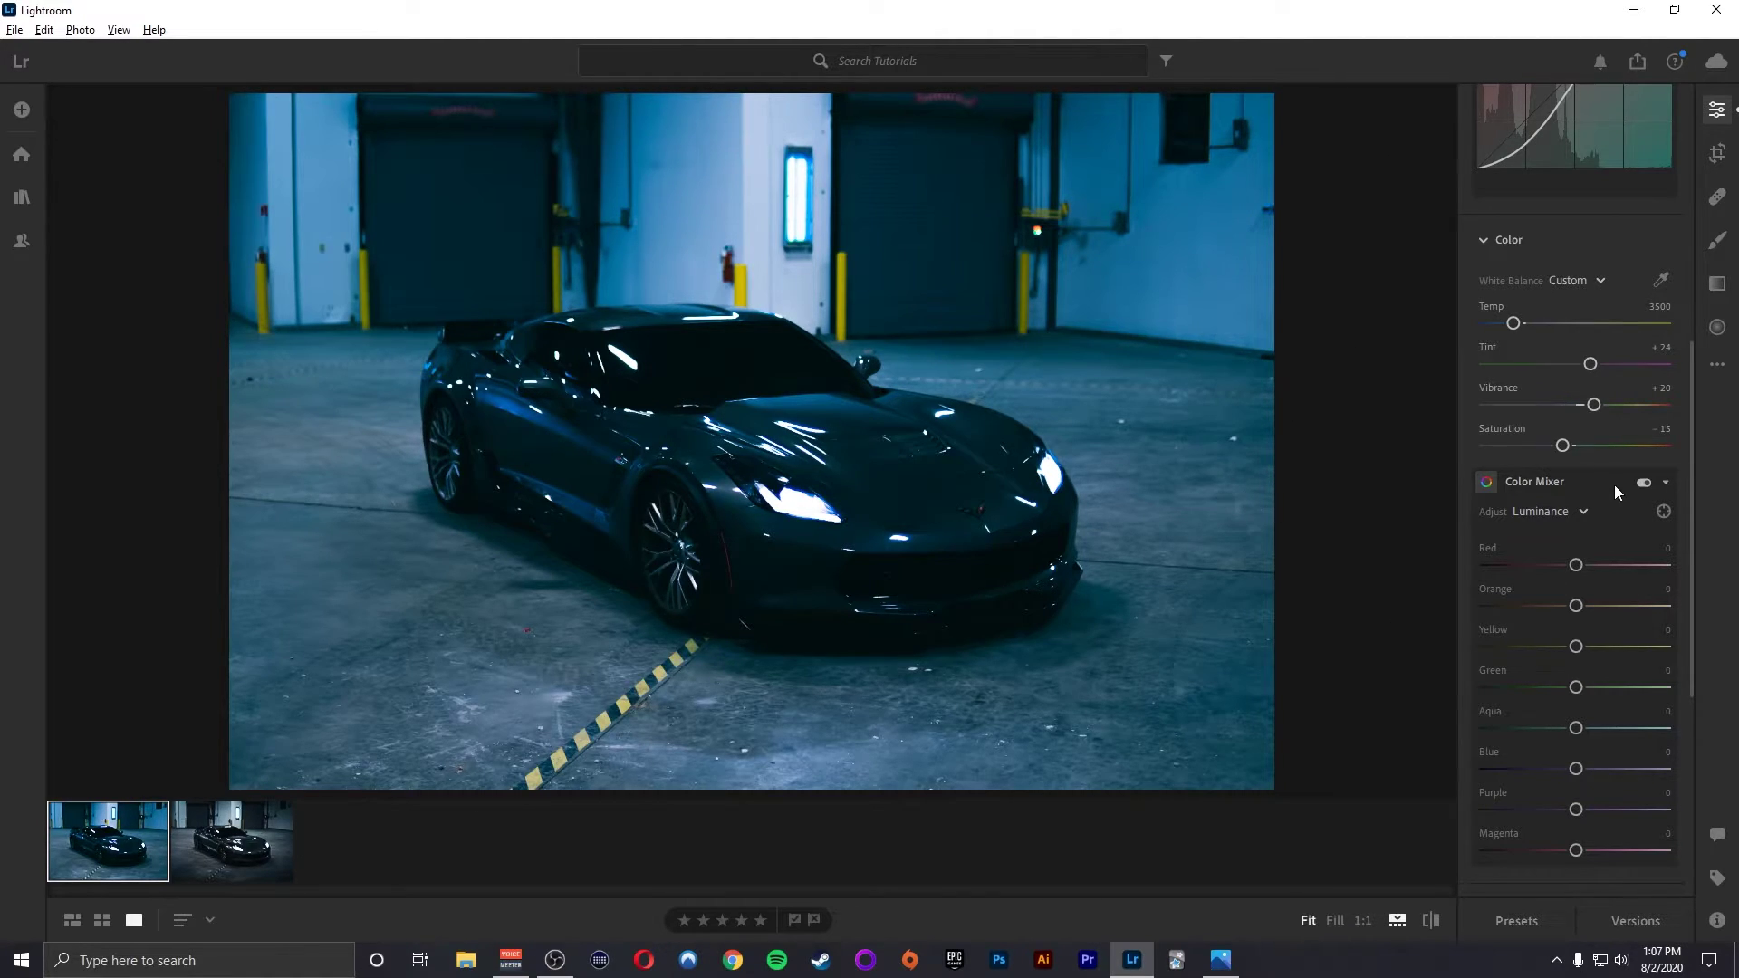
# In Color Mixer, boost red saturation and desaturate yellow, blue, purple and magenta
pyautogui.click(1544, 516)
pyautogui.click(1552, 567)
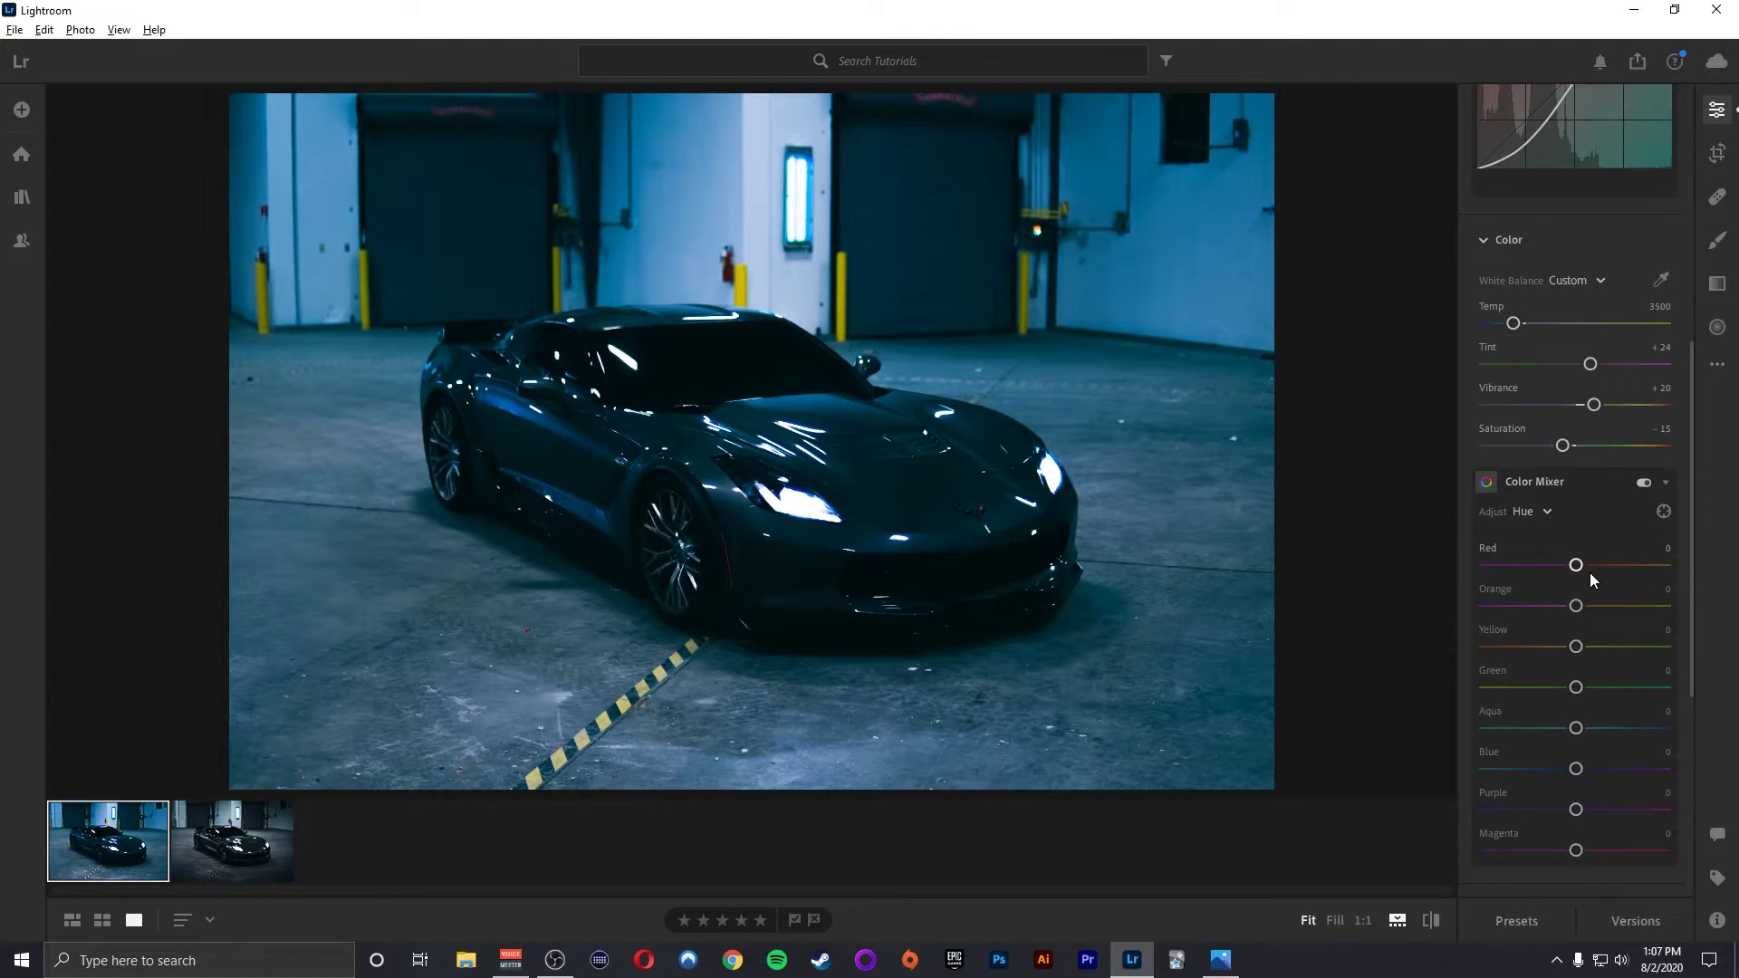
pyautogui.click(1536, 509)
pyautogui.click(1544, 594)
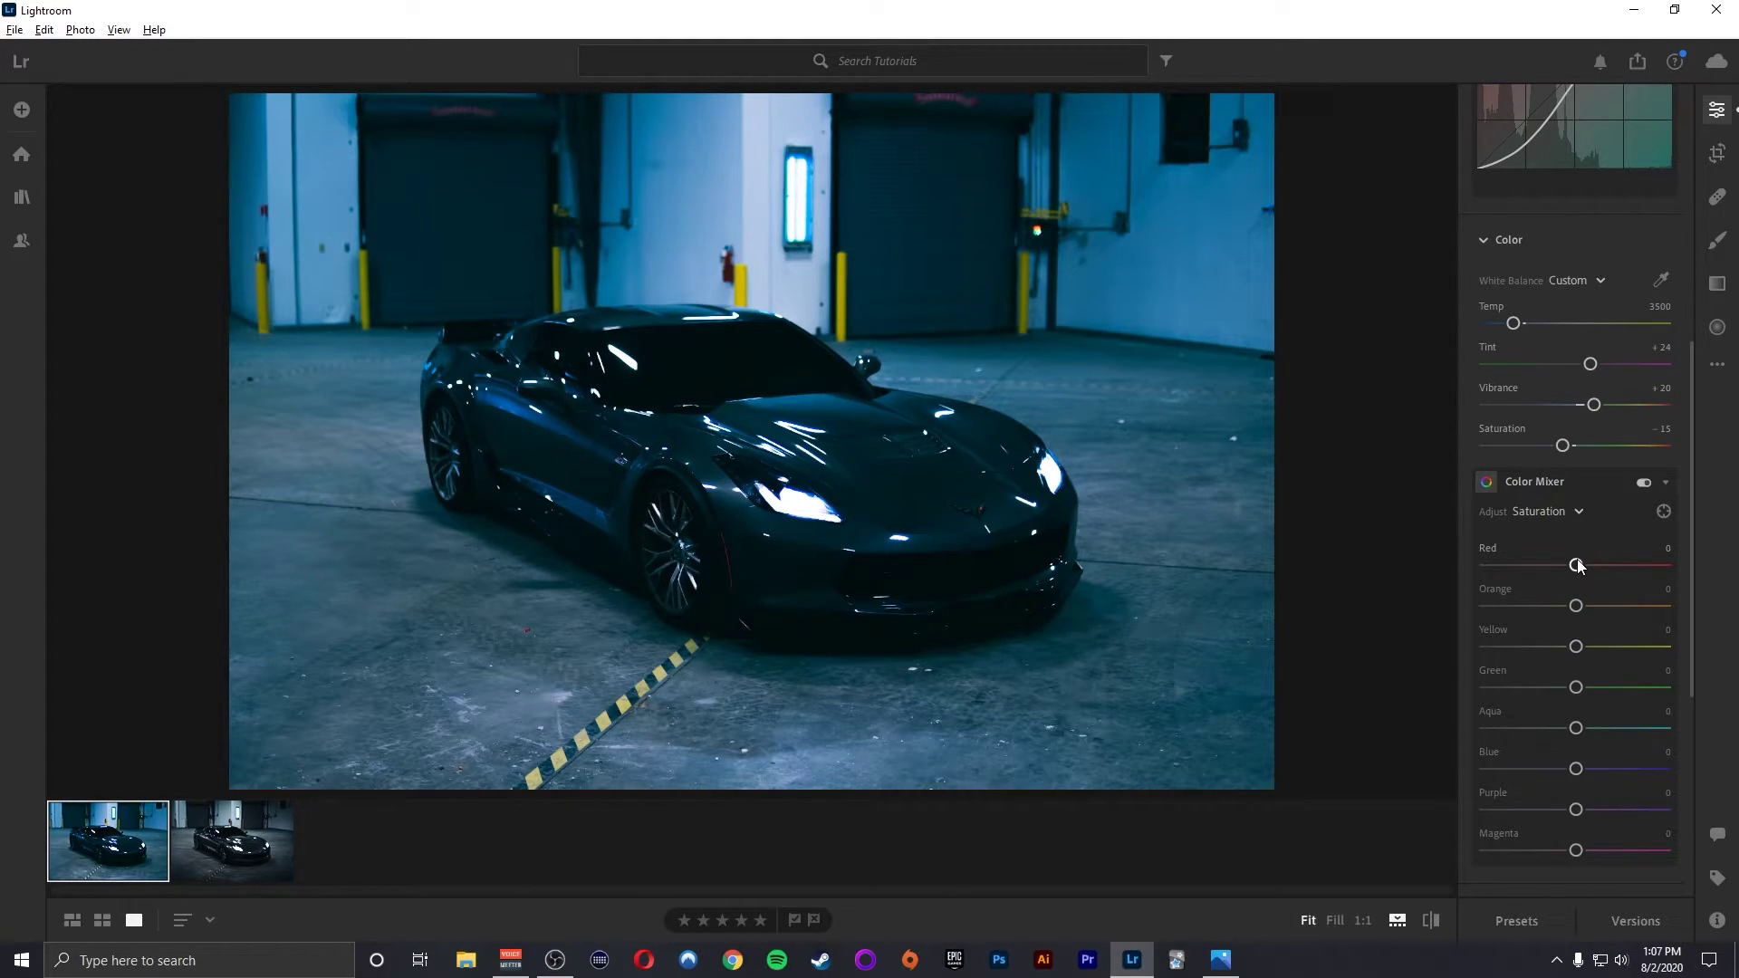
pyautogui.moveTo(1577, 565); pyautogui.dragTo(1711, 614)
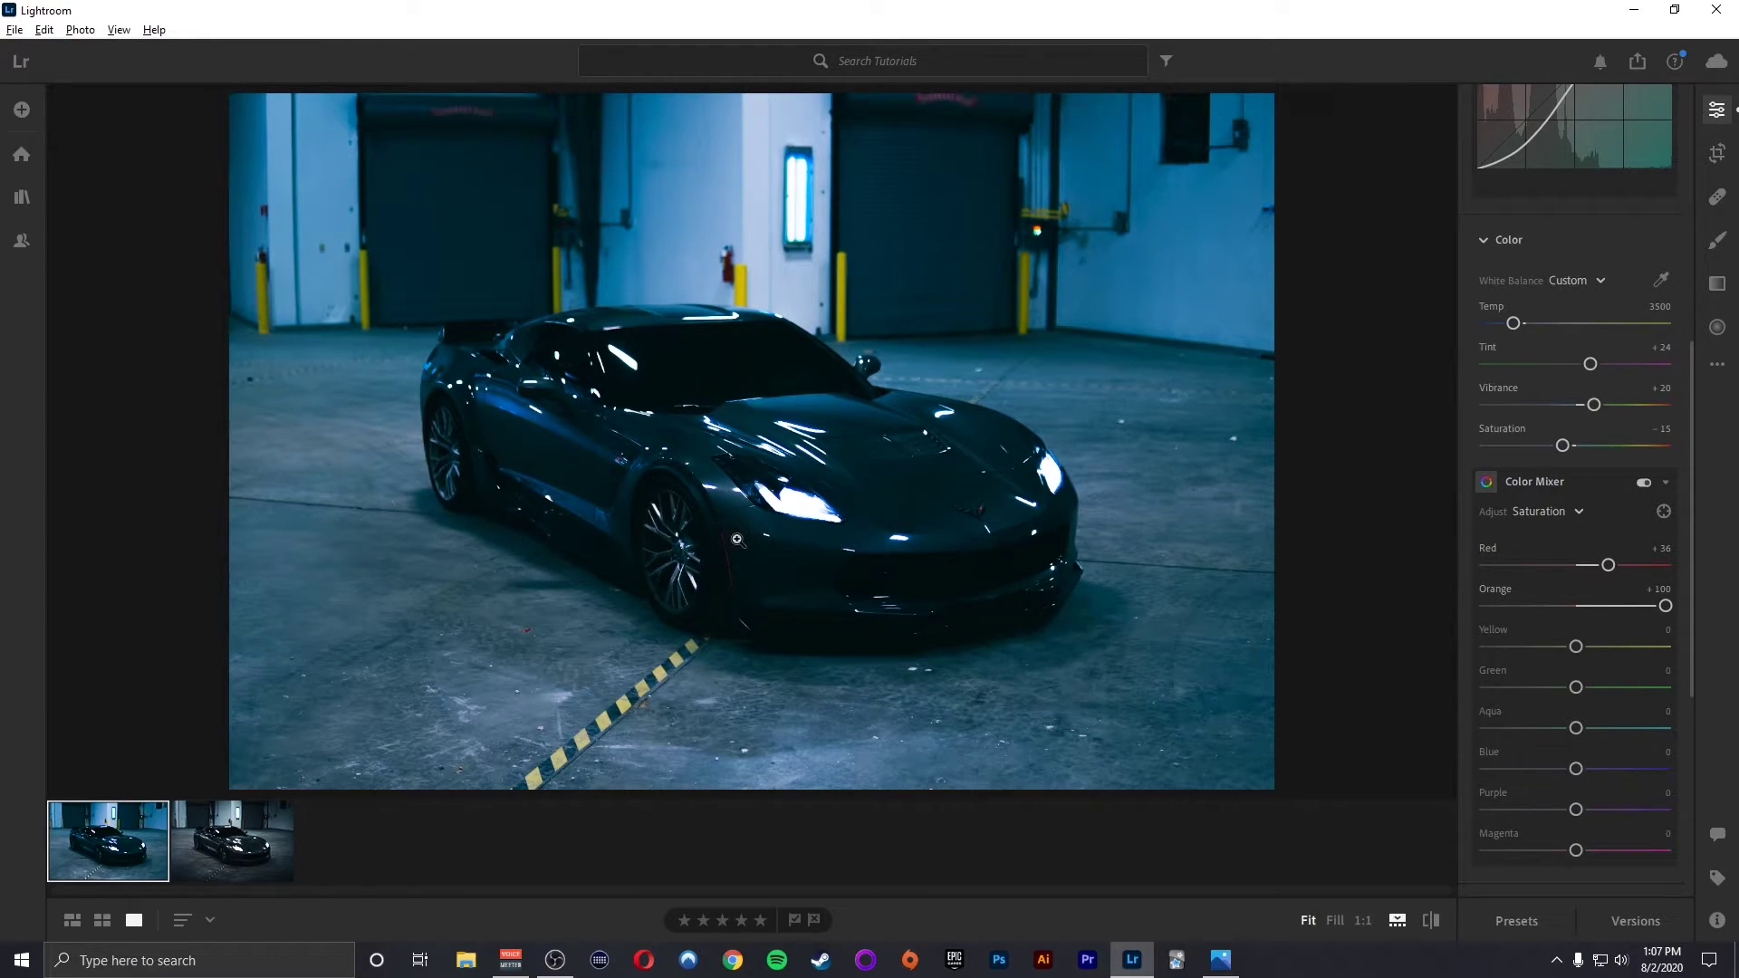
pyautogui.moveTo(1576, 647); pyautogui.dragTo(1510, 651)
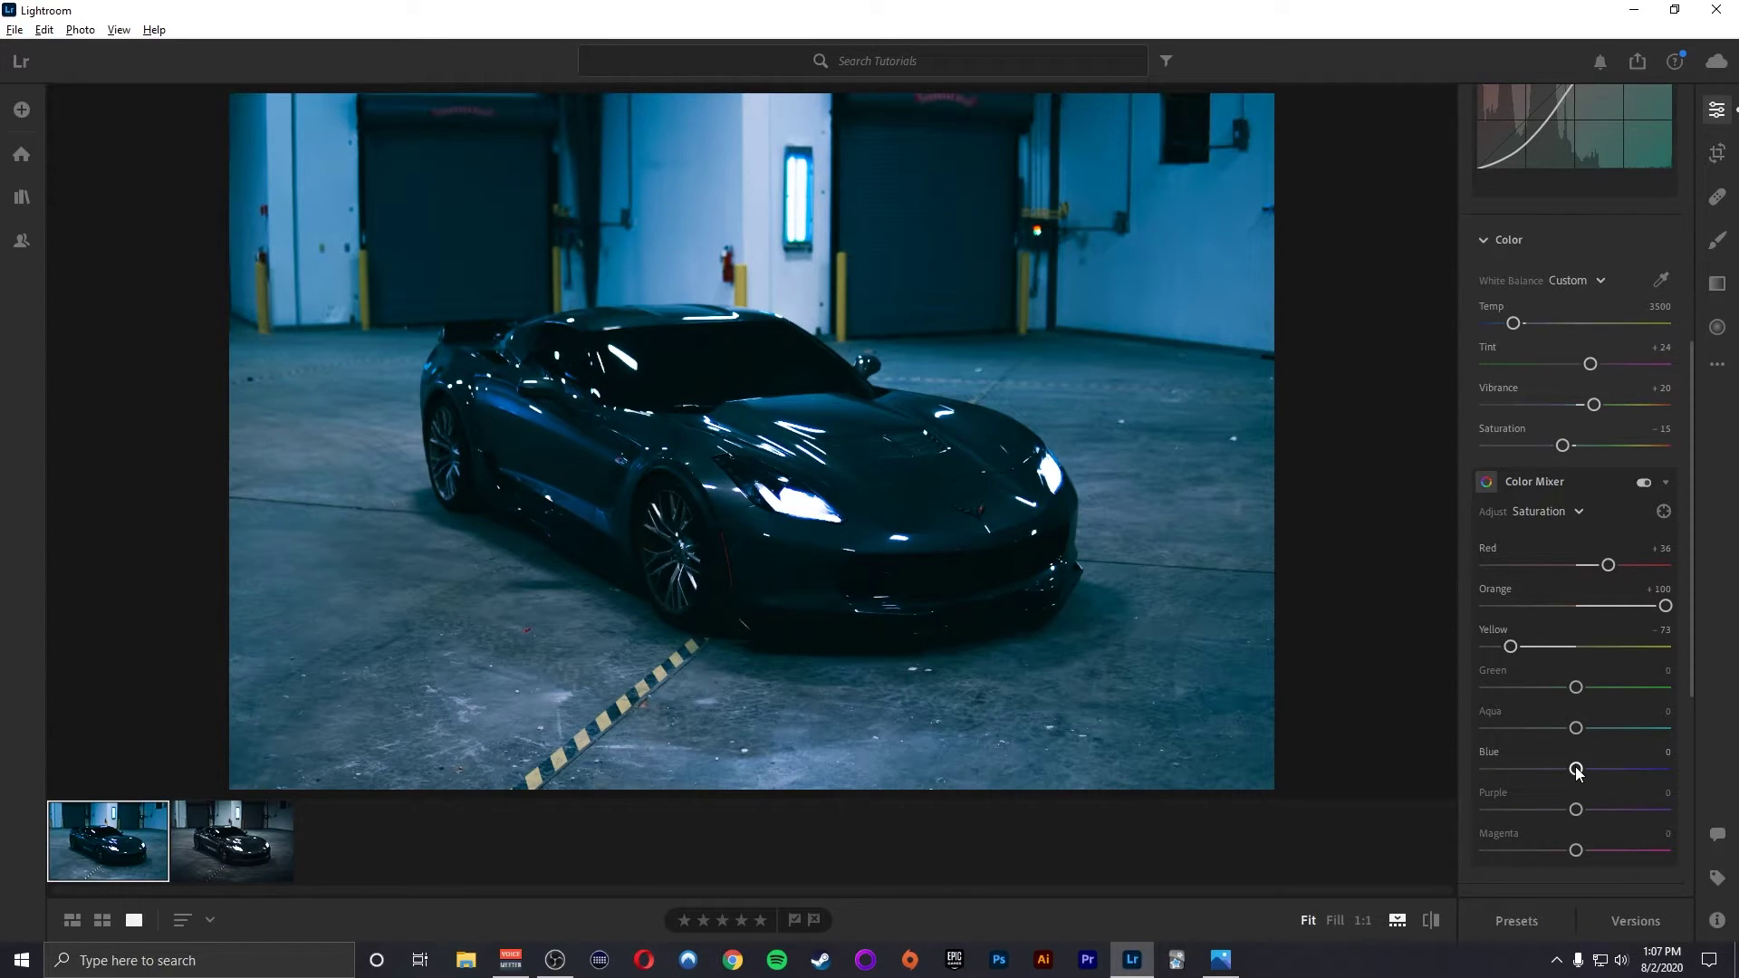
pyautogui.moveTo(1576, 769); pyautogui.dragTo(1530, 770)
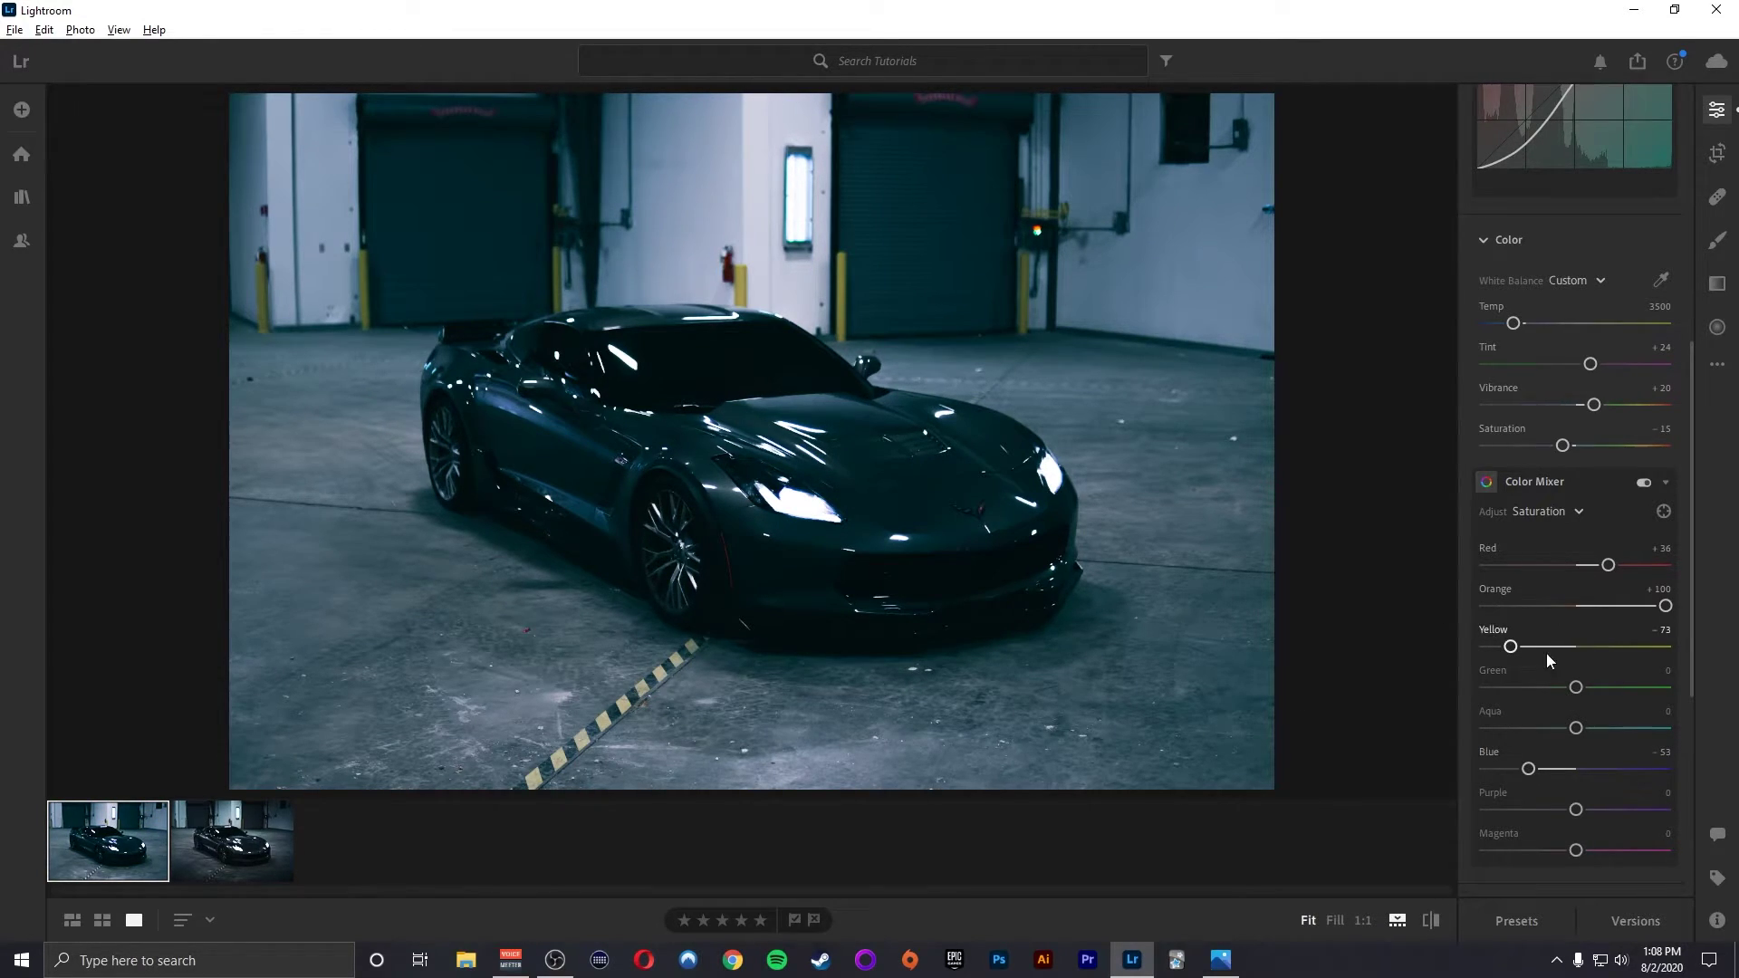
pyautogui.moveTo(1576, 809); pyautogui.dragTo(1371, 808)
pyautogui.moveTo(1576, 850); pyautogui.dragTo(1242, 857)
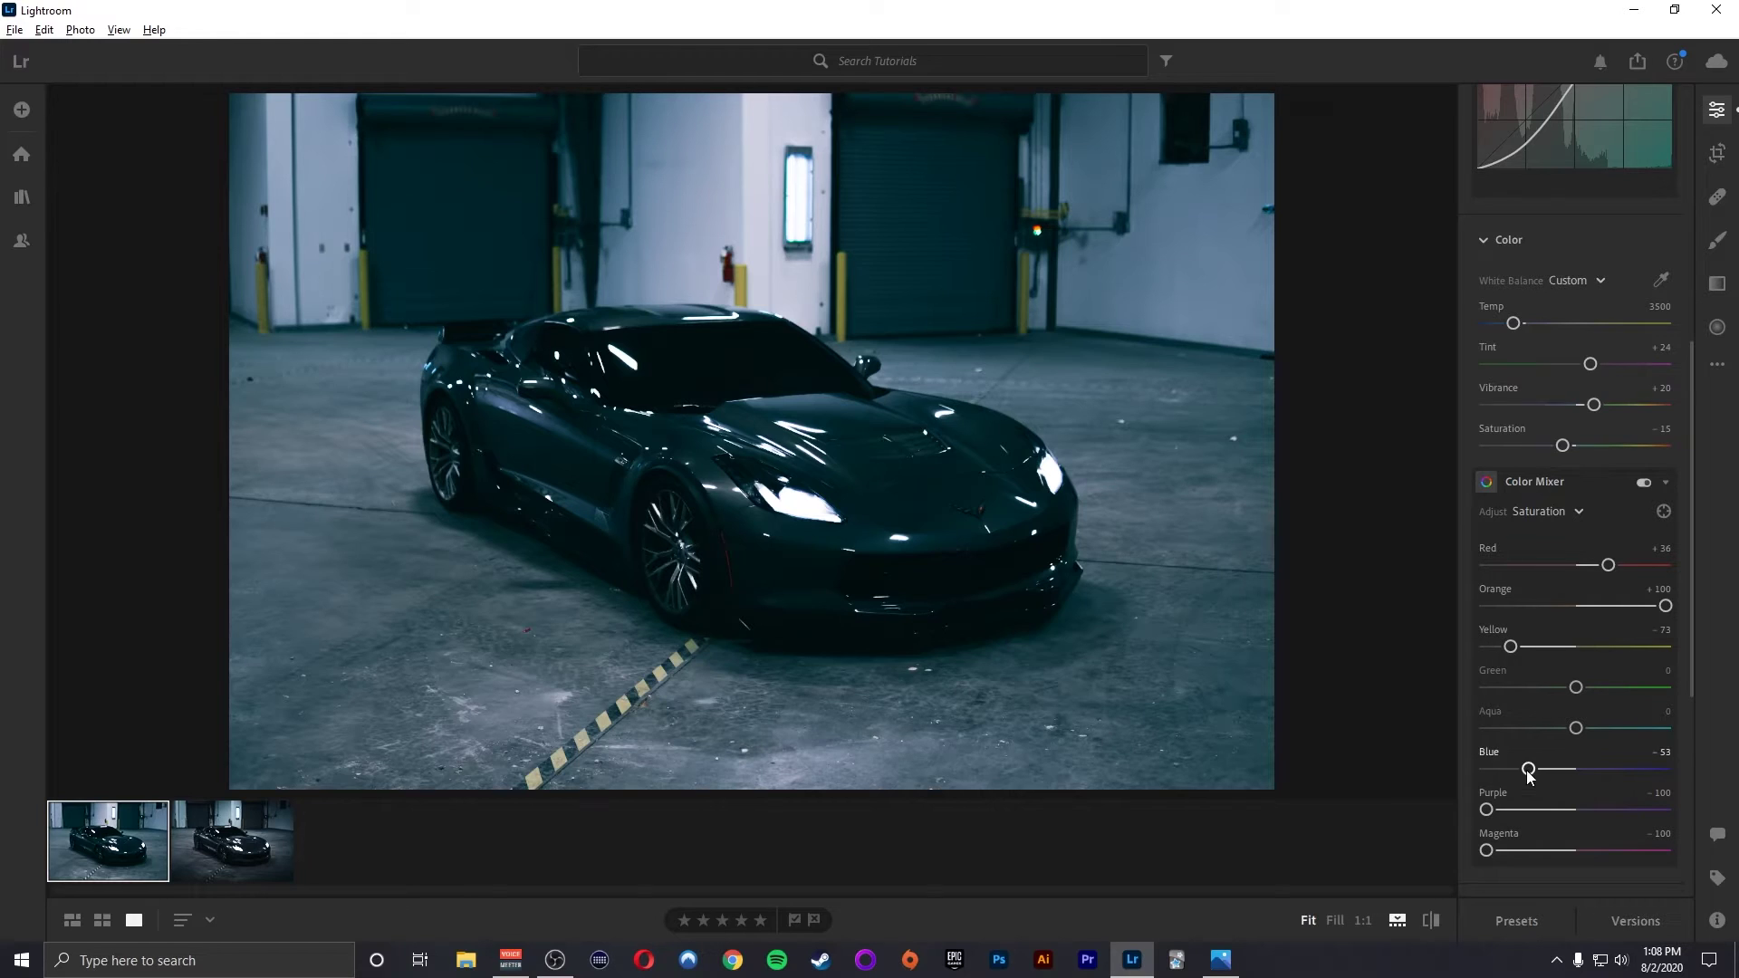
pyautogui.moveTo(1528, 771); pyautogui.dragTo(1522, 771)
# Raise the luminance of the reds, oranges and aqua tones
pyautogui.click(1565, 512)
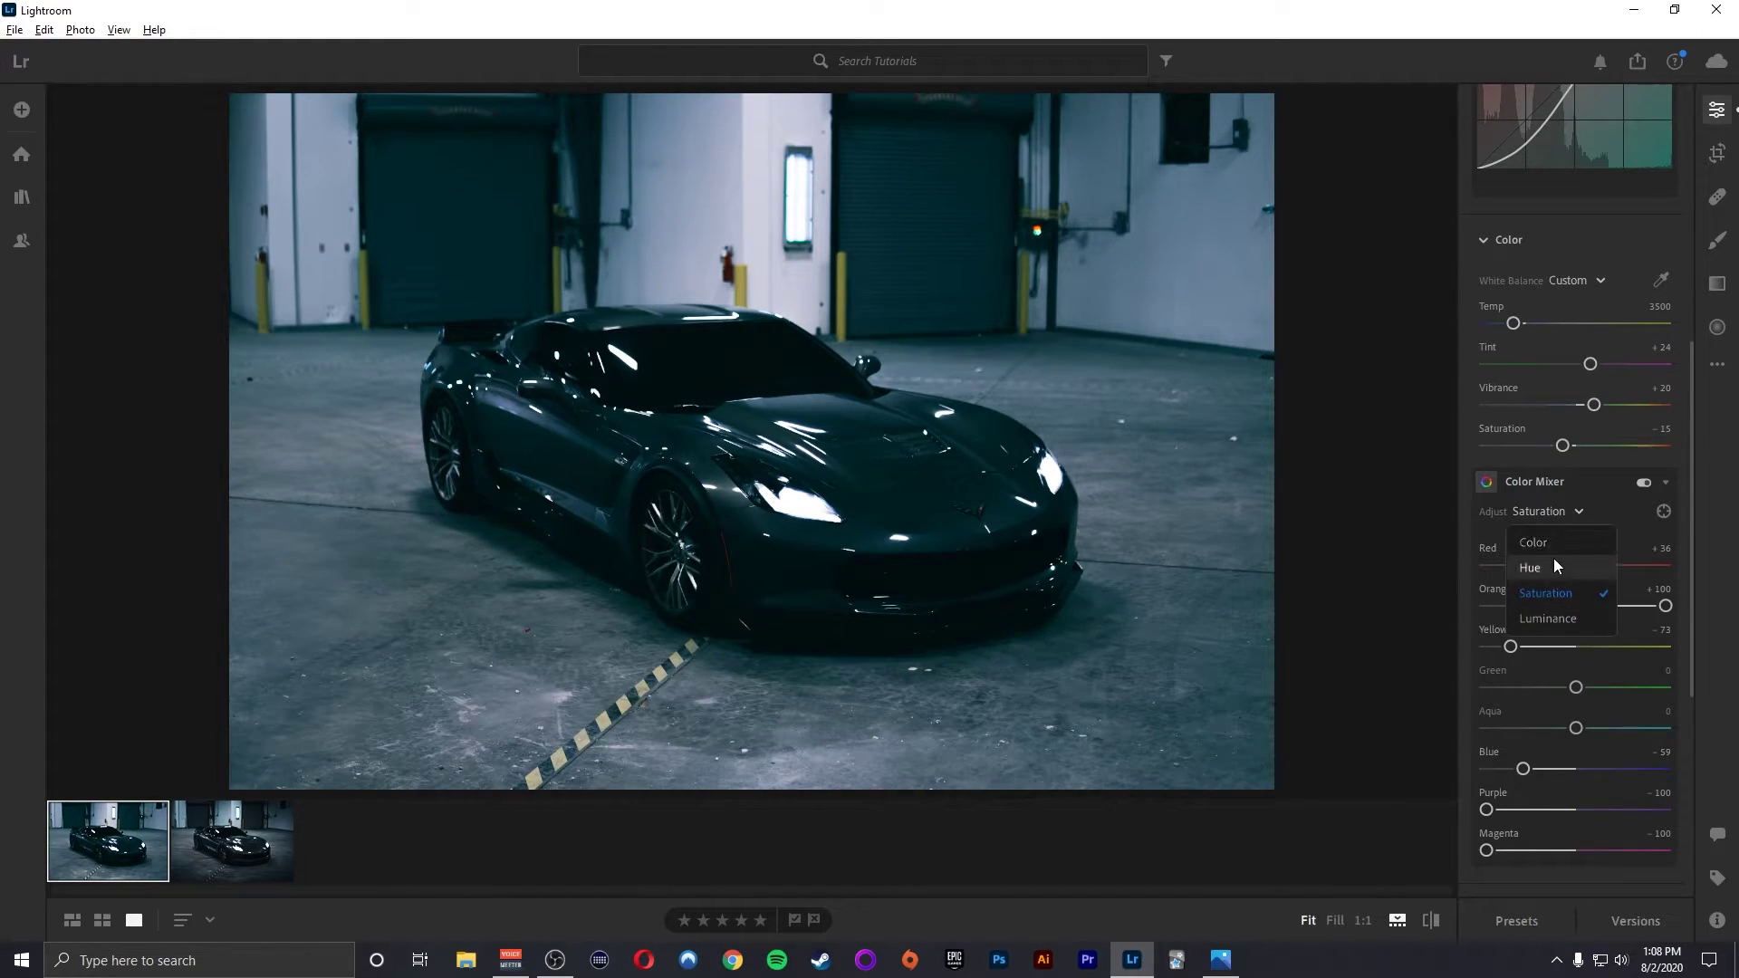
pyautogui.click(1553, 623)
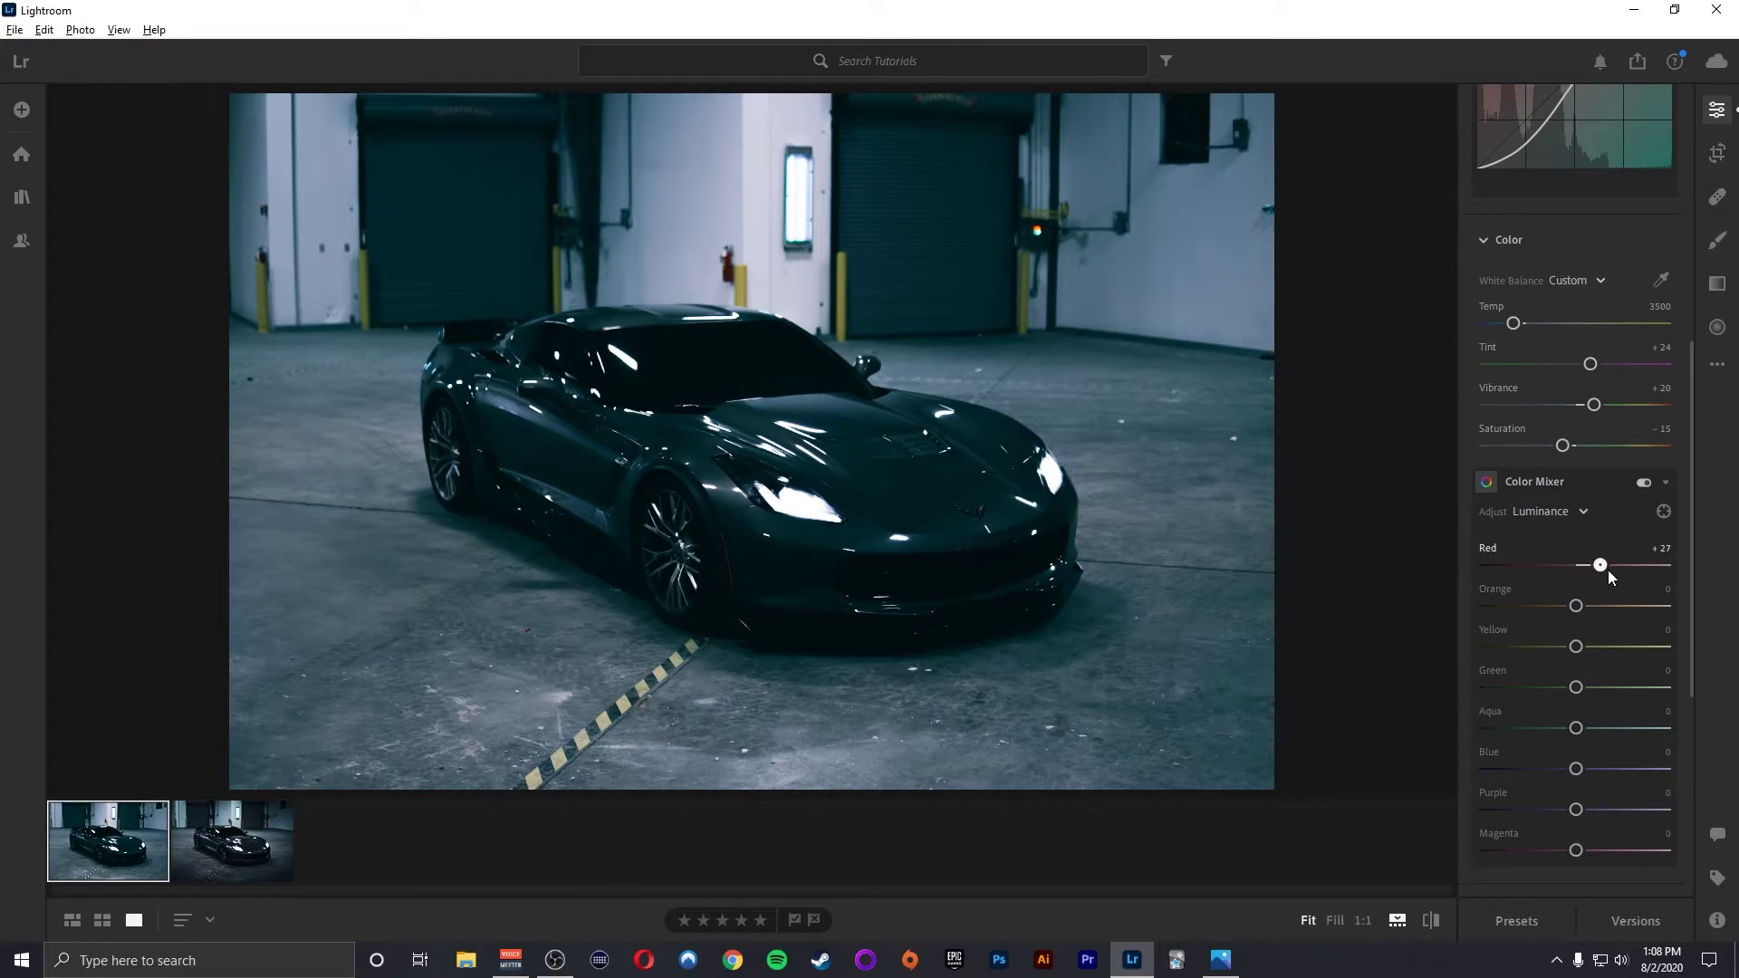
pyautogui.moveTo(1620, 574); pyautogui.dragTo(1600, 648)
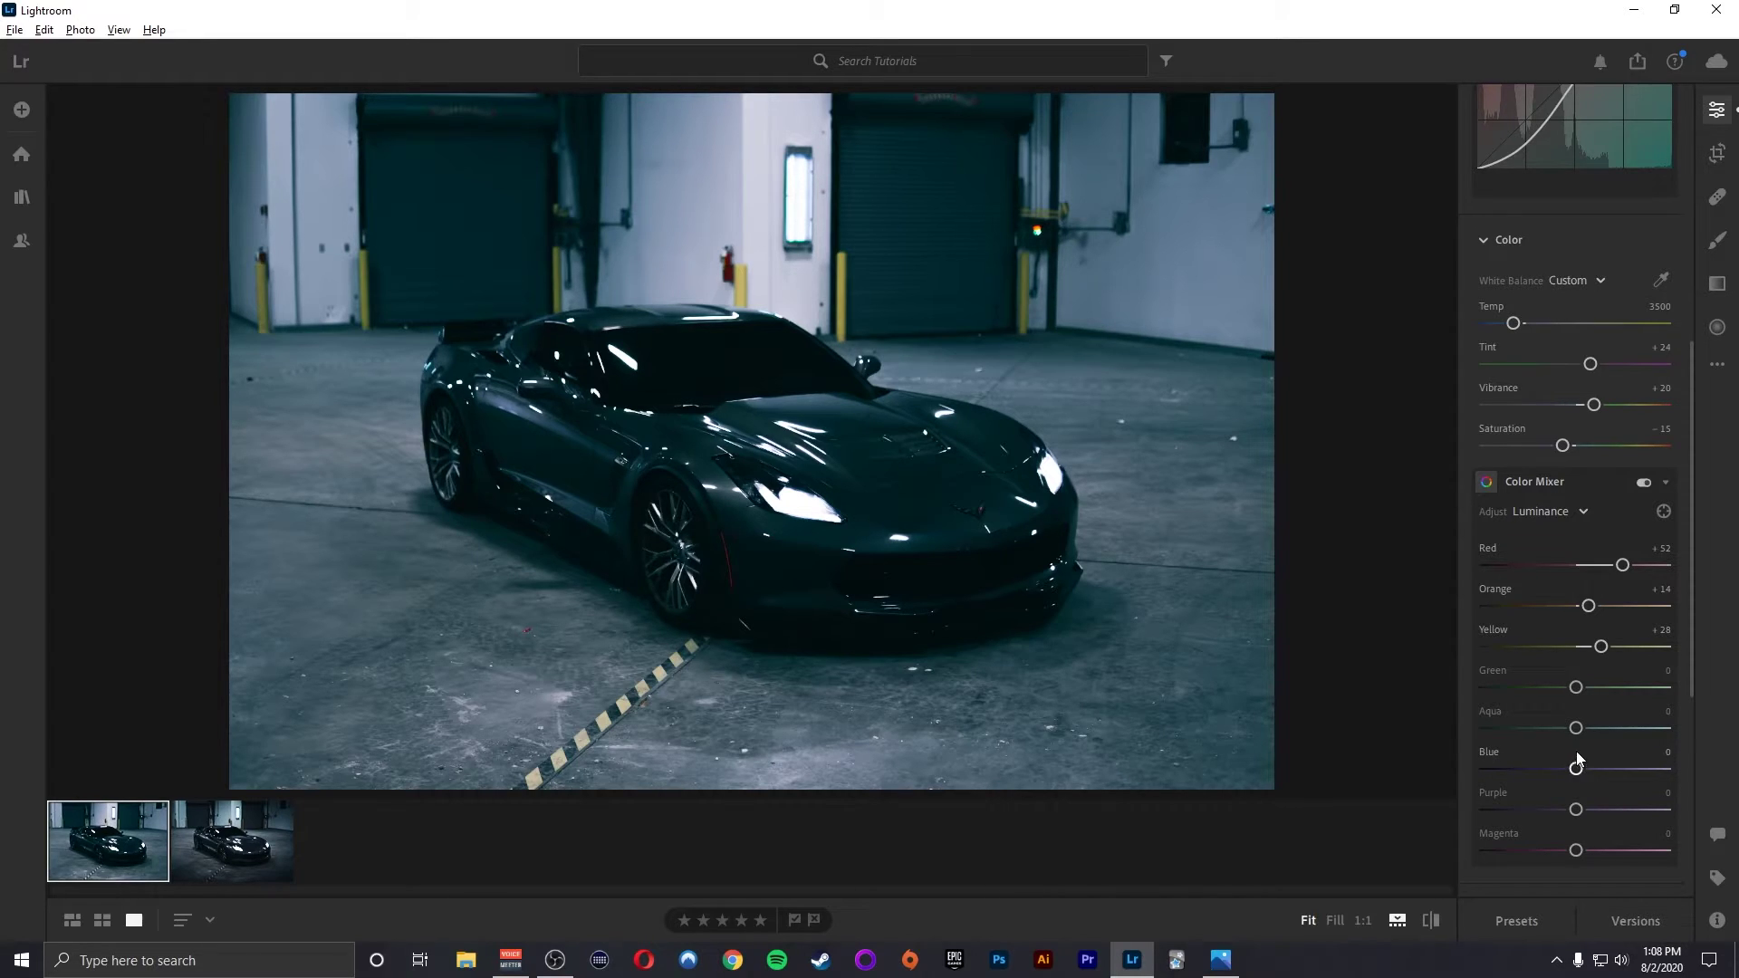
pyautogui.moveTo(1576, 727); pyautogui.dragTo(1563, 769)
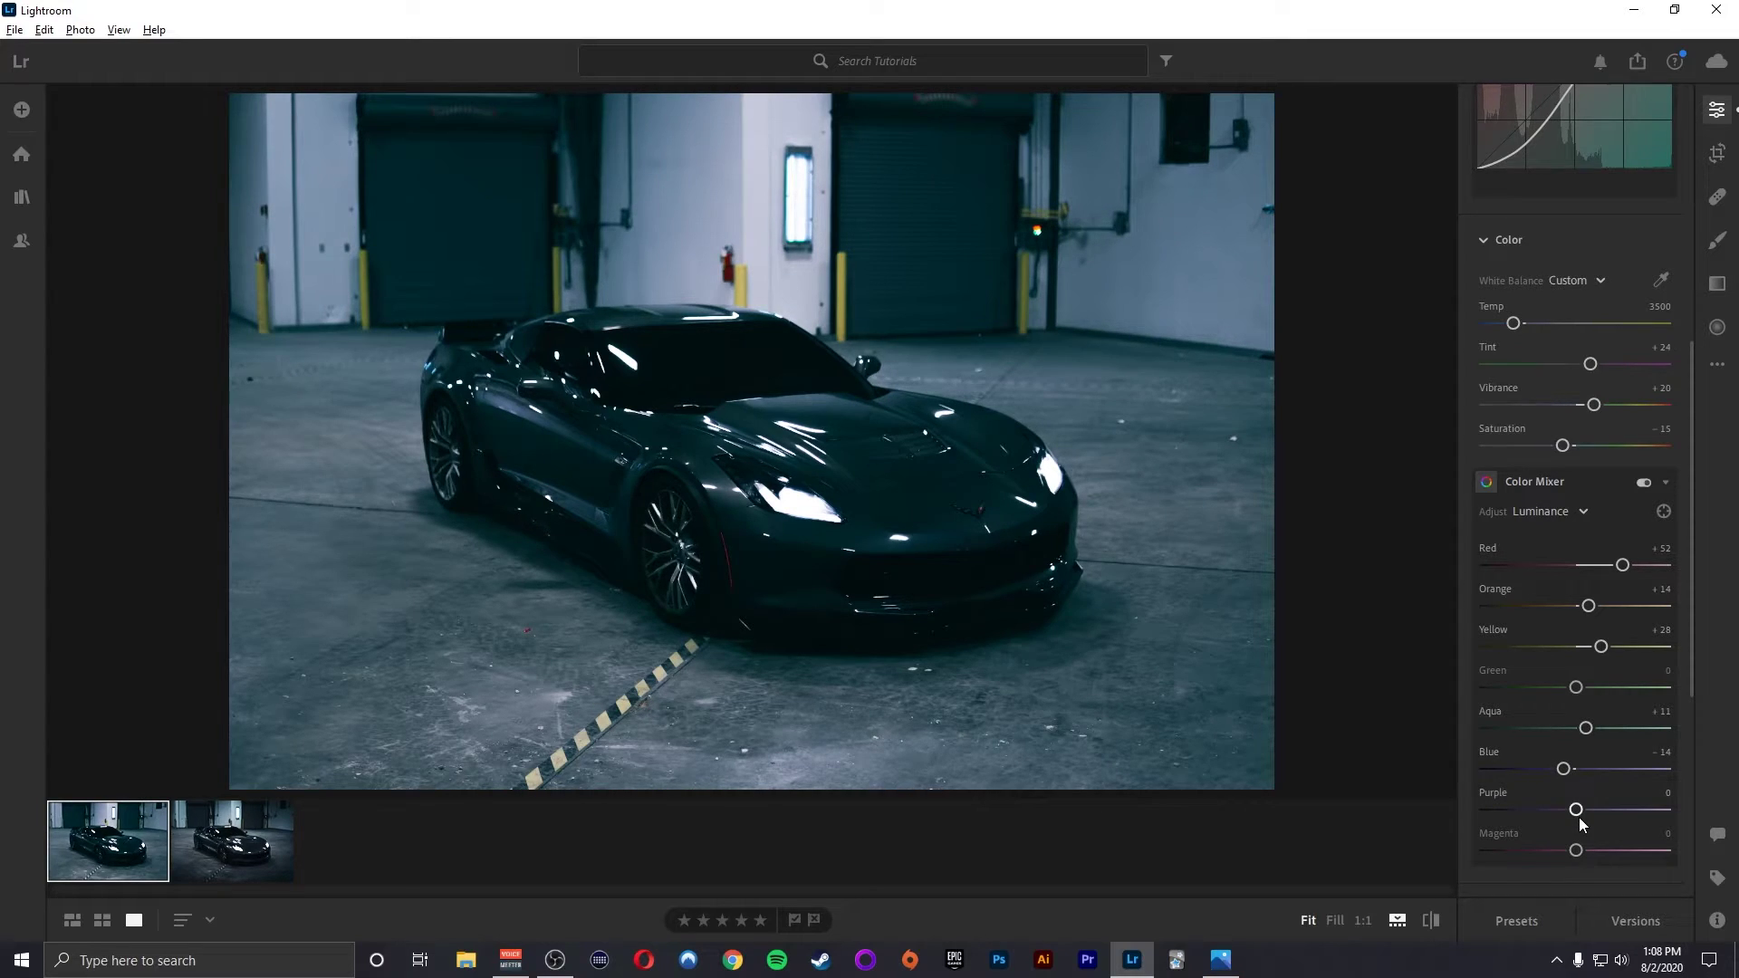
# Shift the mixer hues: Purple +37, Blue +7 and Orange +15
pyautogui.click(1561, 515)
pyautogui.click(1562, 578)
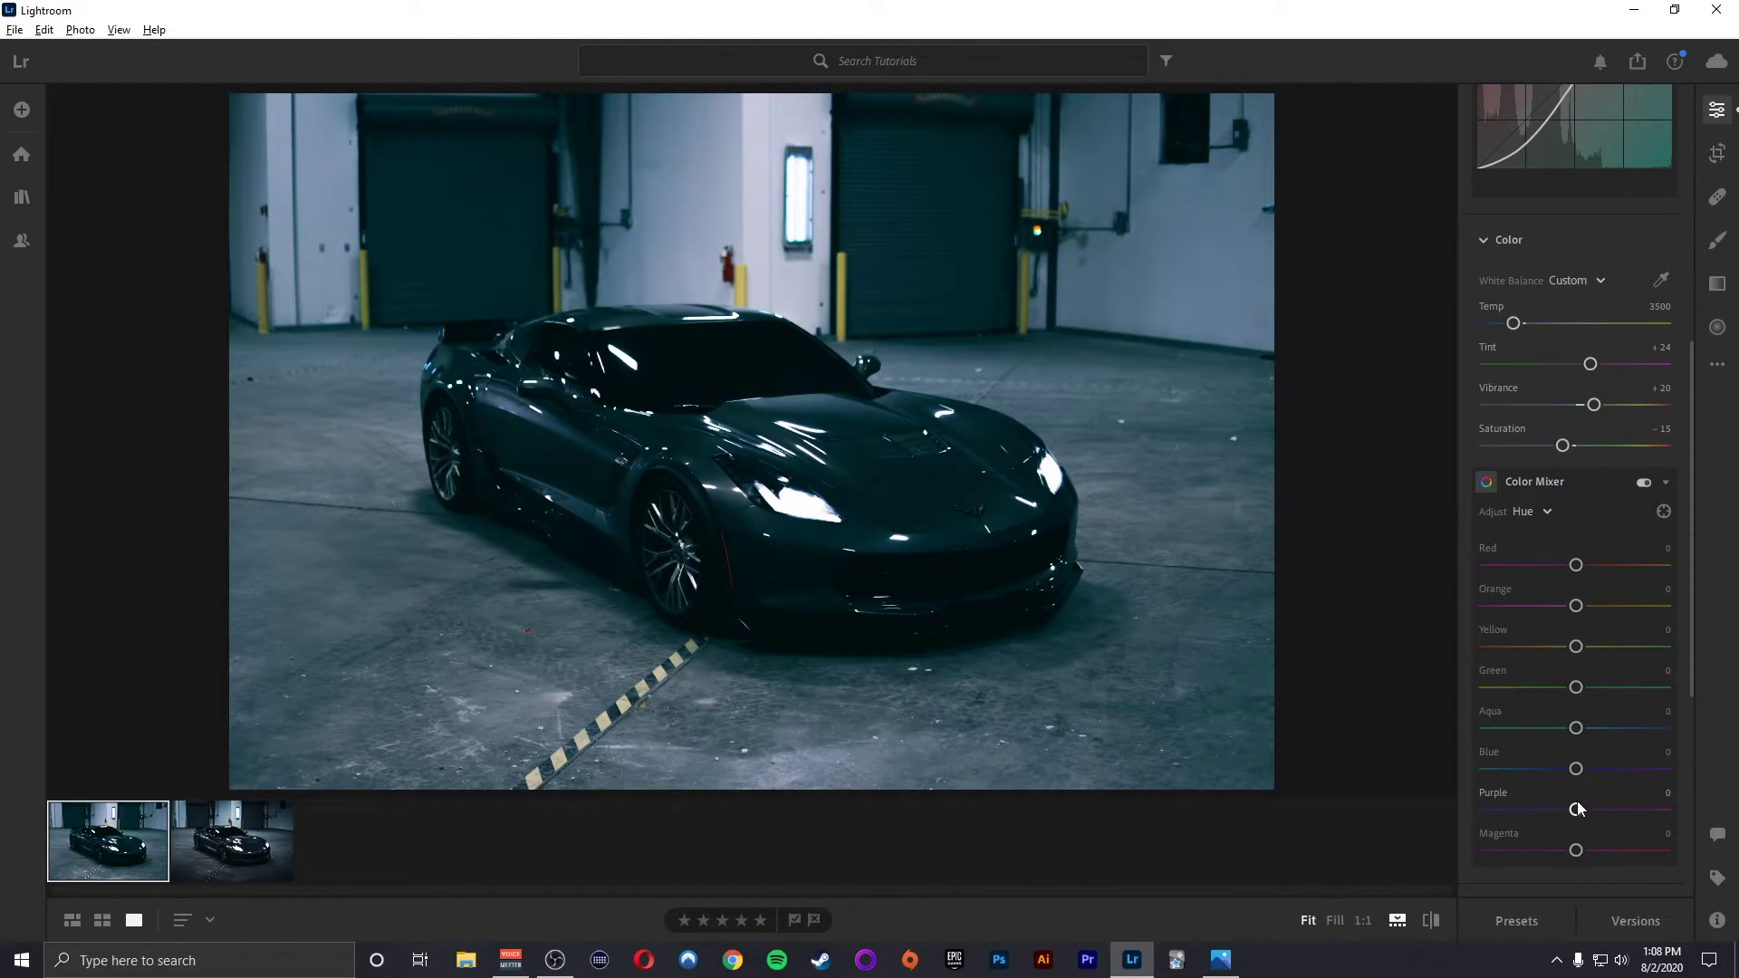
pyautogui.moveTo(1578, 813); pyautogui.dragTo(1589, 853)
pyautogui.moveTo(1578, 770)
pyautogui.mouseDown()
pyautogui.moveTo(1634, 769)
pyautogui.moveTo(1585, 772)
pyautogui.mouseUp()
pyautogui.moveTo(1576, 606); pyautogui.dragTo(1585, 614)
pyautogui.click(1533, 510)
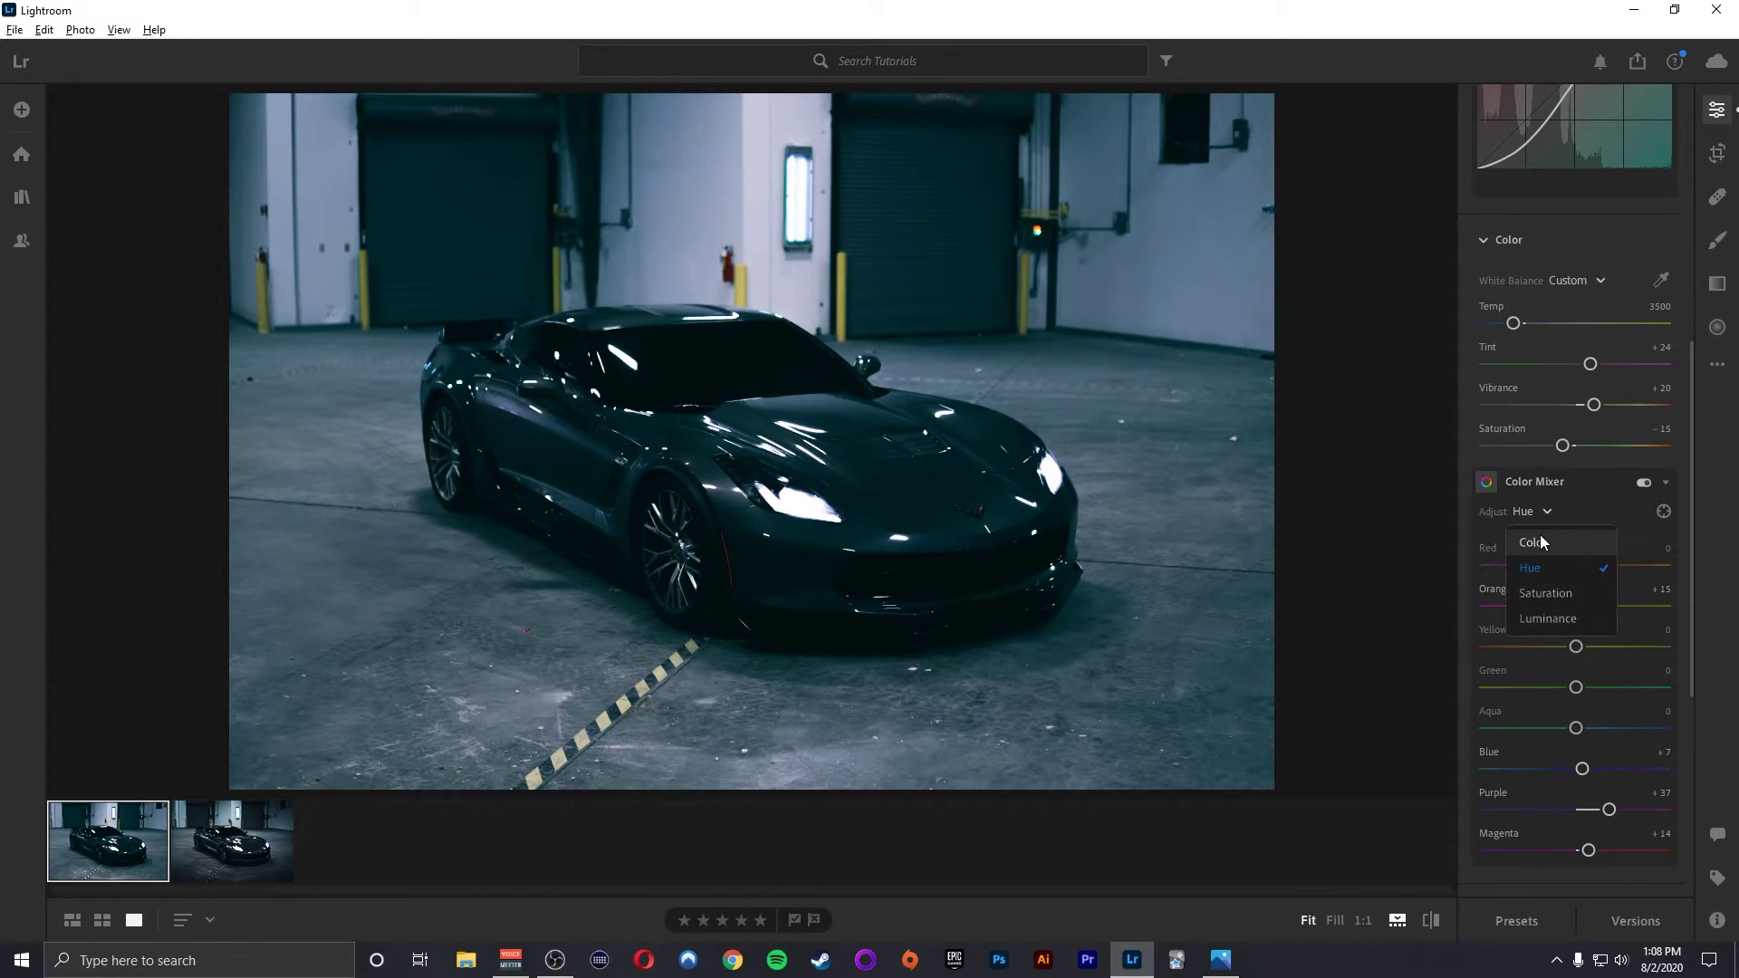
pyautogui.click(1540, 542)
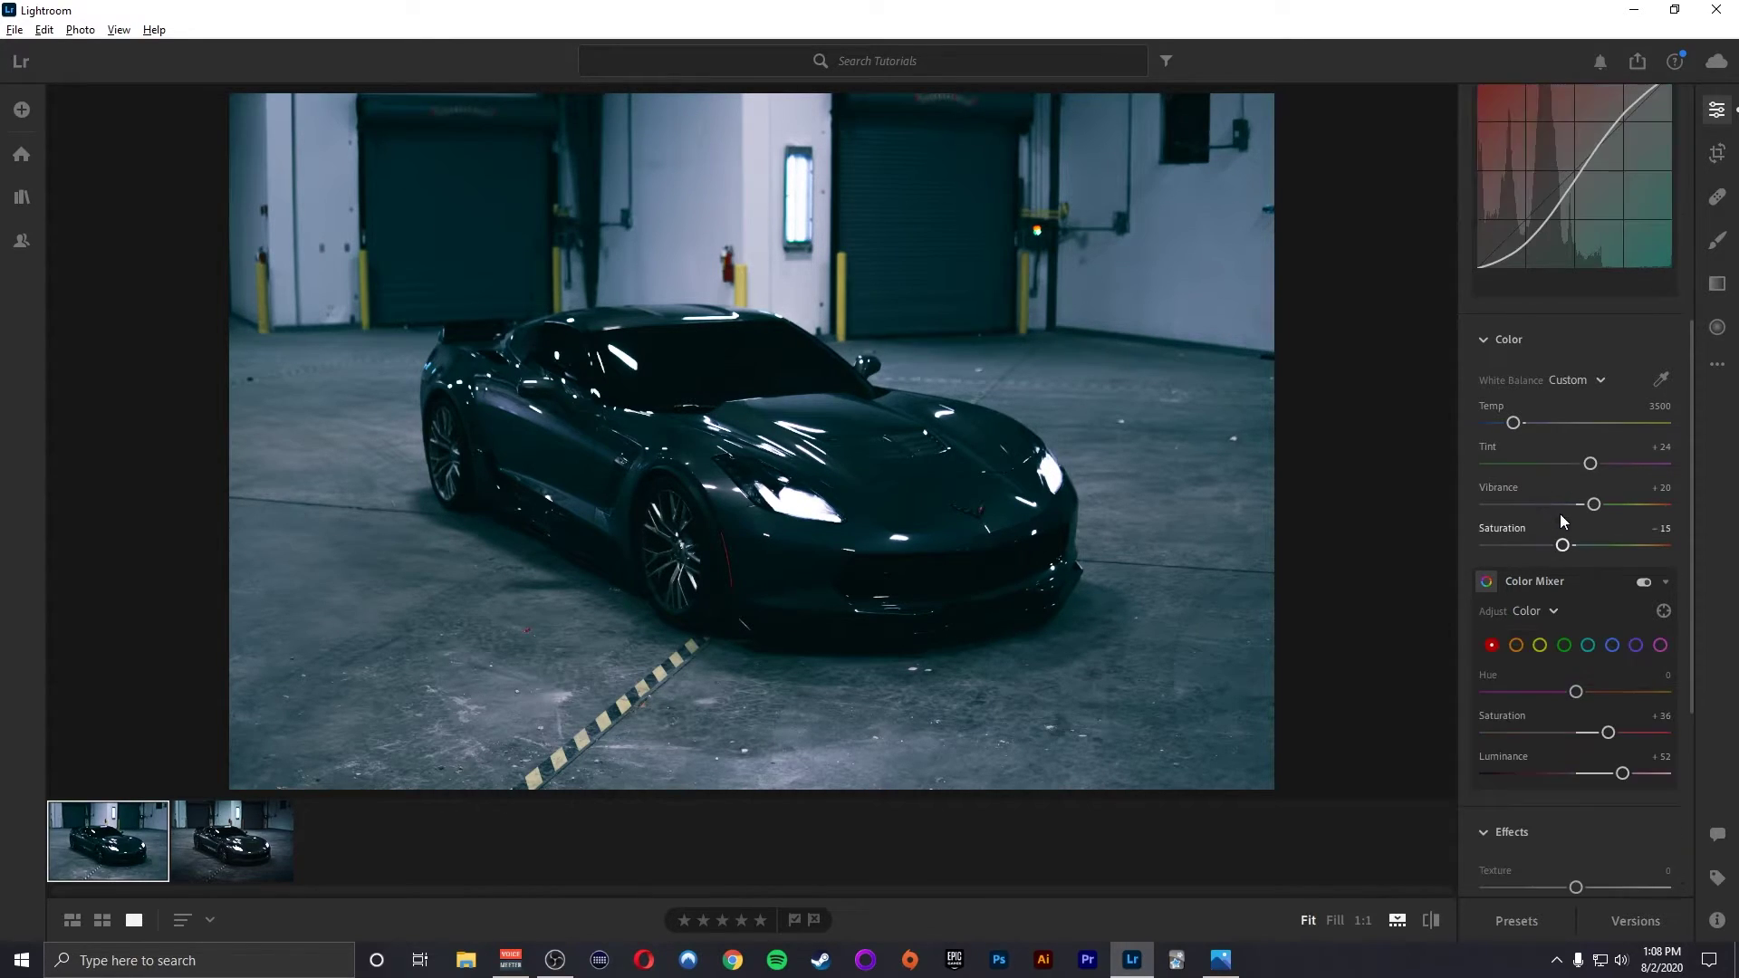
pyautogui.click(1538, 598)
pyautogui.click(1546, 667)
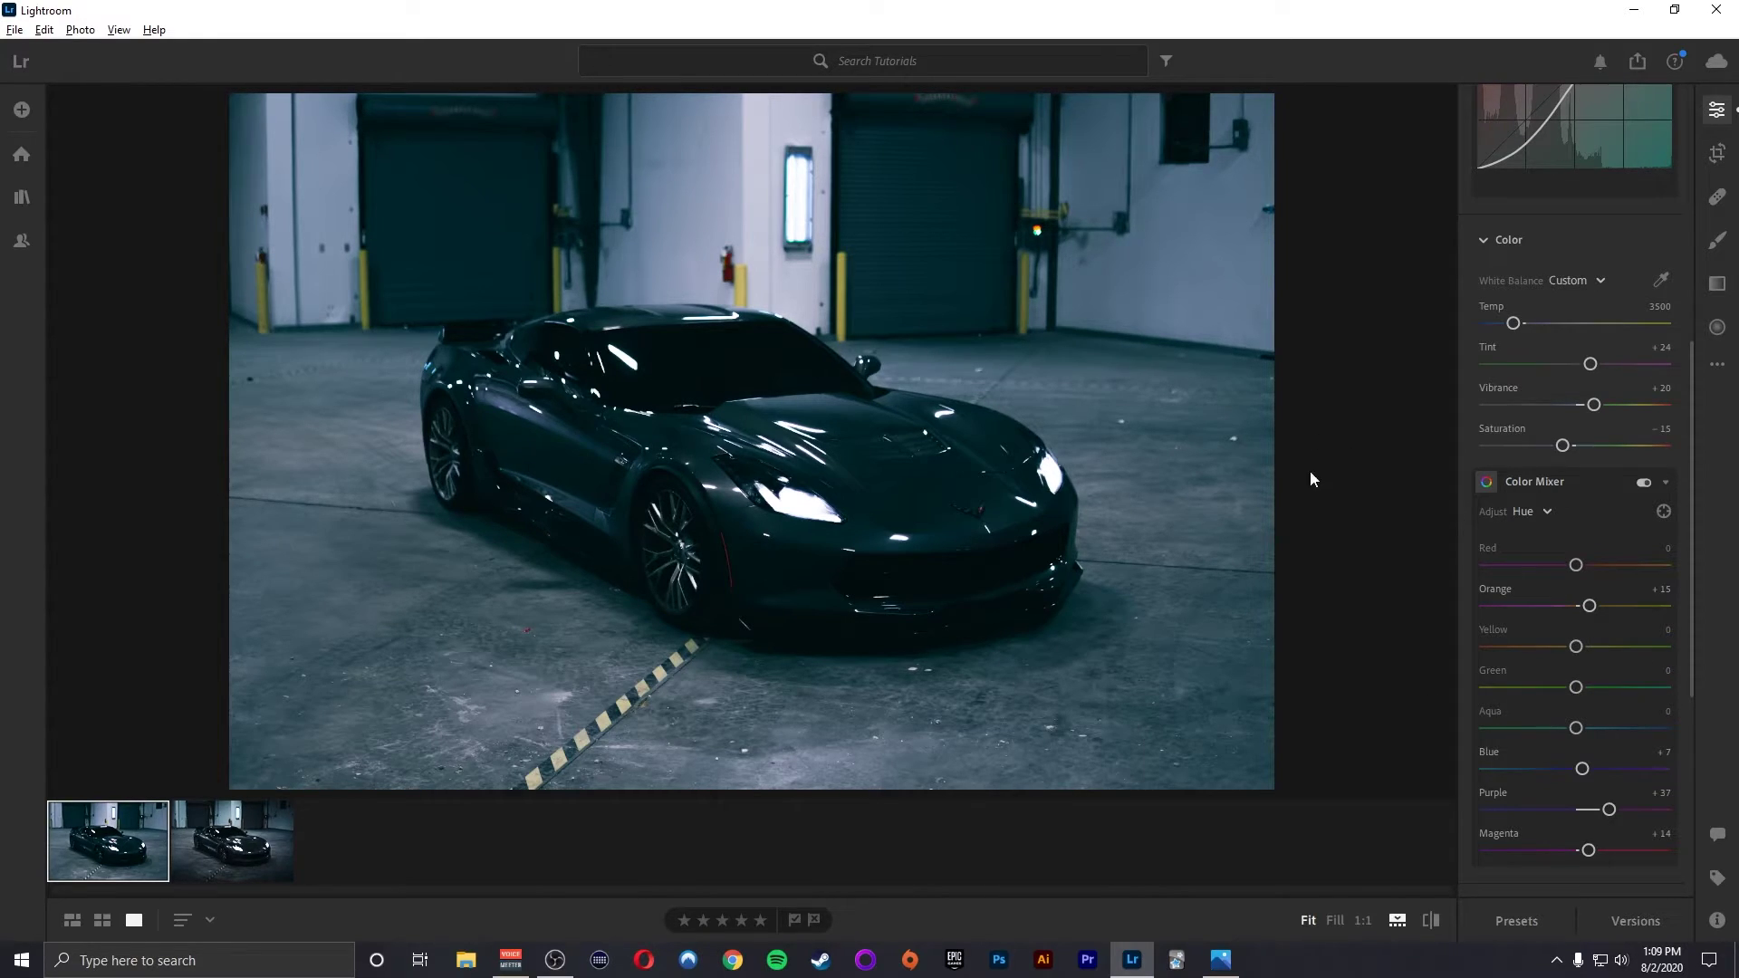
pyautogui.moveTo(1688, 591); pyautogui.dragTo(1709, 770)
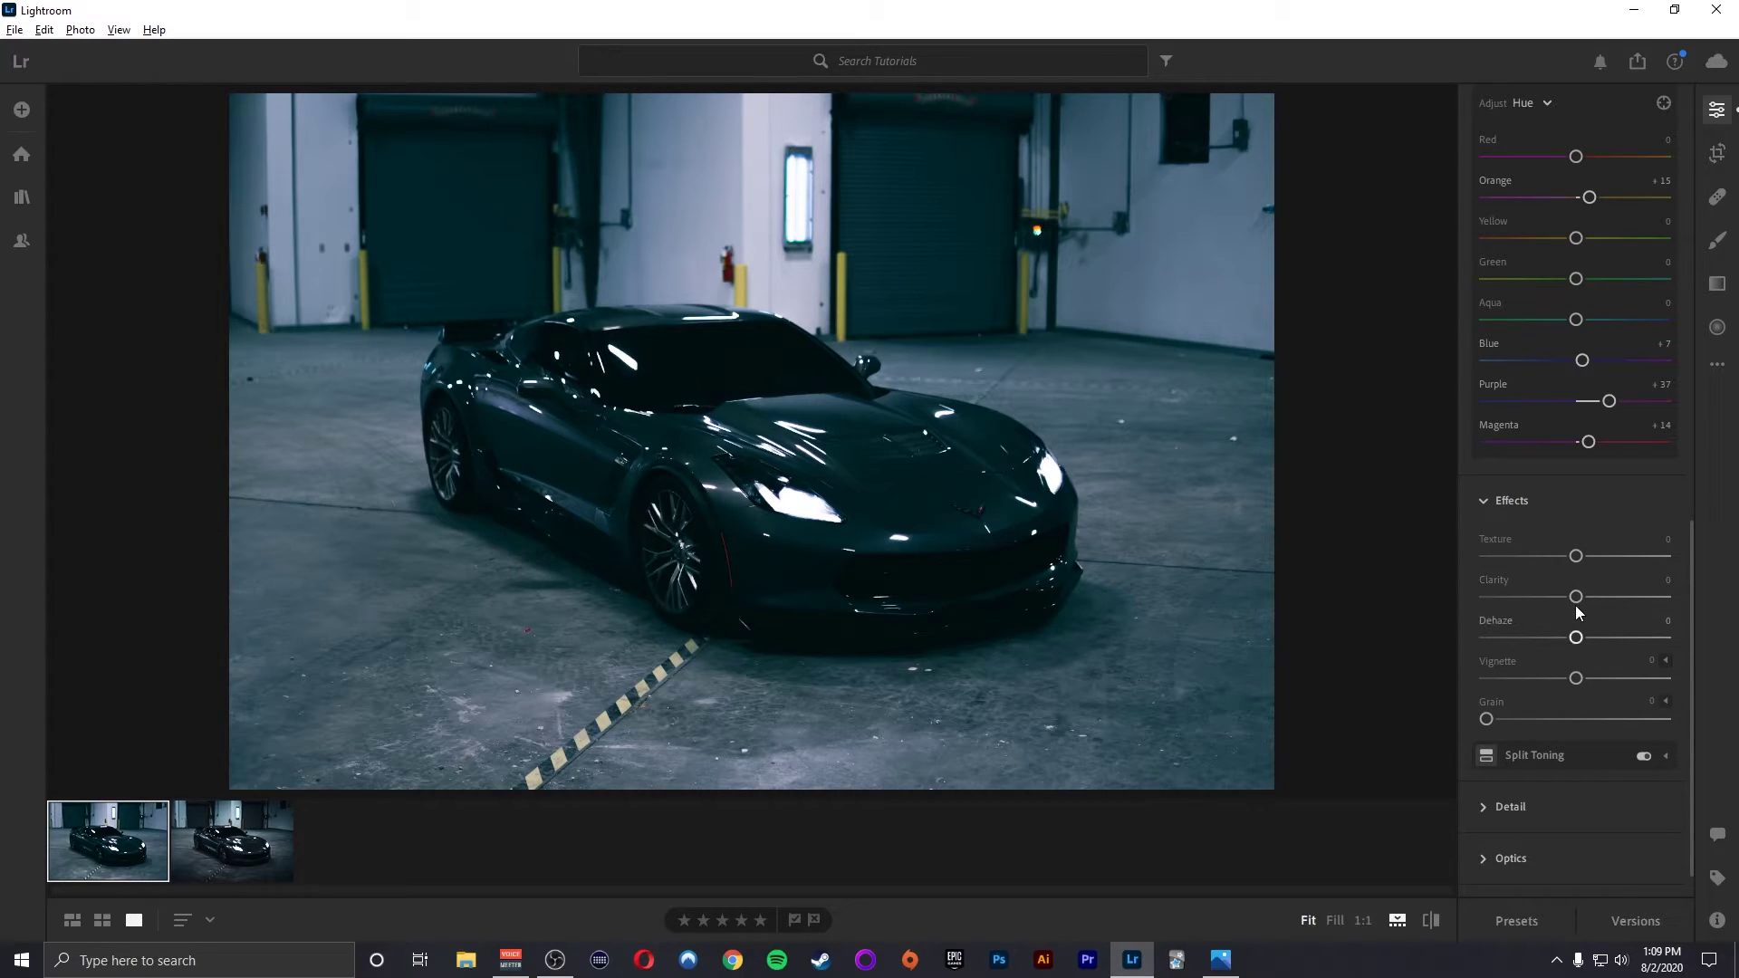
# Set Clarity +20, Texture +35 and Vignette -12 in the Effects panel
pyautogui.moveTo(1576, 597); pyautogui.dragTo(1736, 600)
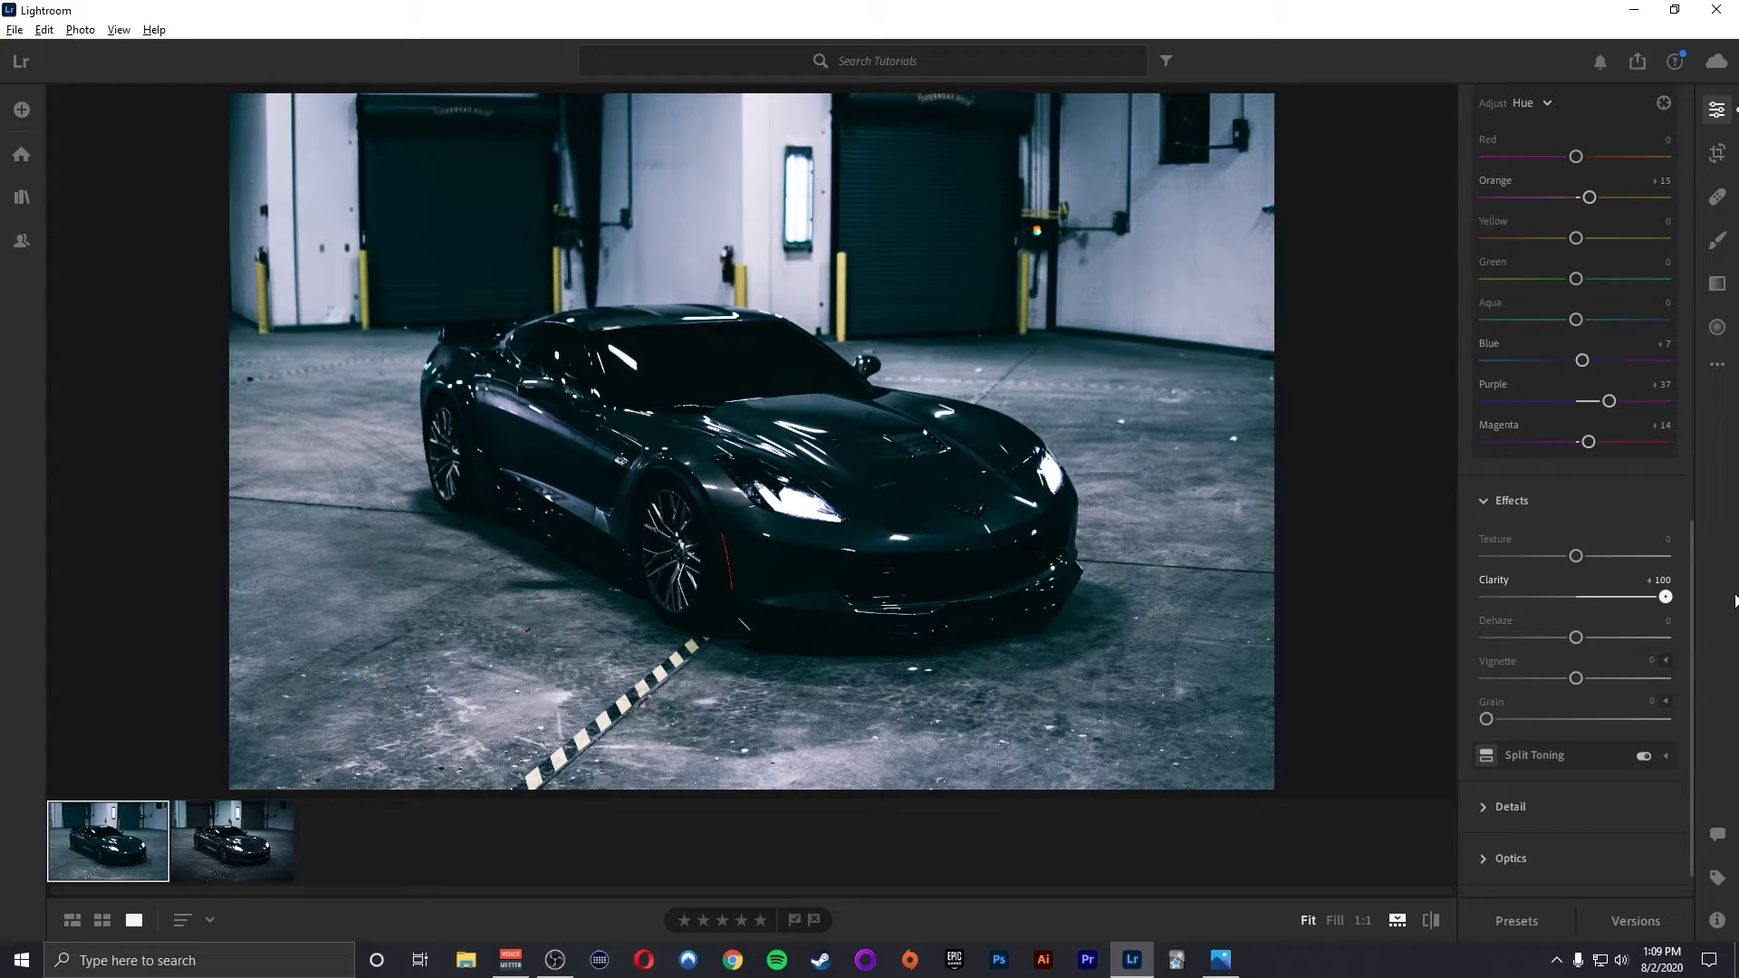
pyautogui.moveTo(1736, 600); pyautogui.dragTo(1583, 606)
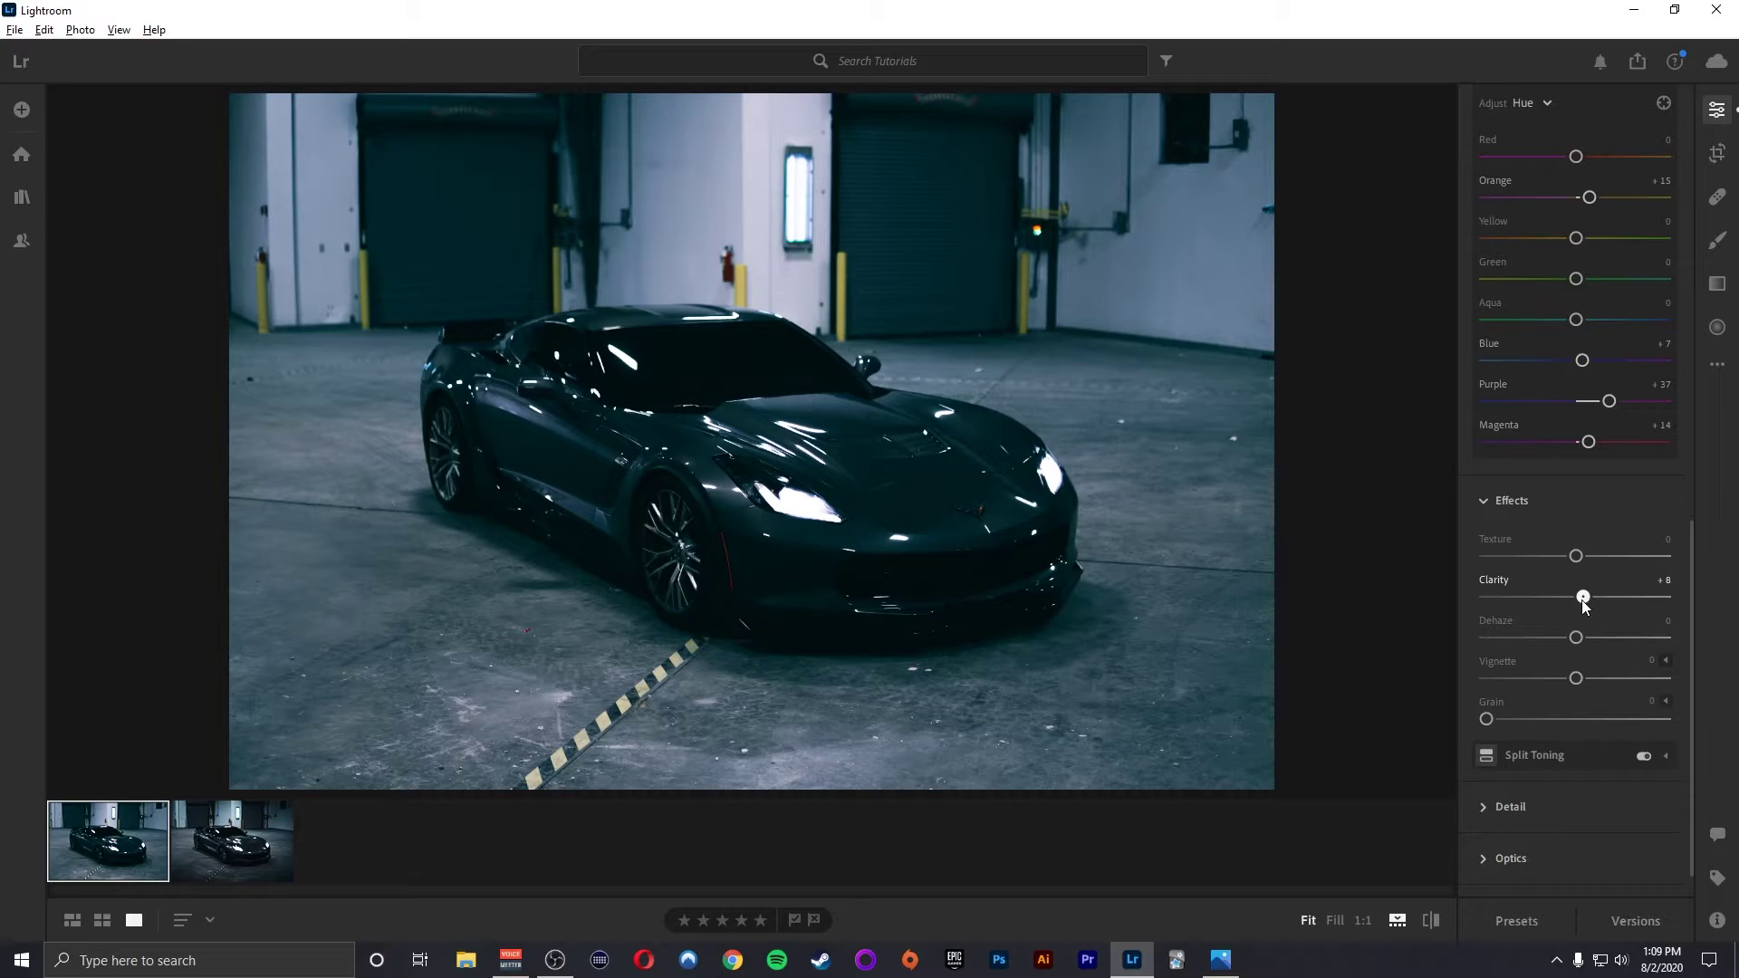
pyautogui.moveTo(1583, 606); pyautogui.dragTo(1589, 600)
pyautogui.click(1657, 581)
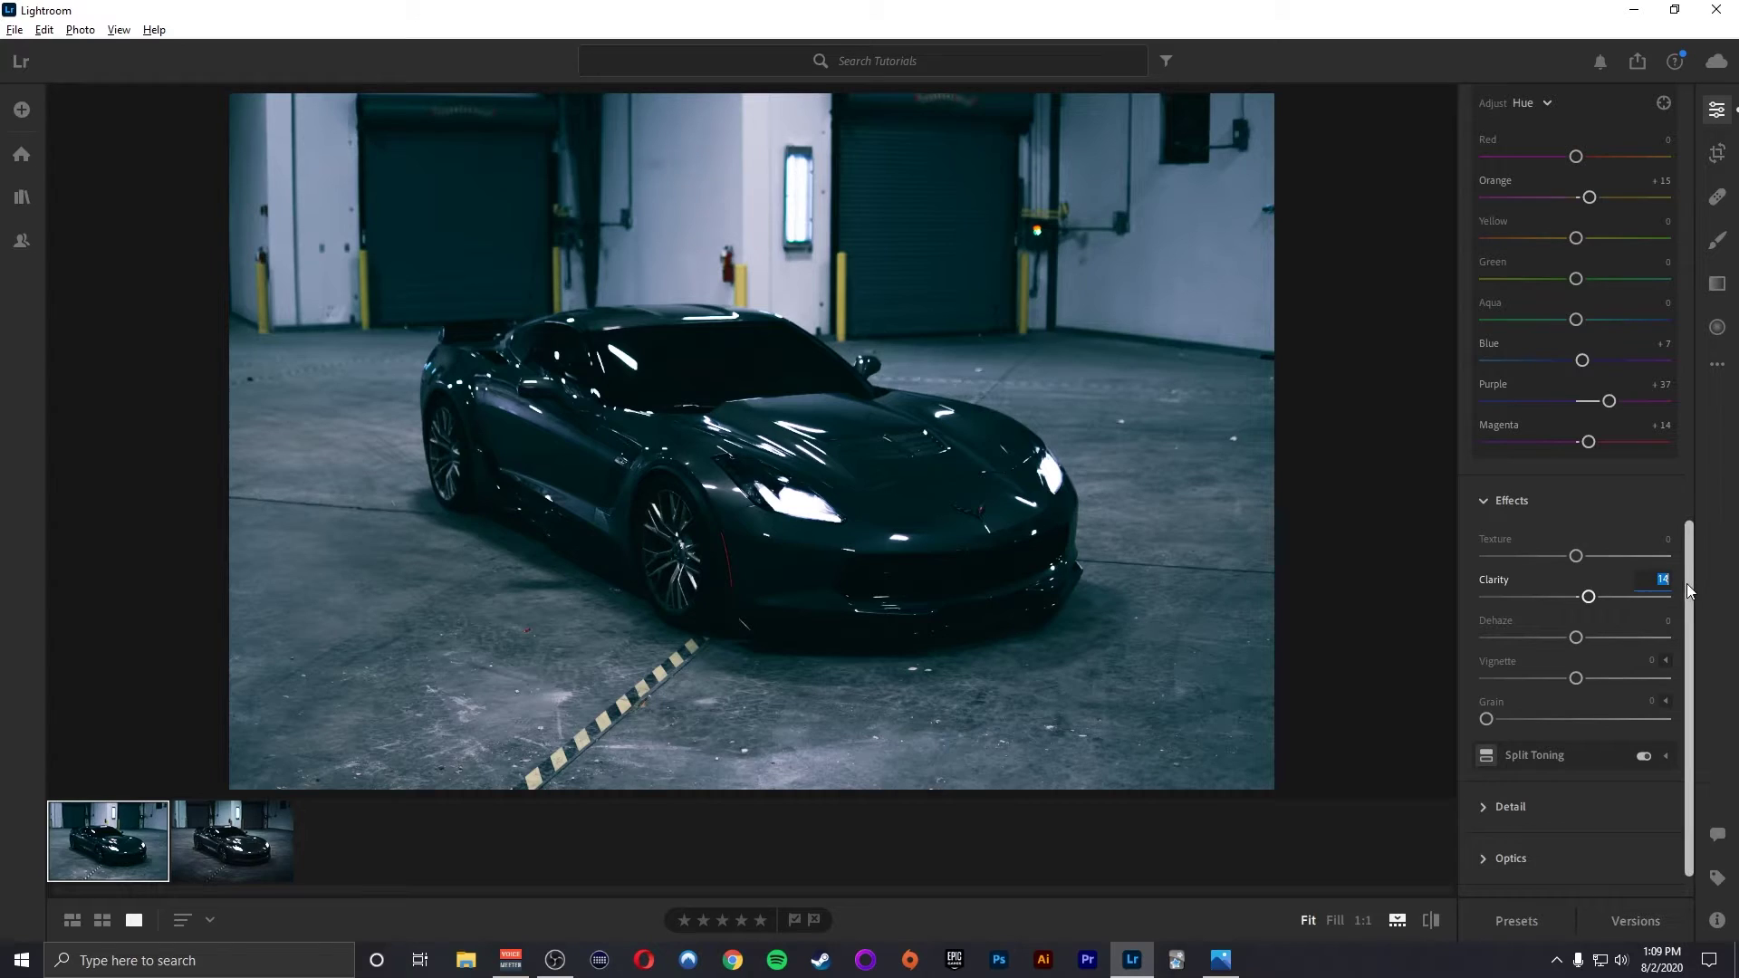
pyautogui.write('20')
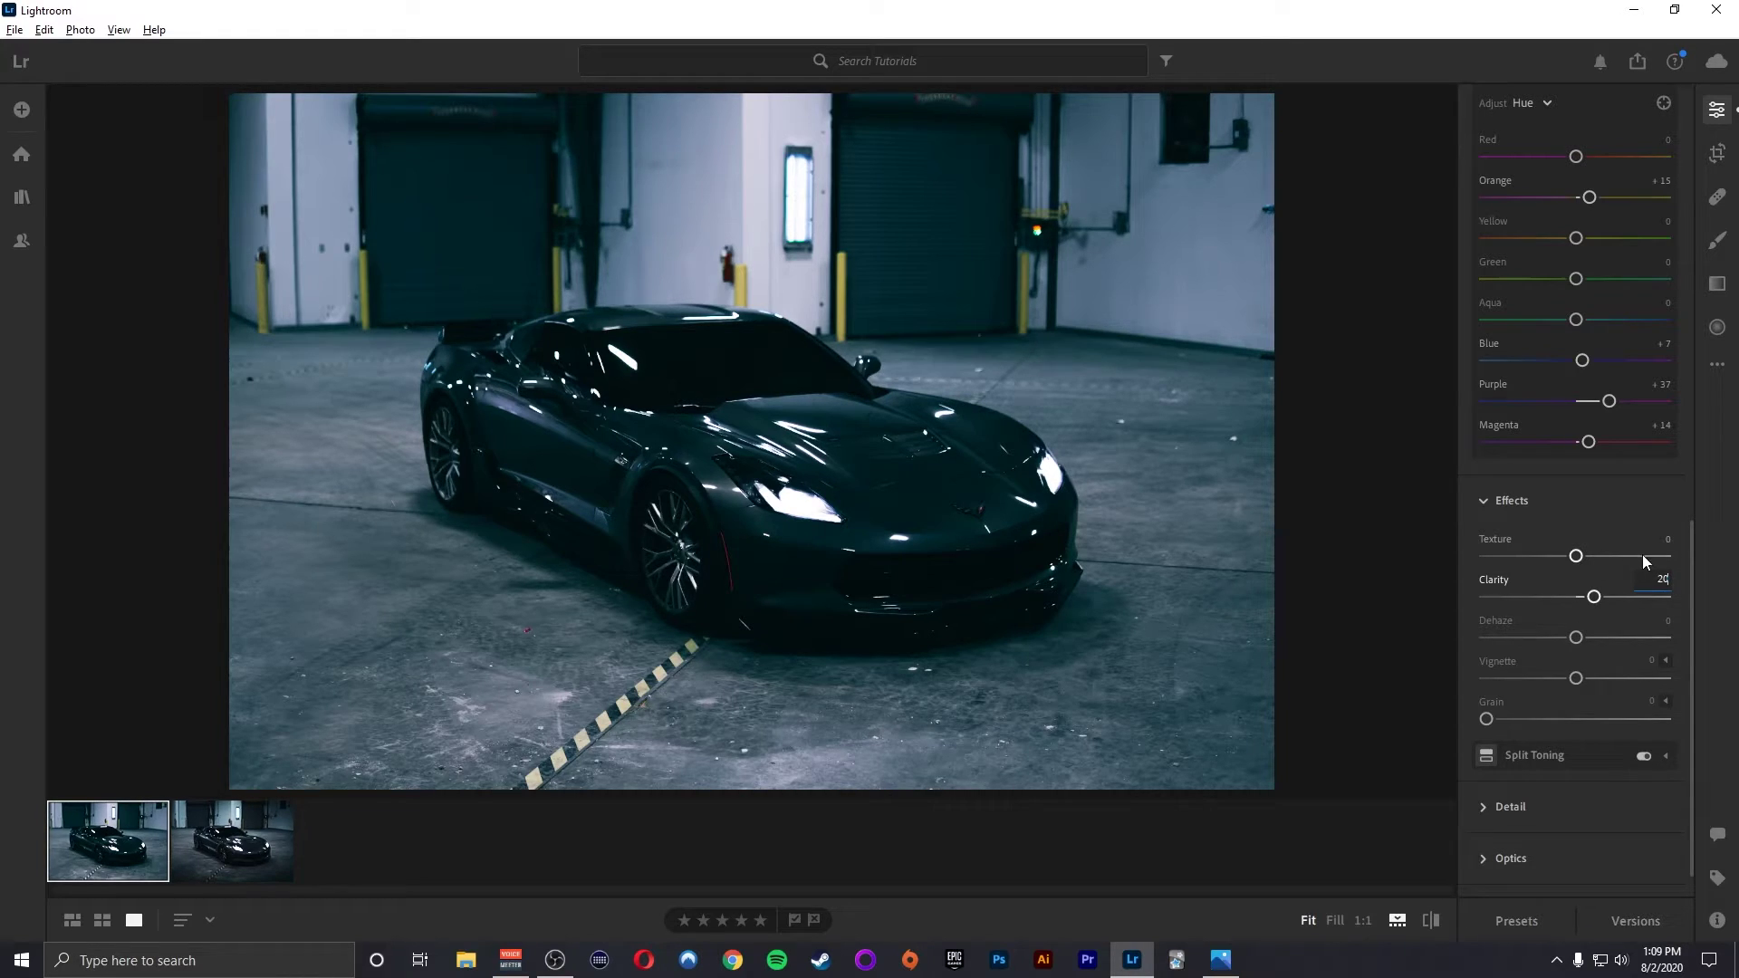
pyautogui.moveTo(1571, 552); pyautogui.dragTo(1589, 552)
pyautogui.write('35')
pyautogui.click(1652, 661)
pyautogui.write('-12')
pyautogui.press('Return')
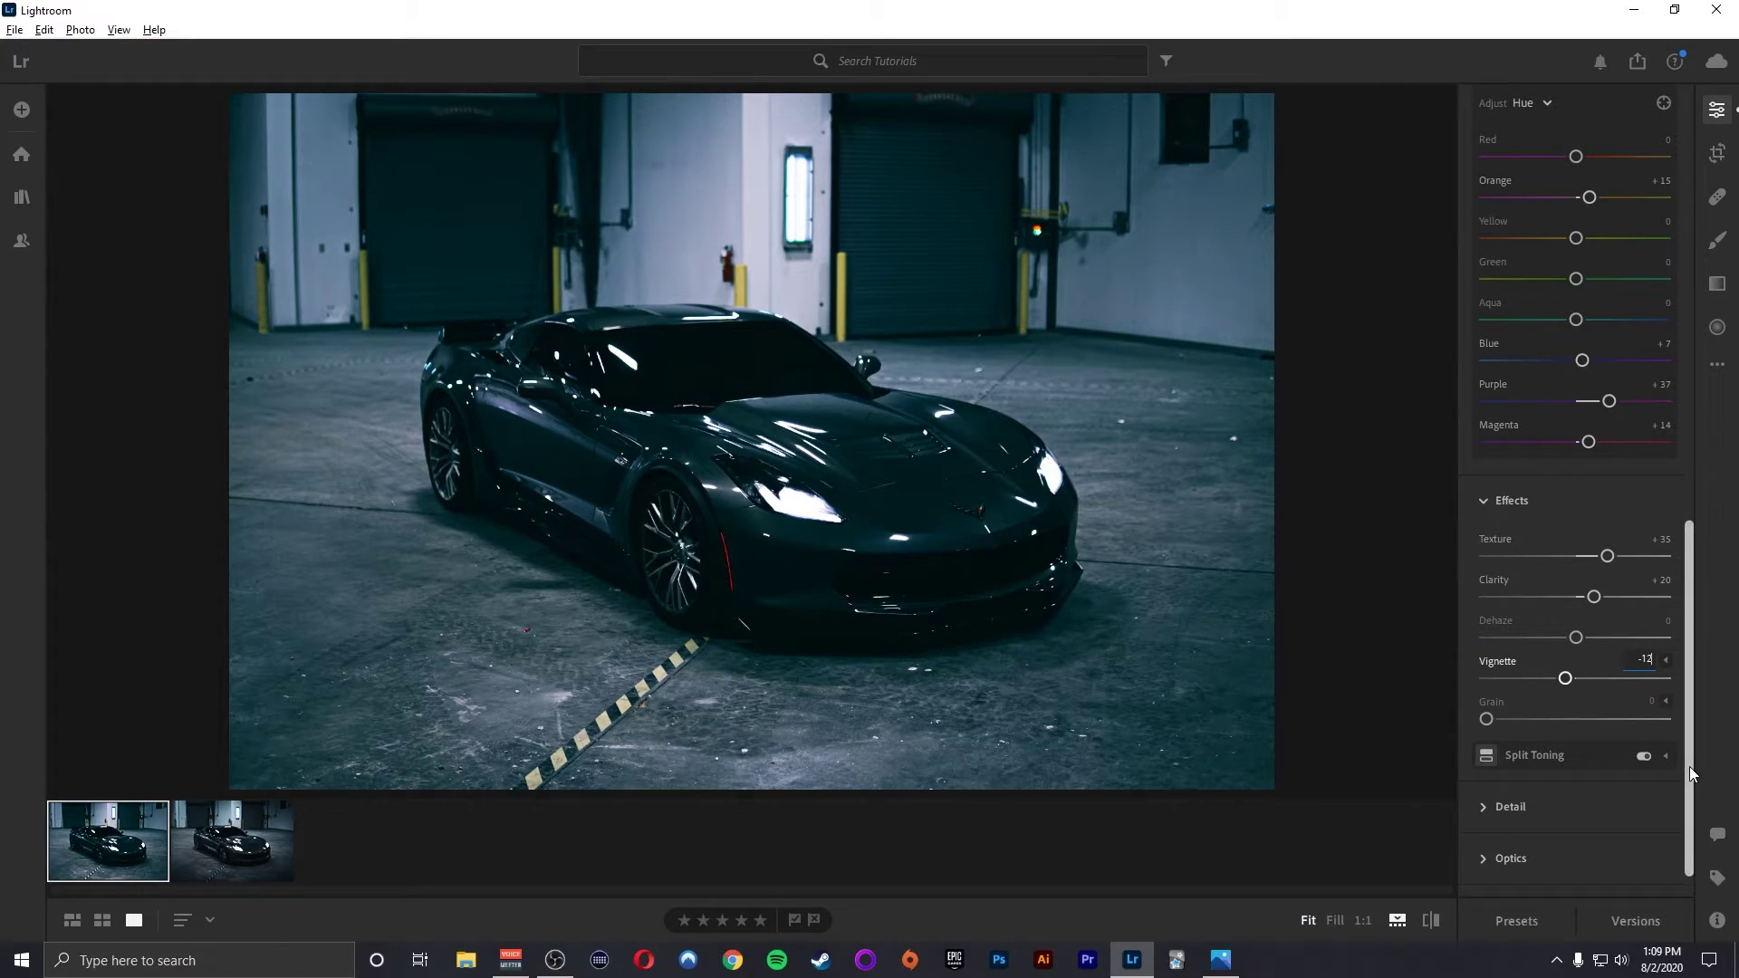
# Turn off Split Toning and collapse its settings
pyautogui.click(1645, 756)
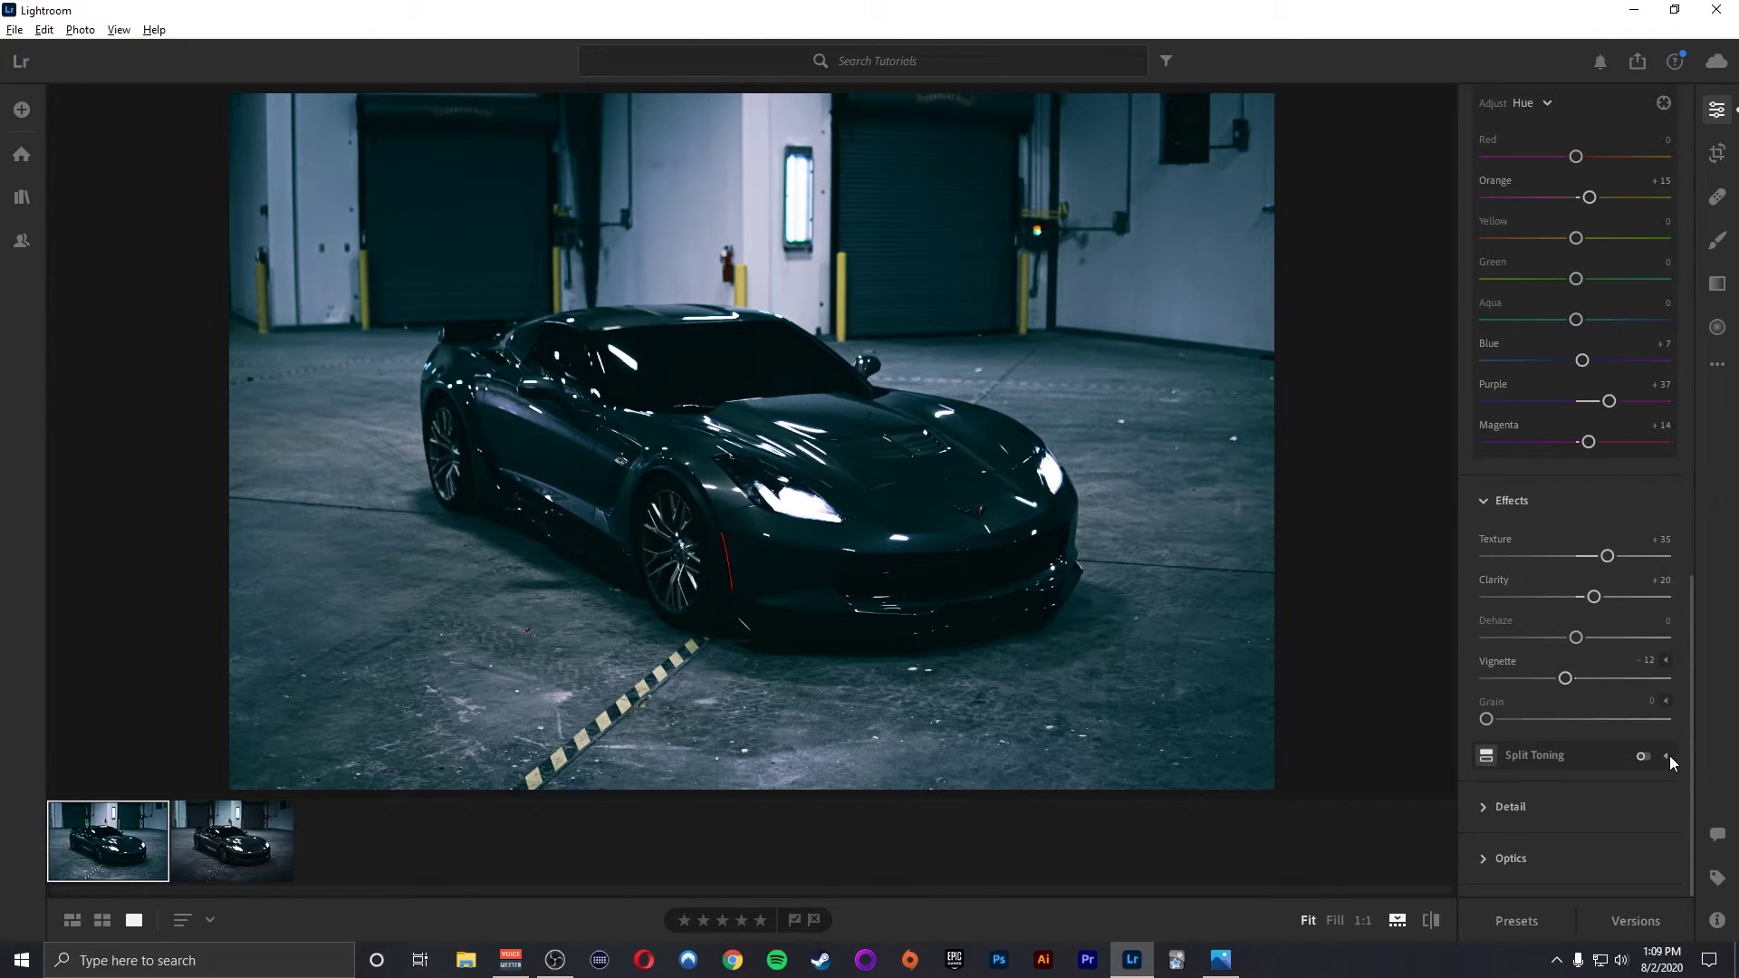
pyautogui.click(1666, 755)
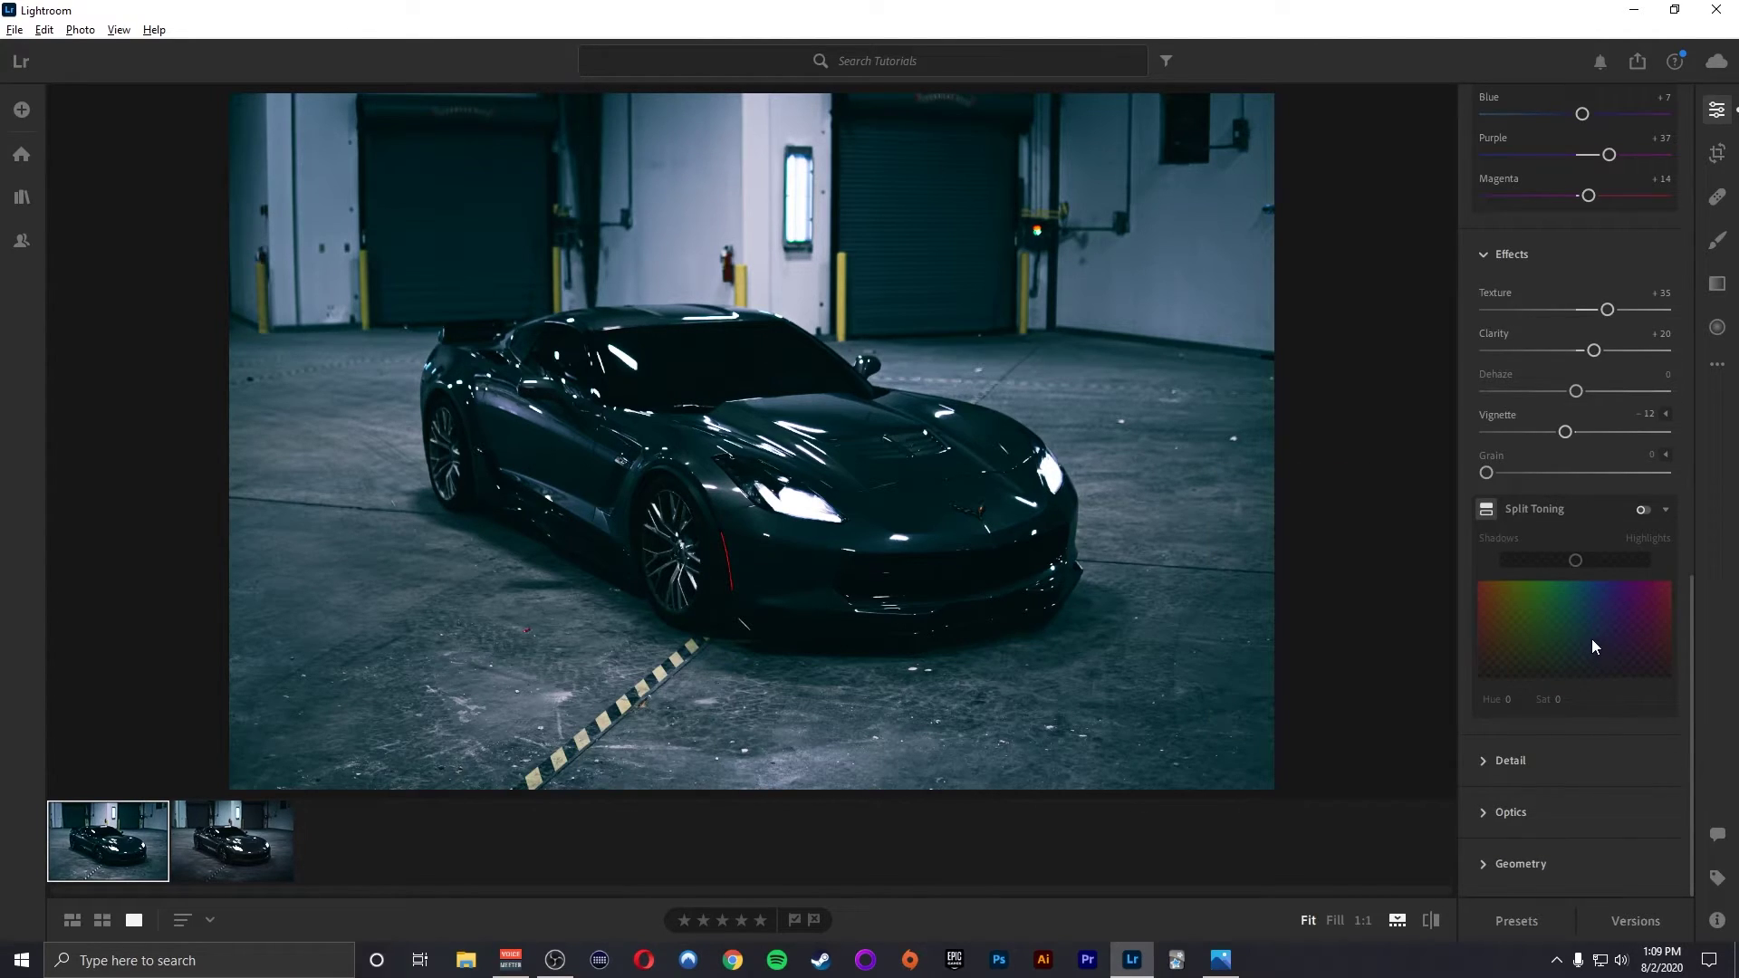
pyautogui.click(1665, 509)
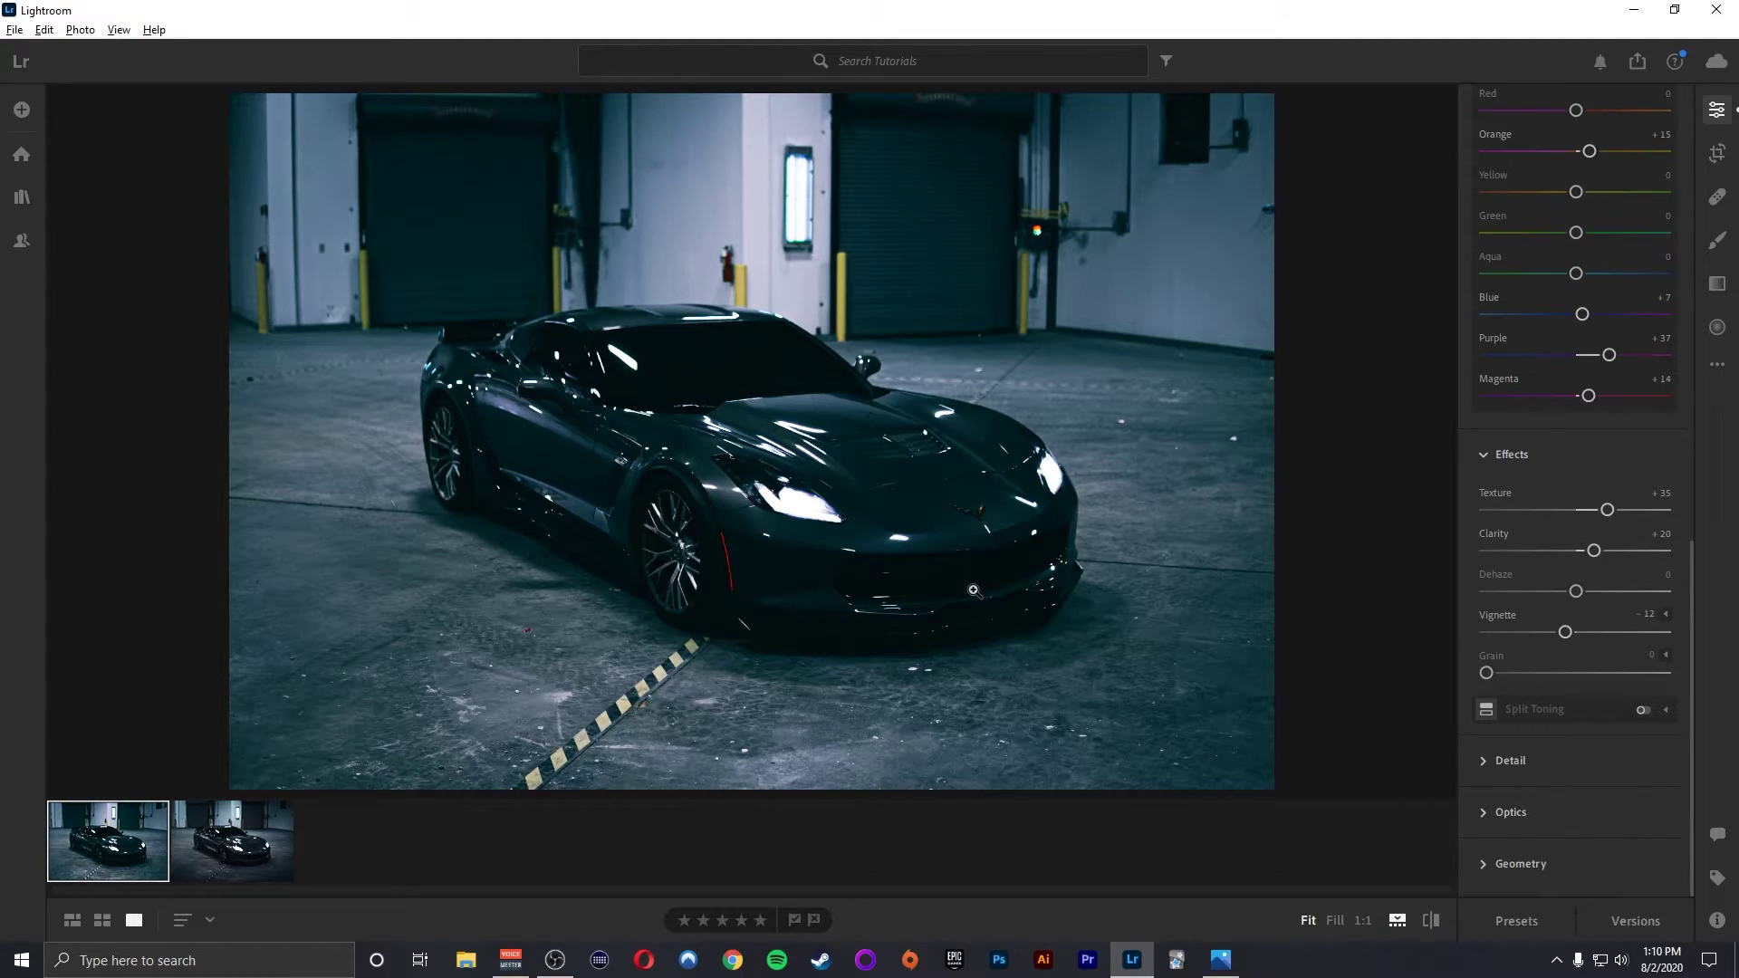
# Add luminance noise reduction of 9 and inspect the car's front at 1:1
pyautogui.click(1484, 759)
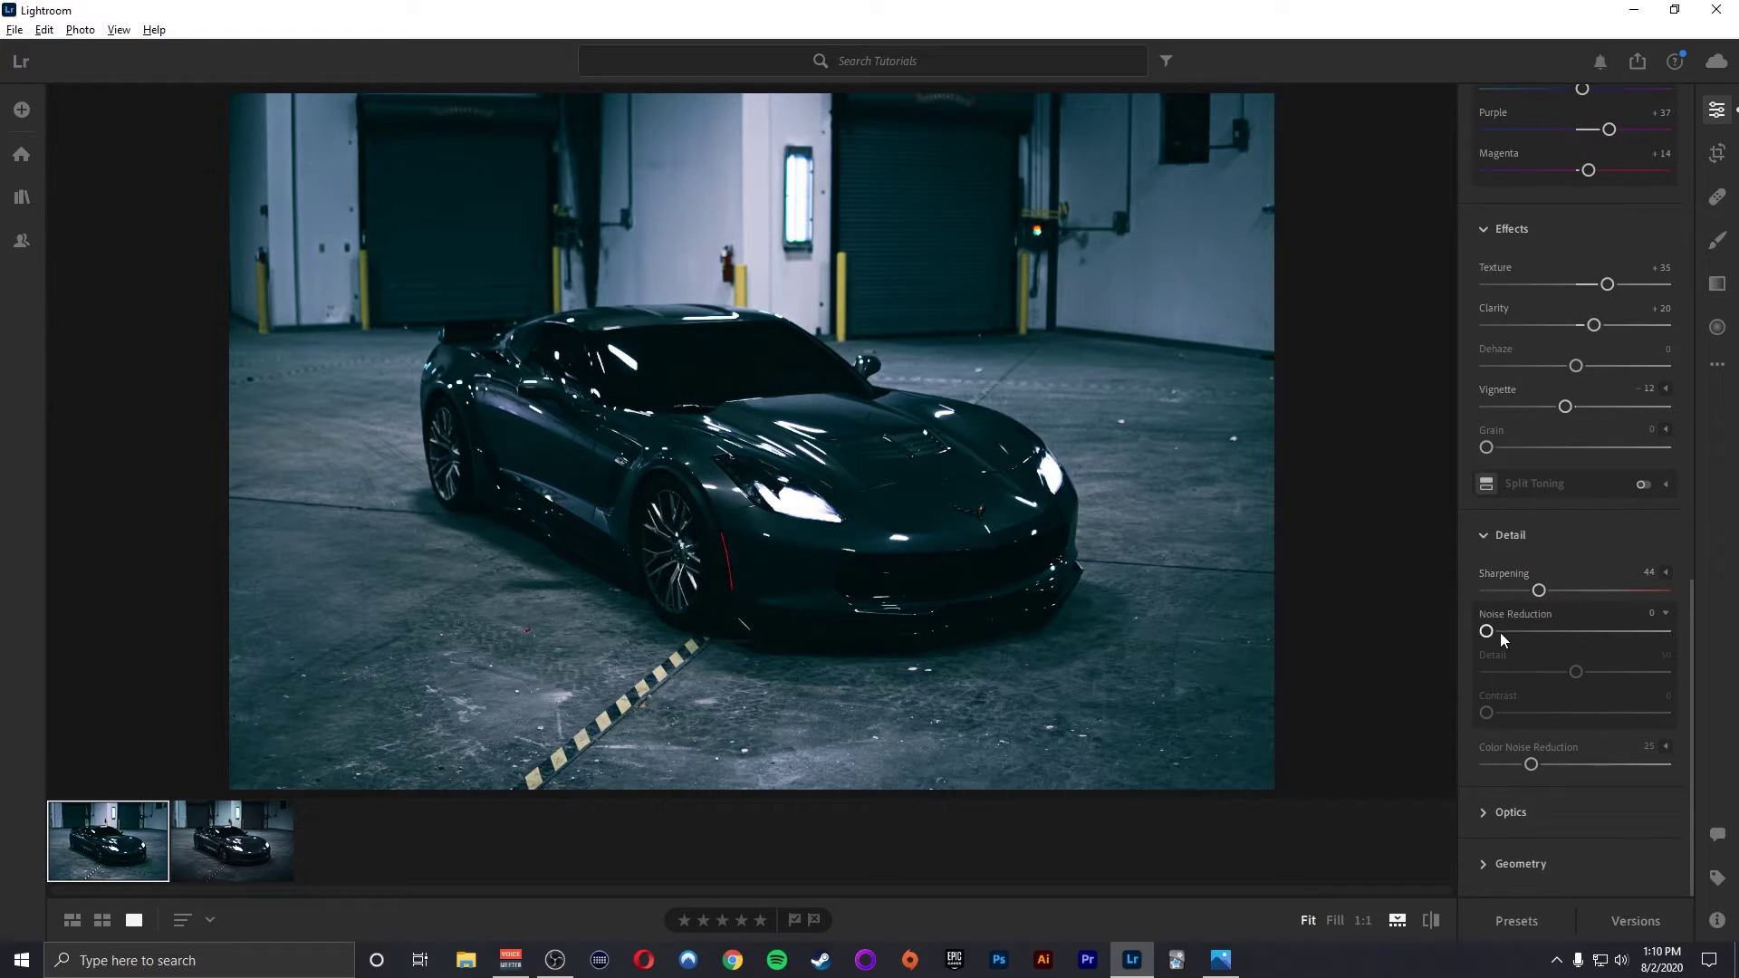
pyautogui.moveTo(1491, 632); pyautogui.dragTo(1511, 632)
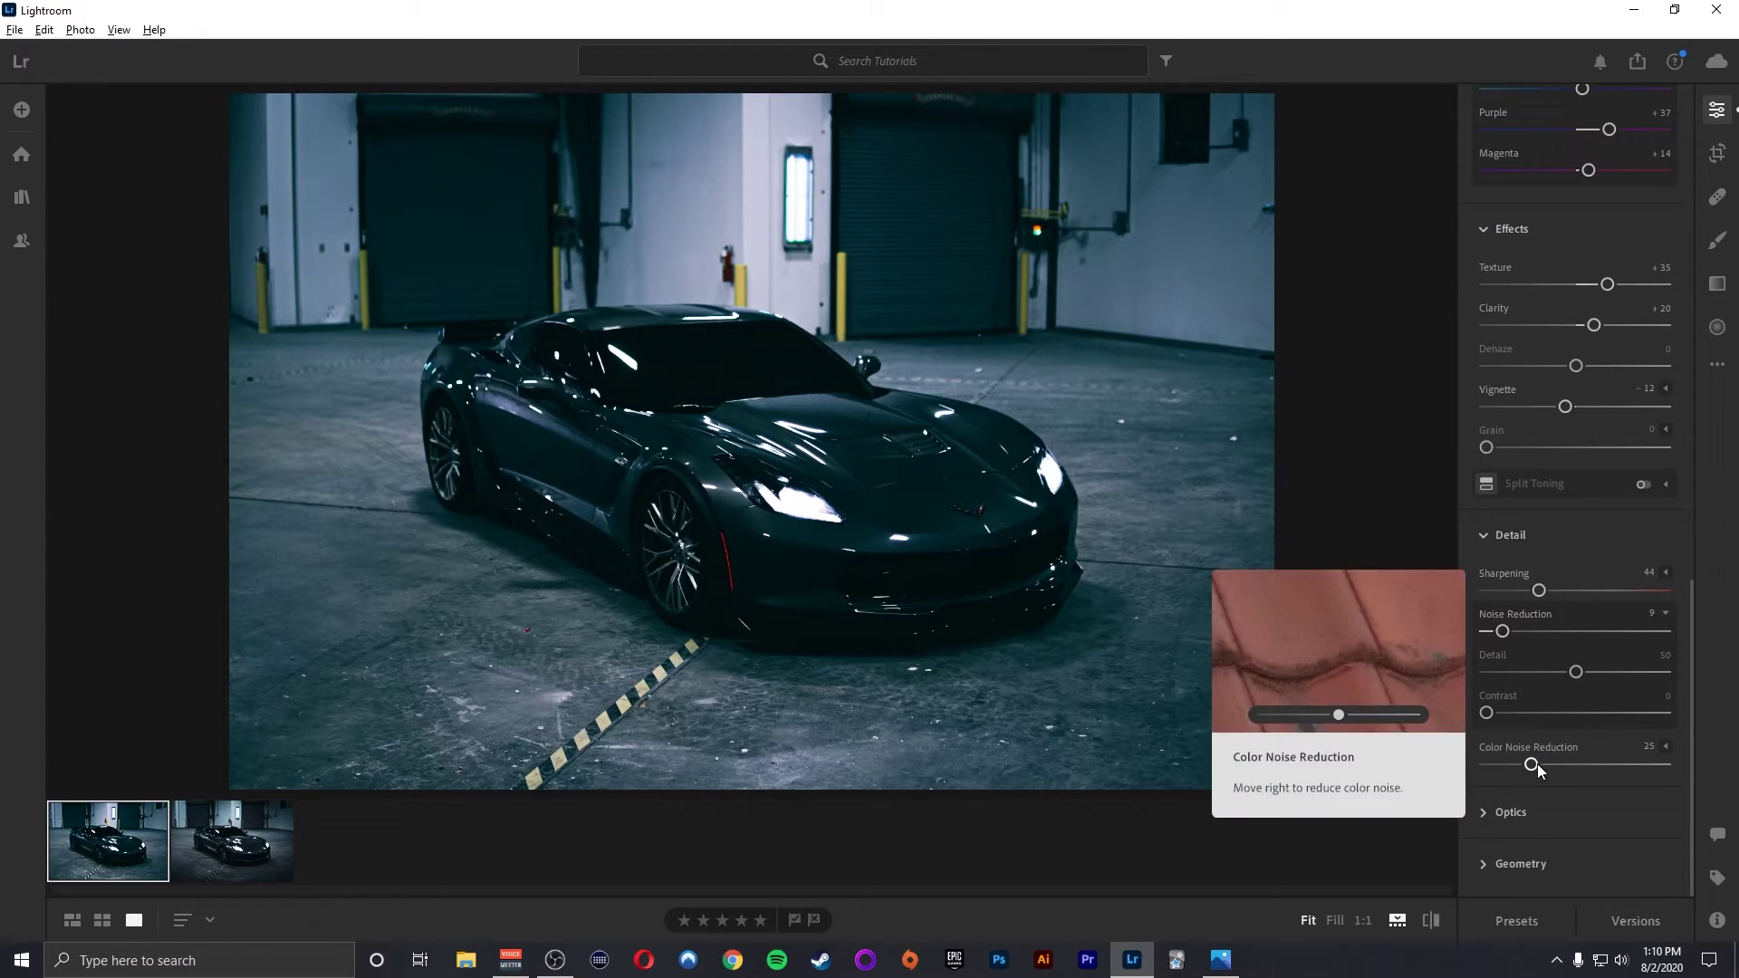
pyautogui.click(913, 526)
pyautogui.moveTo(896, 711); pyautogui.dragTo(1120, 541)
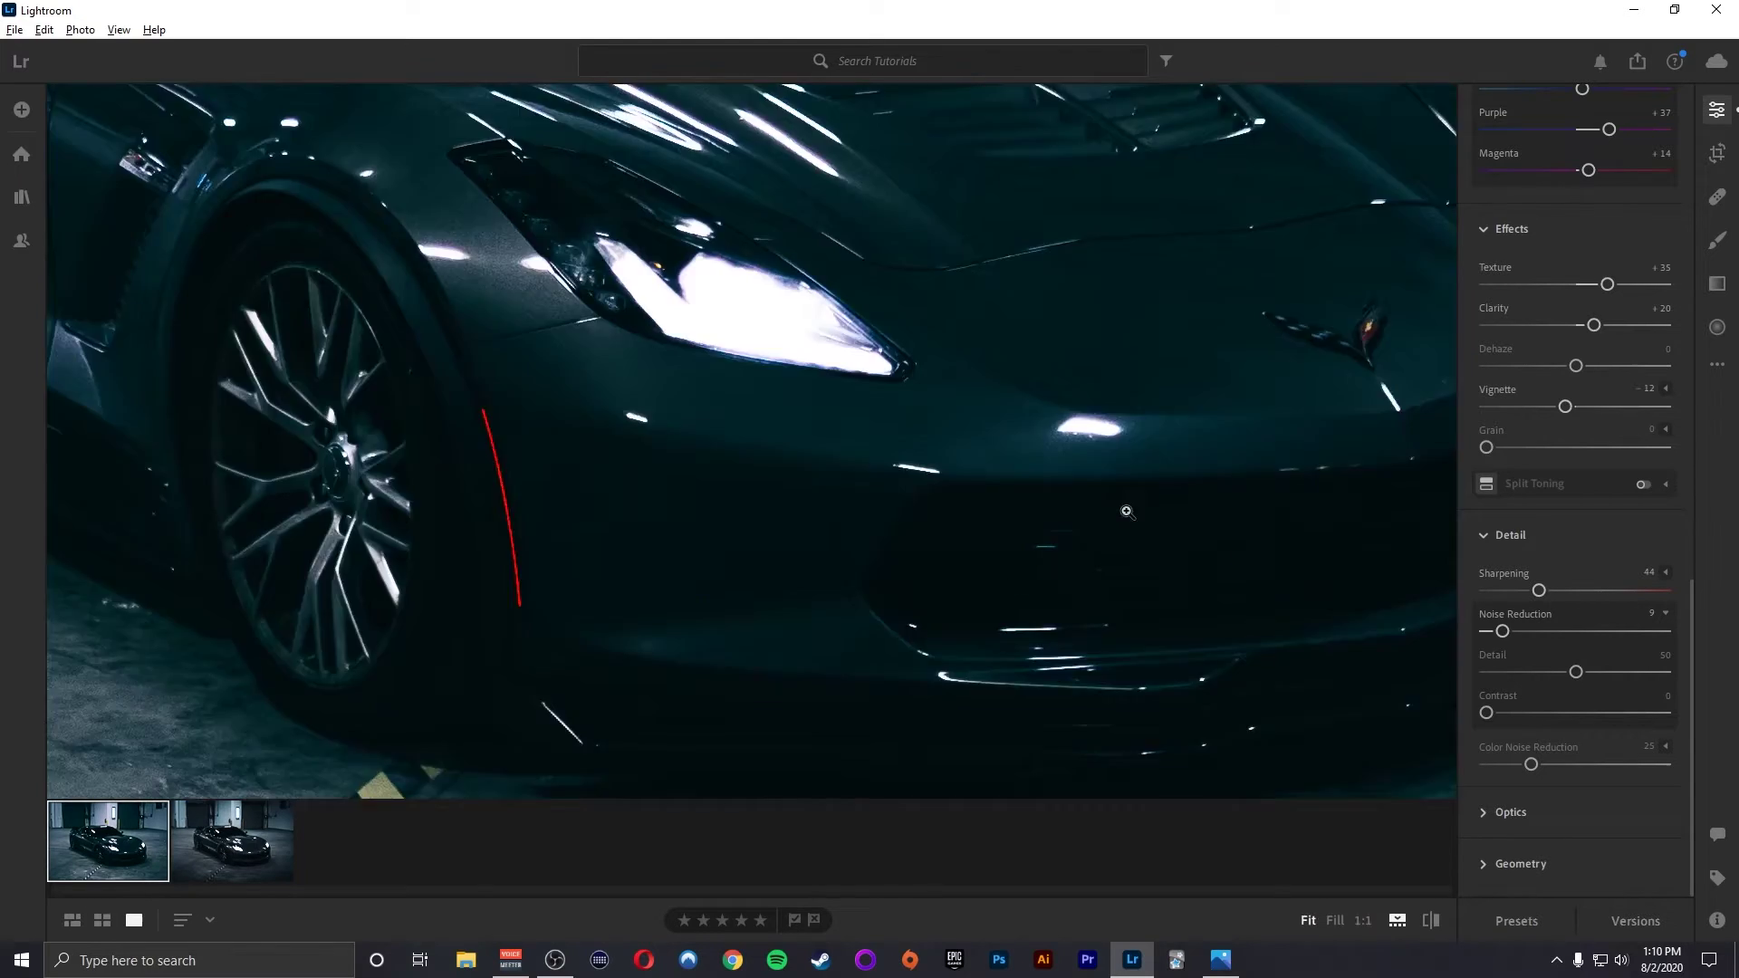
pyautogui.click(1123, 506)
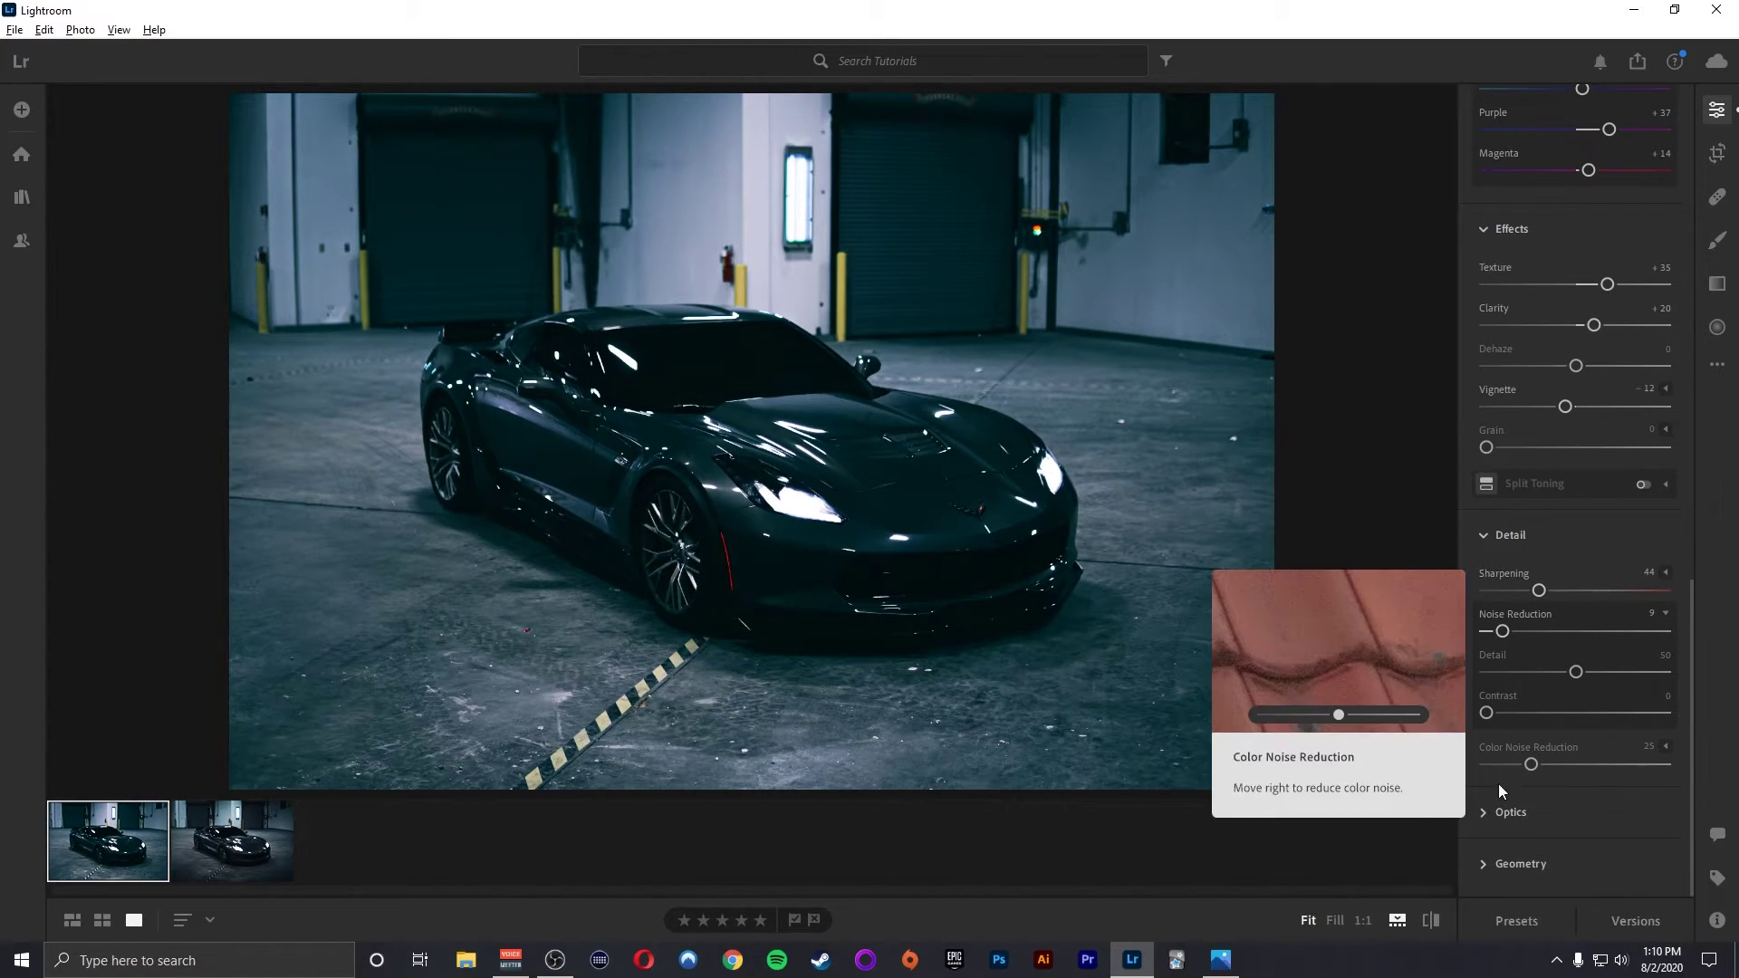
# Expand the Optics and Geometry sections and return to the top of the panel
pyautogui.click(1476, 811)
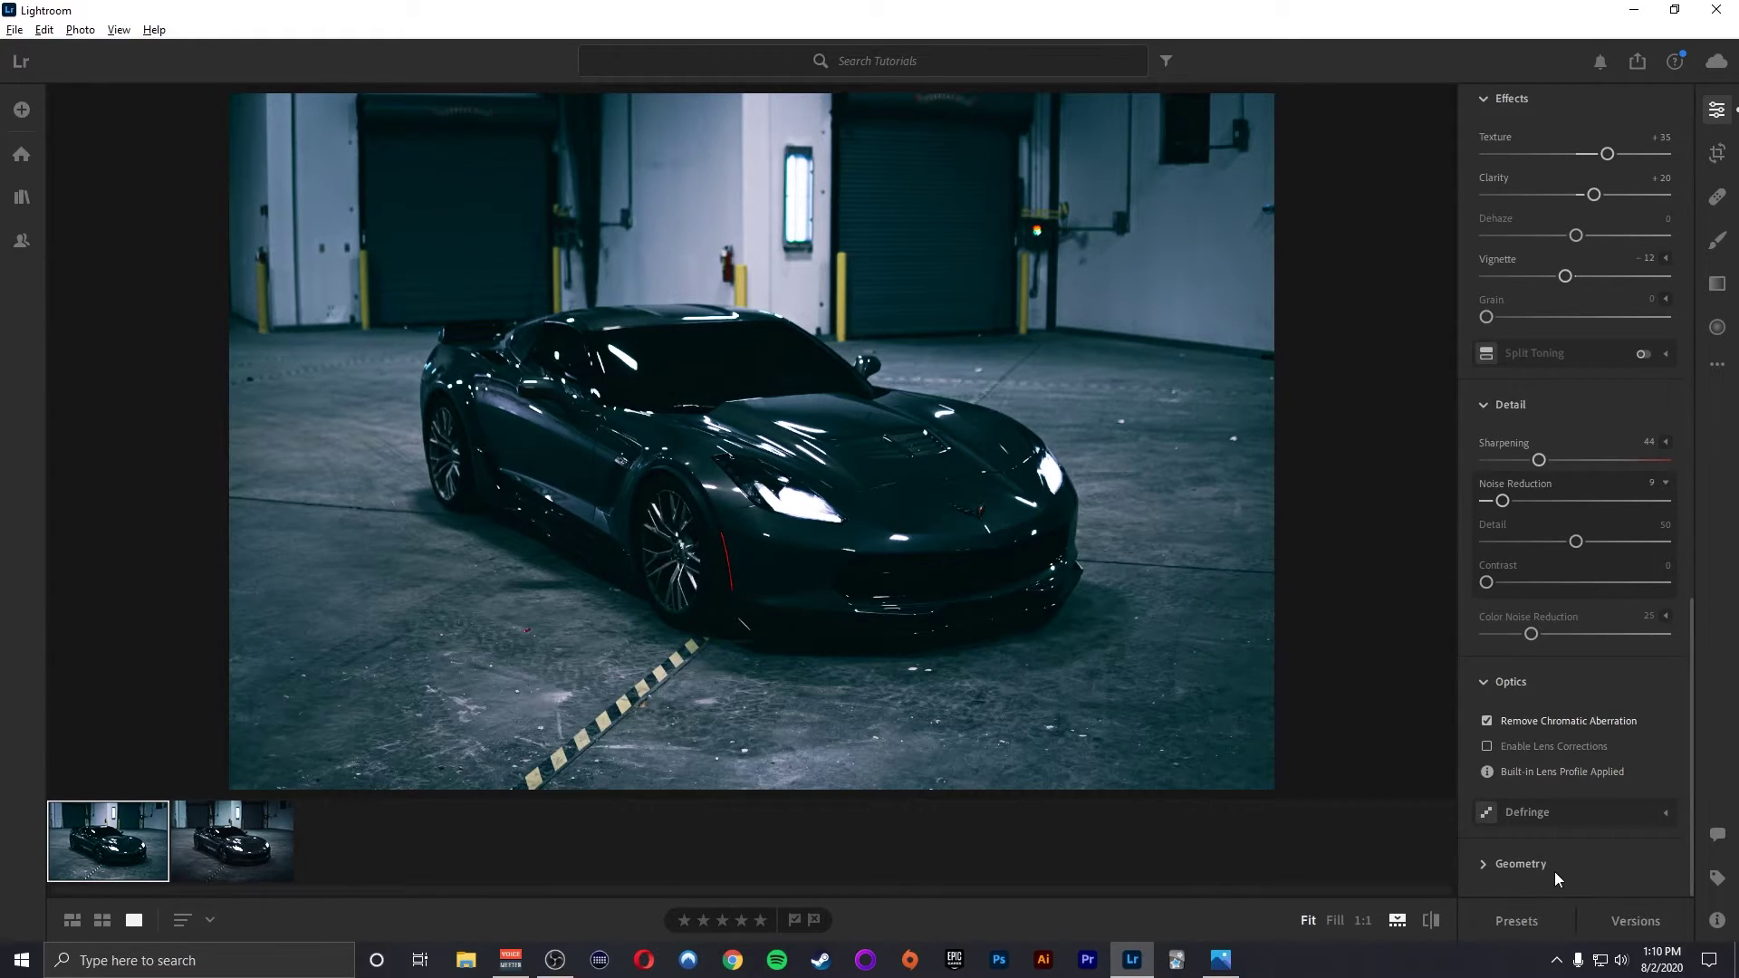
pyautogui.click(1483, 863)
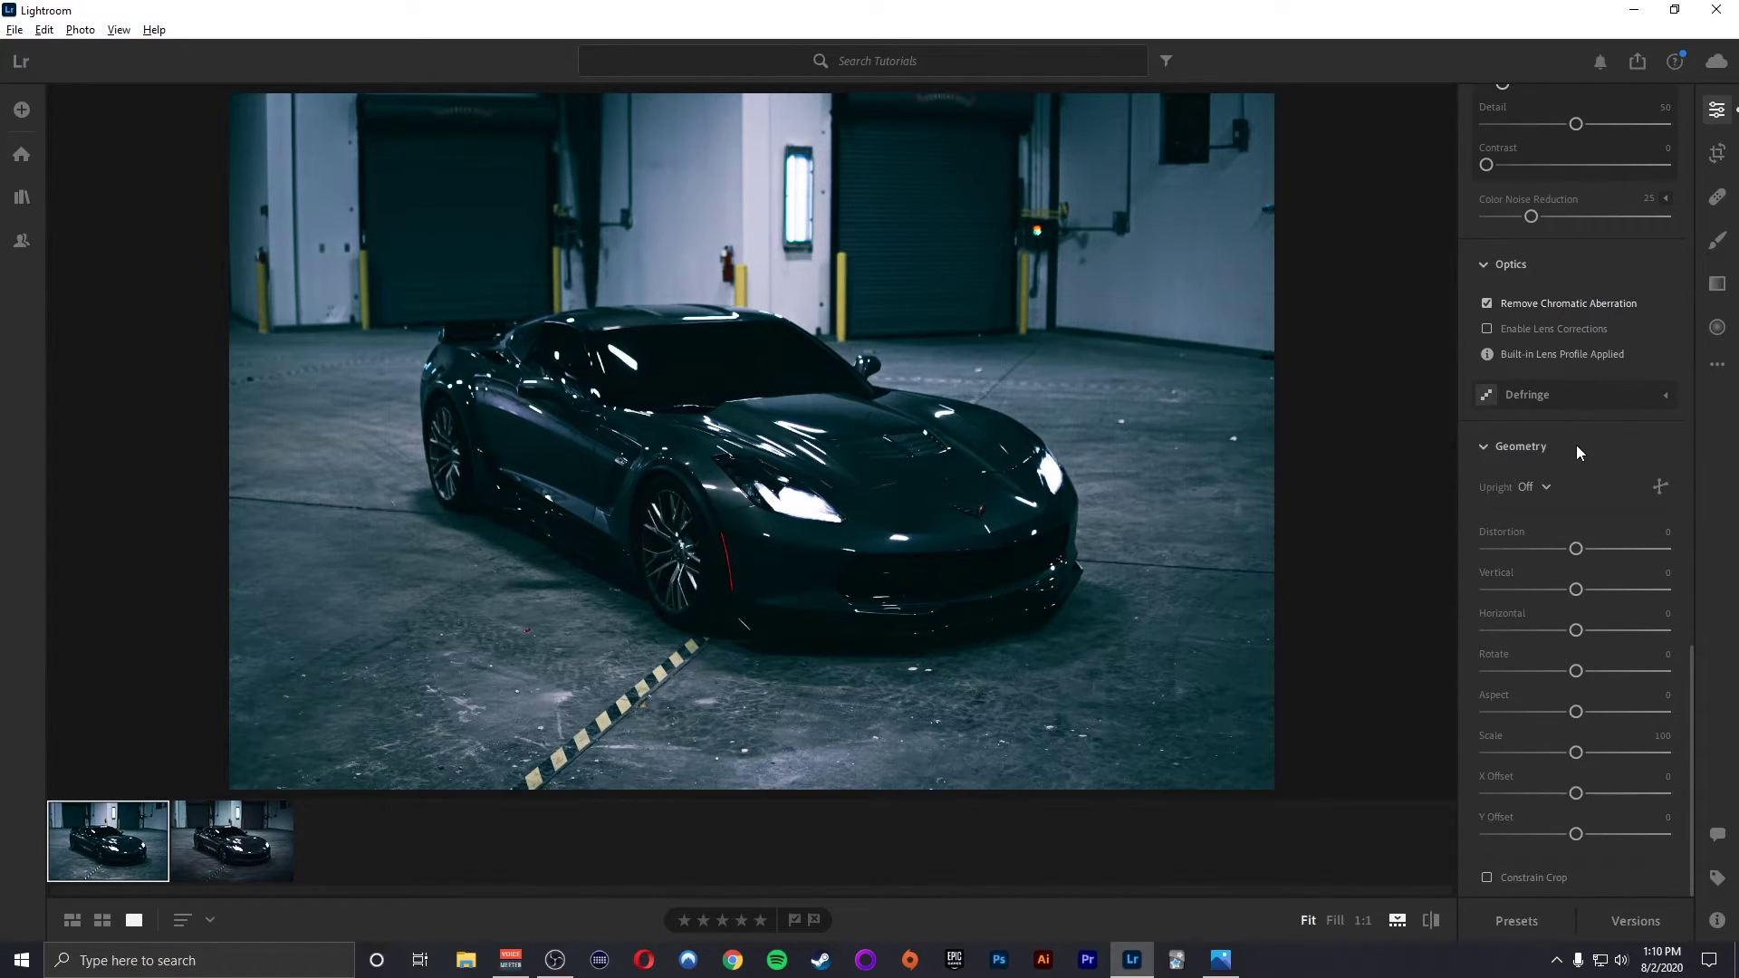
pyautogui.scroll(2, 1688, 543)
pyautogui.scroll(10, 1688, 544)
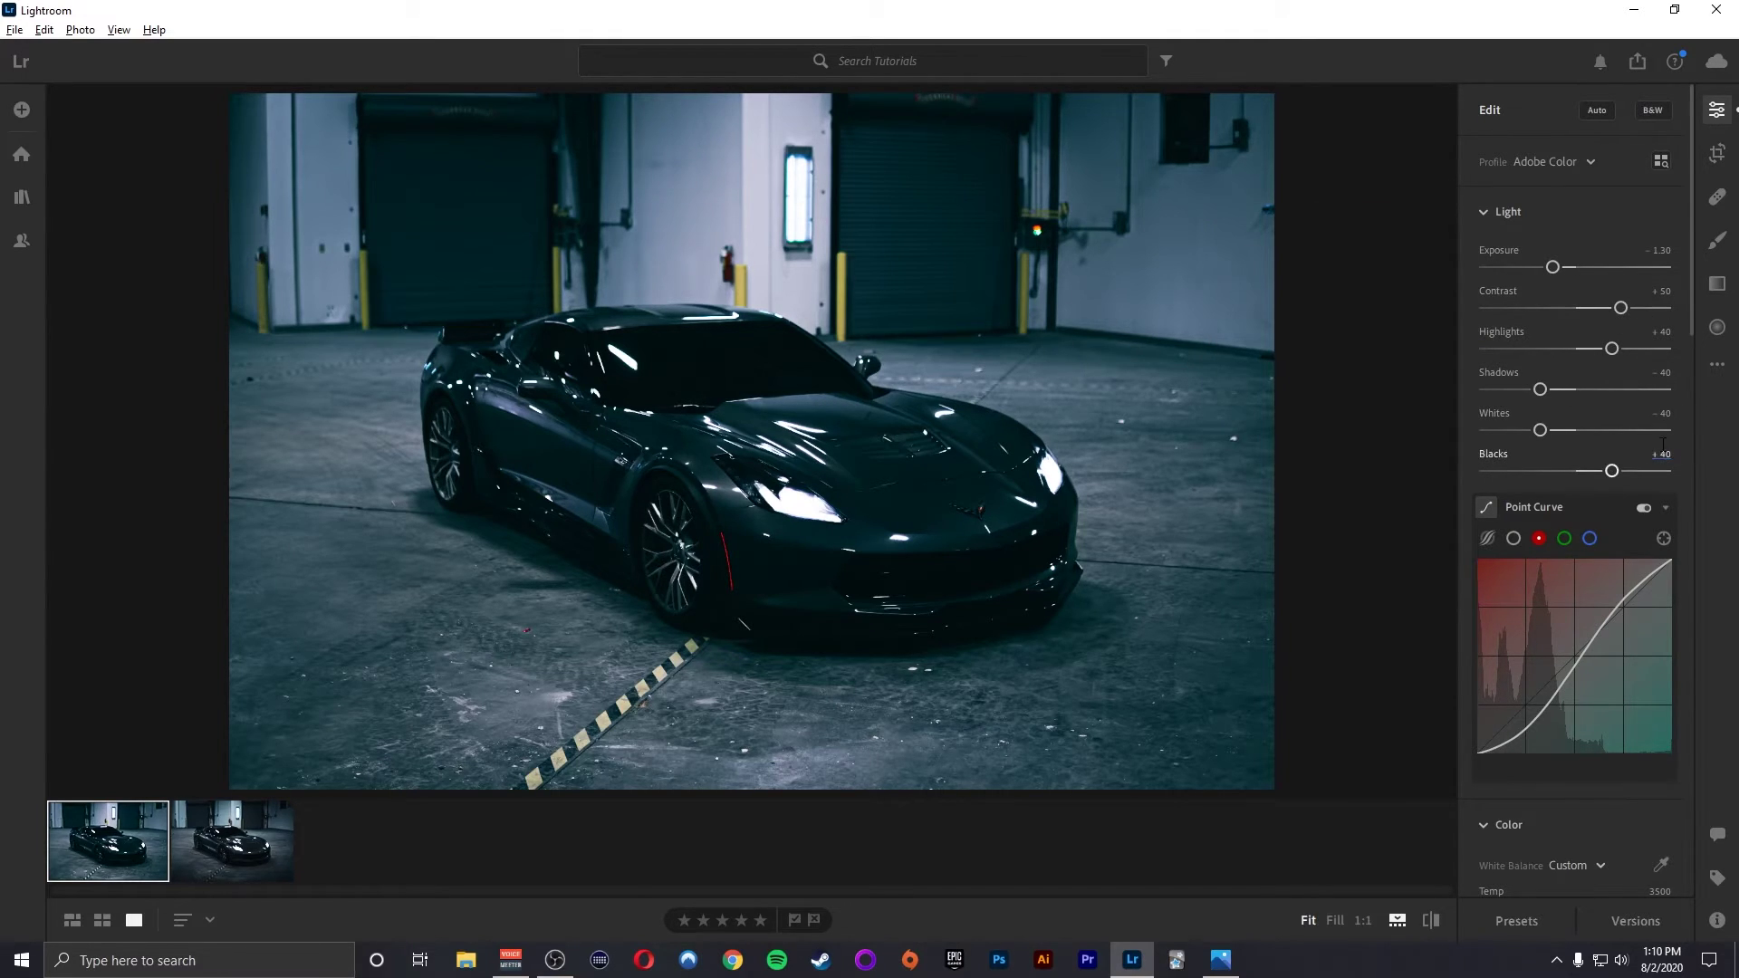
# Select the Linear Gradient tool from the right-hand toolbar
pyautogui.moveTo(1618, 609)
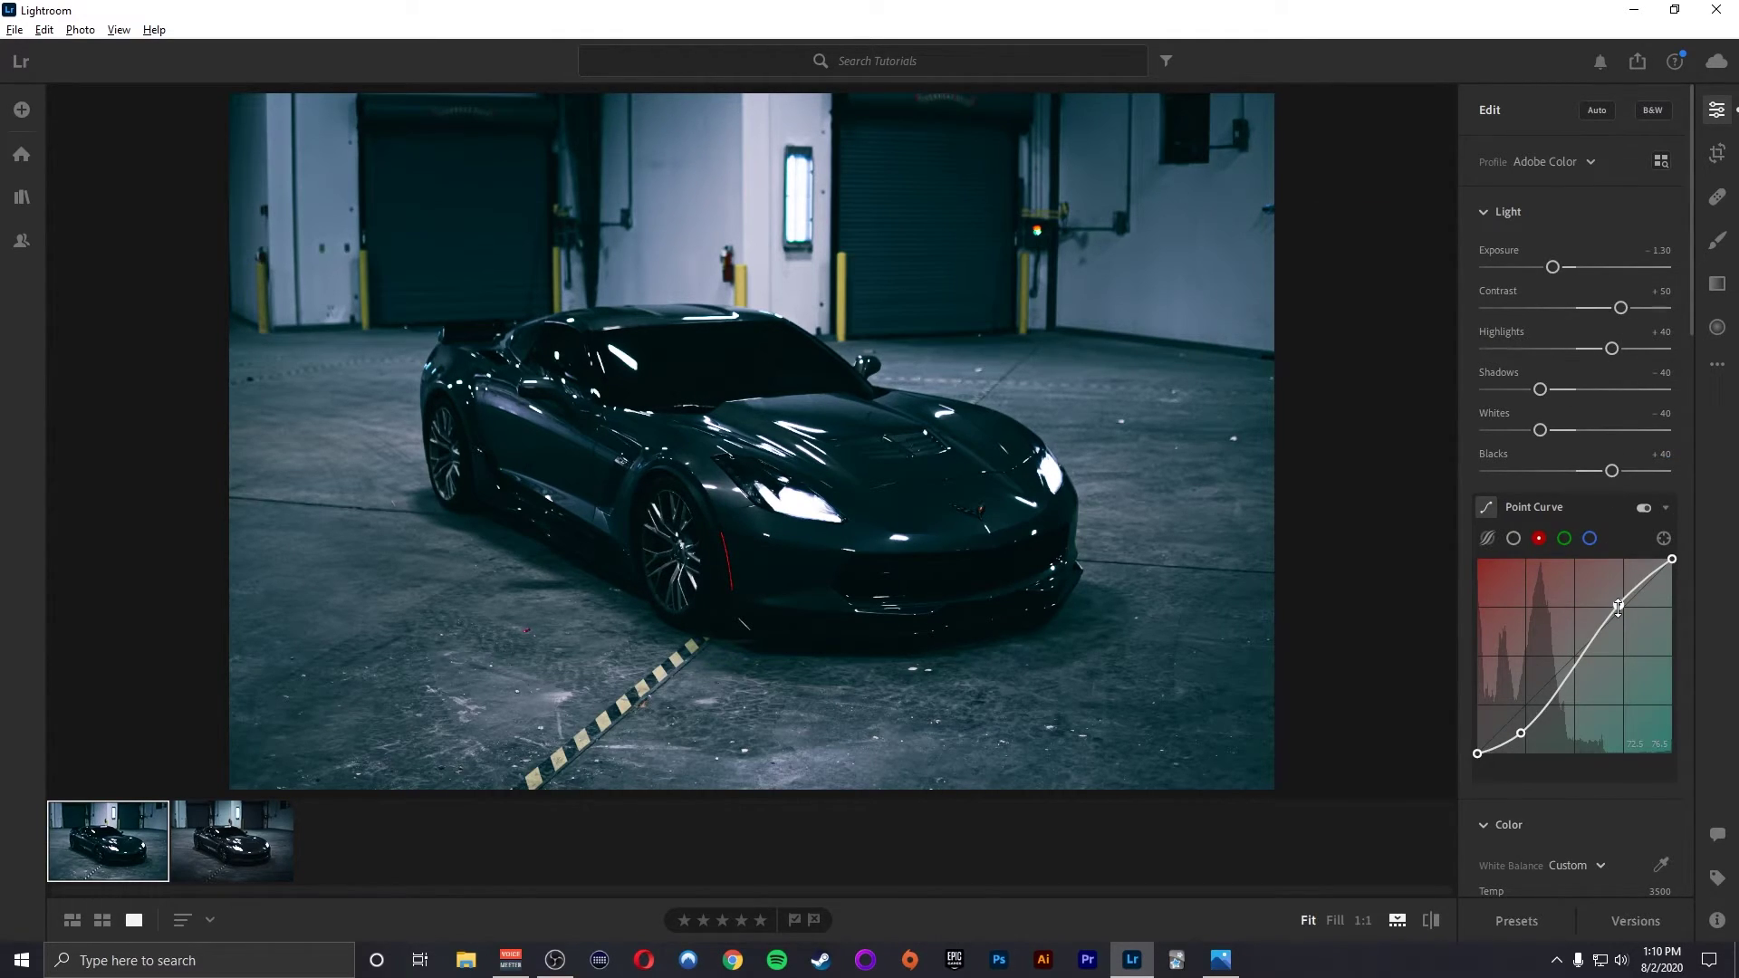
pyautogui.click(1717, 283)
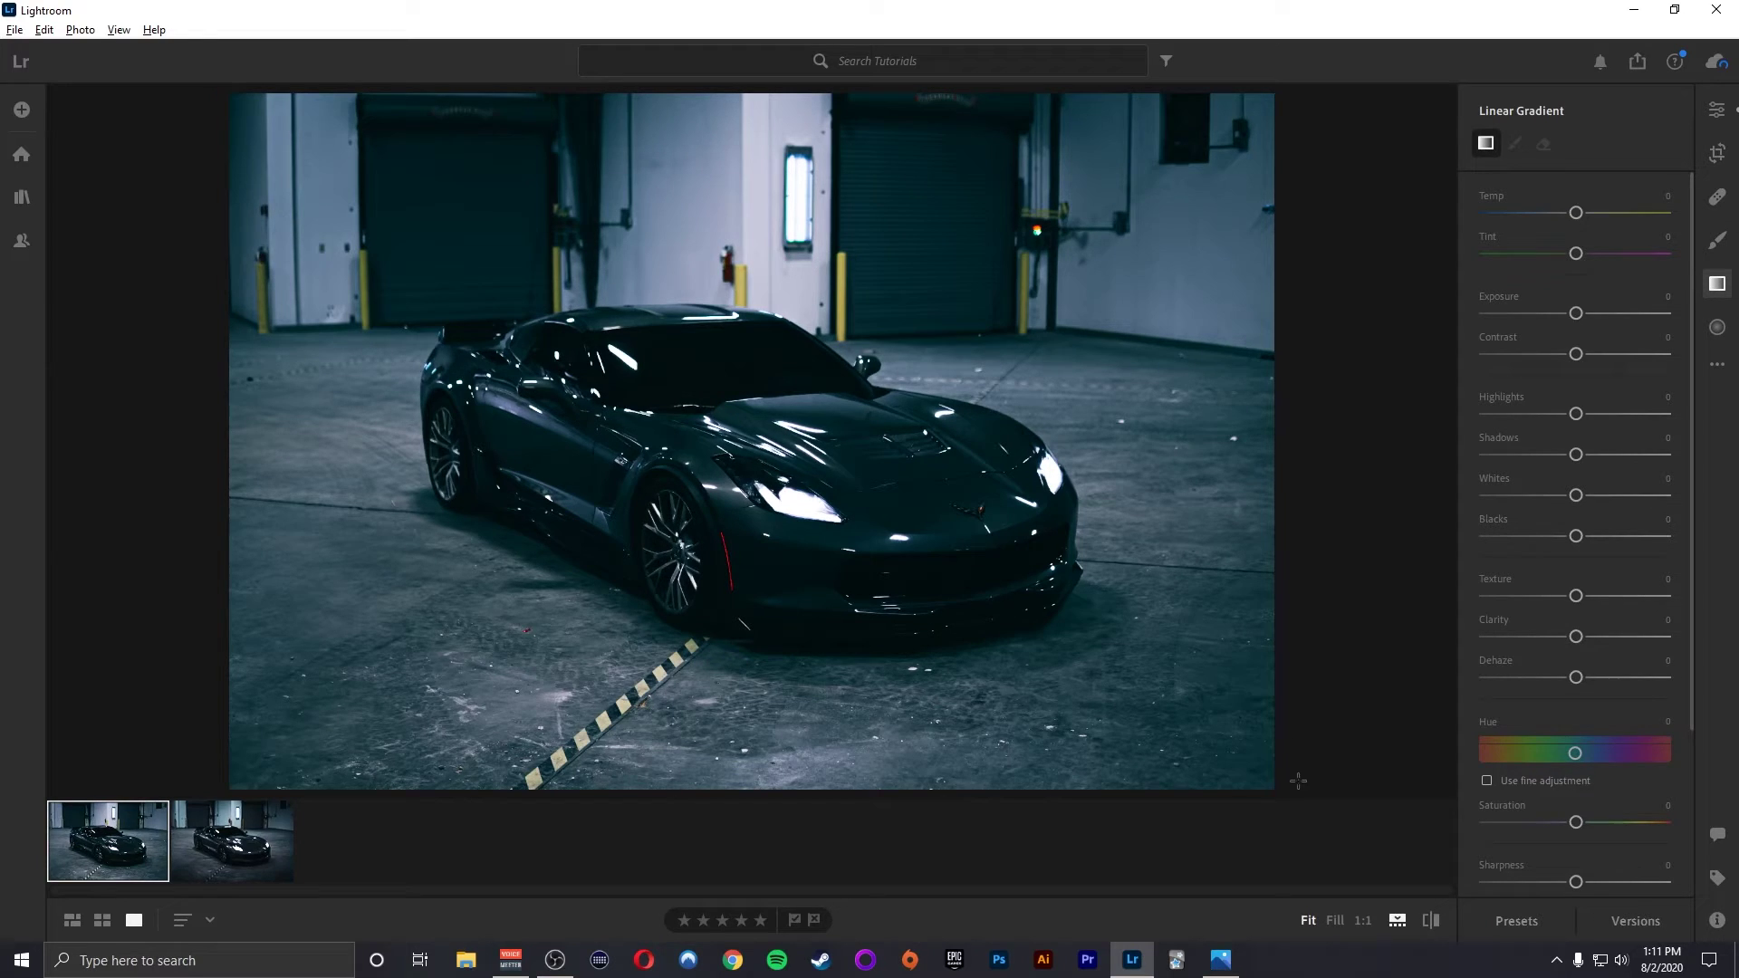
# Draw linear gradients darkening the floor and right side, plus one brightening the upper left
pyautogui.moveTo(1286, 794); pyautogui.dragTo(1204, 459)
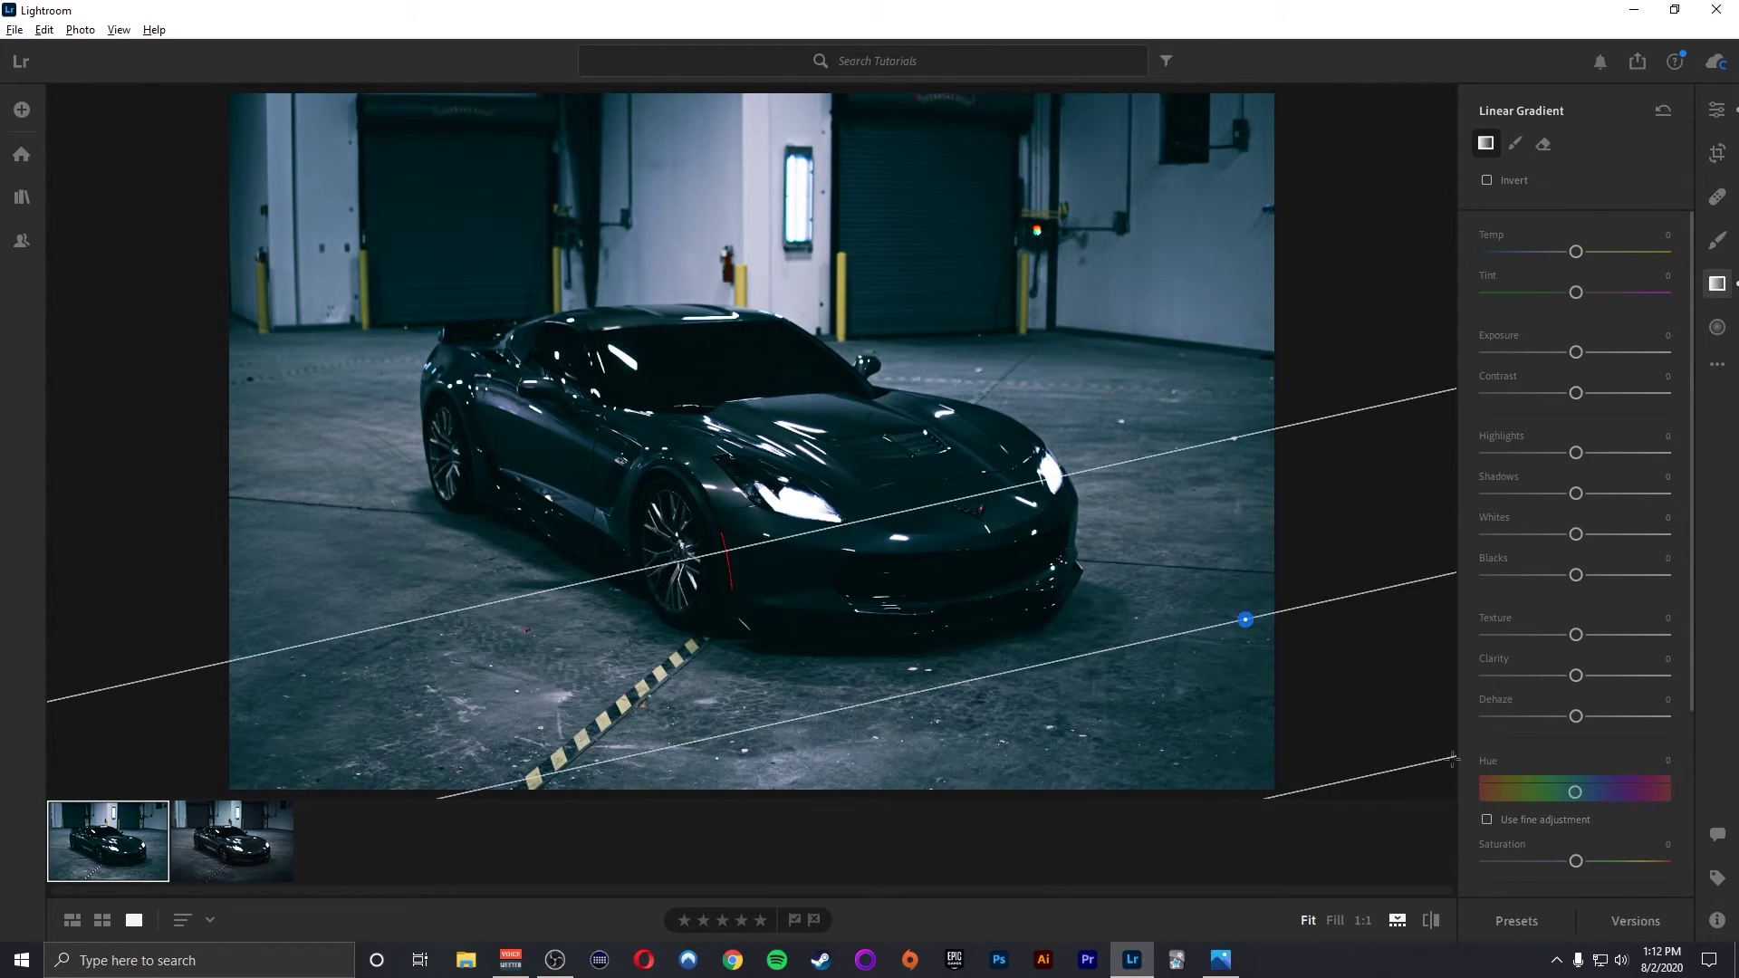
pyautogui.moveTo(1577, 353); pyautogui.dragTo(1591, 396)
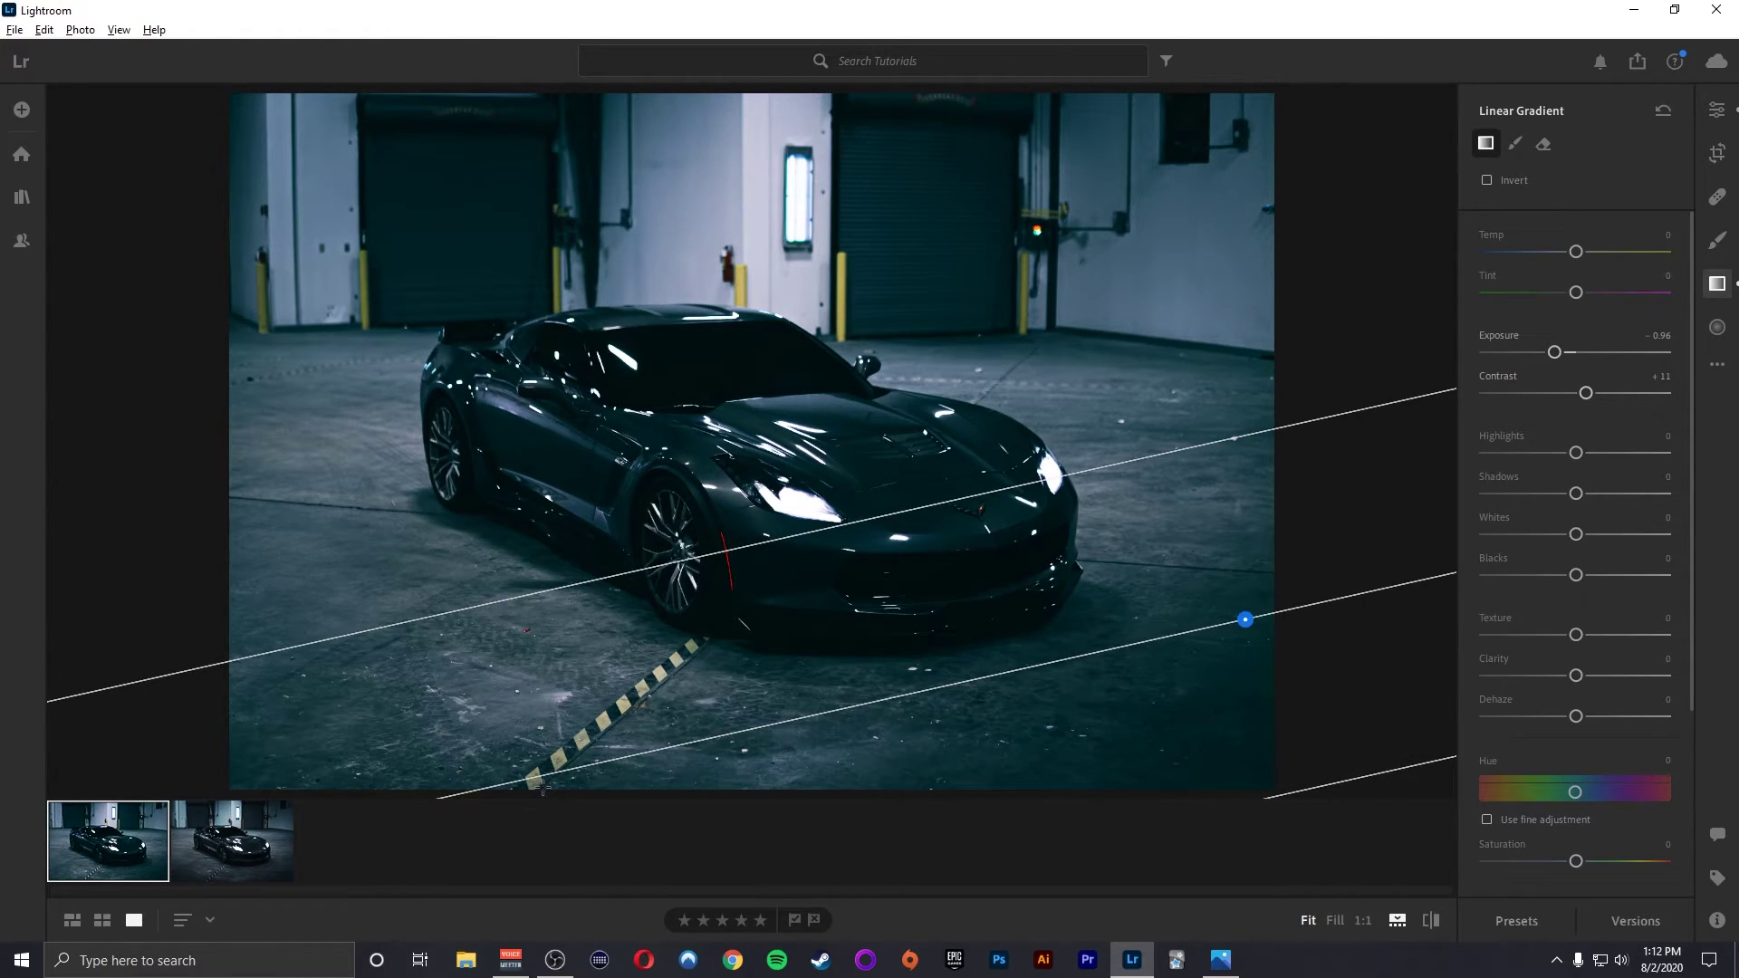
pyautogui.moveTo(544, 794); pyautogui.dragTo(558, 579)
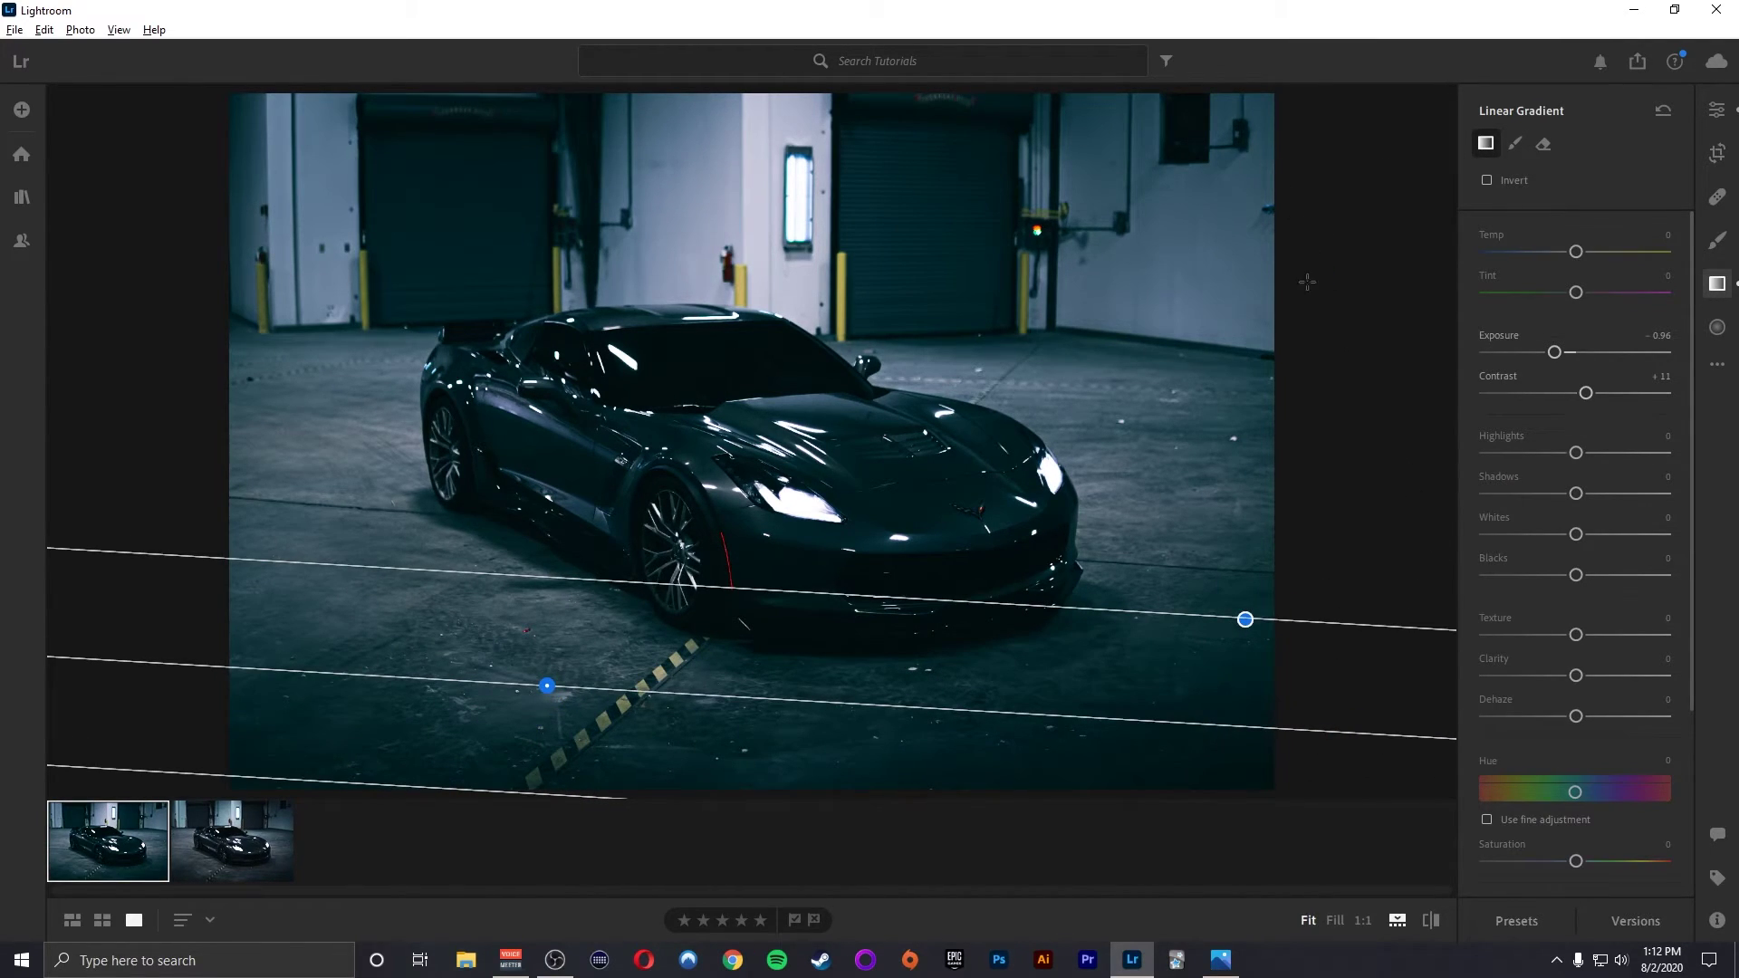
pyautogui.moveTo(1308, 281); pyautogui.dragTo(966, 355)
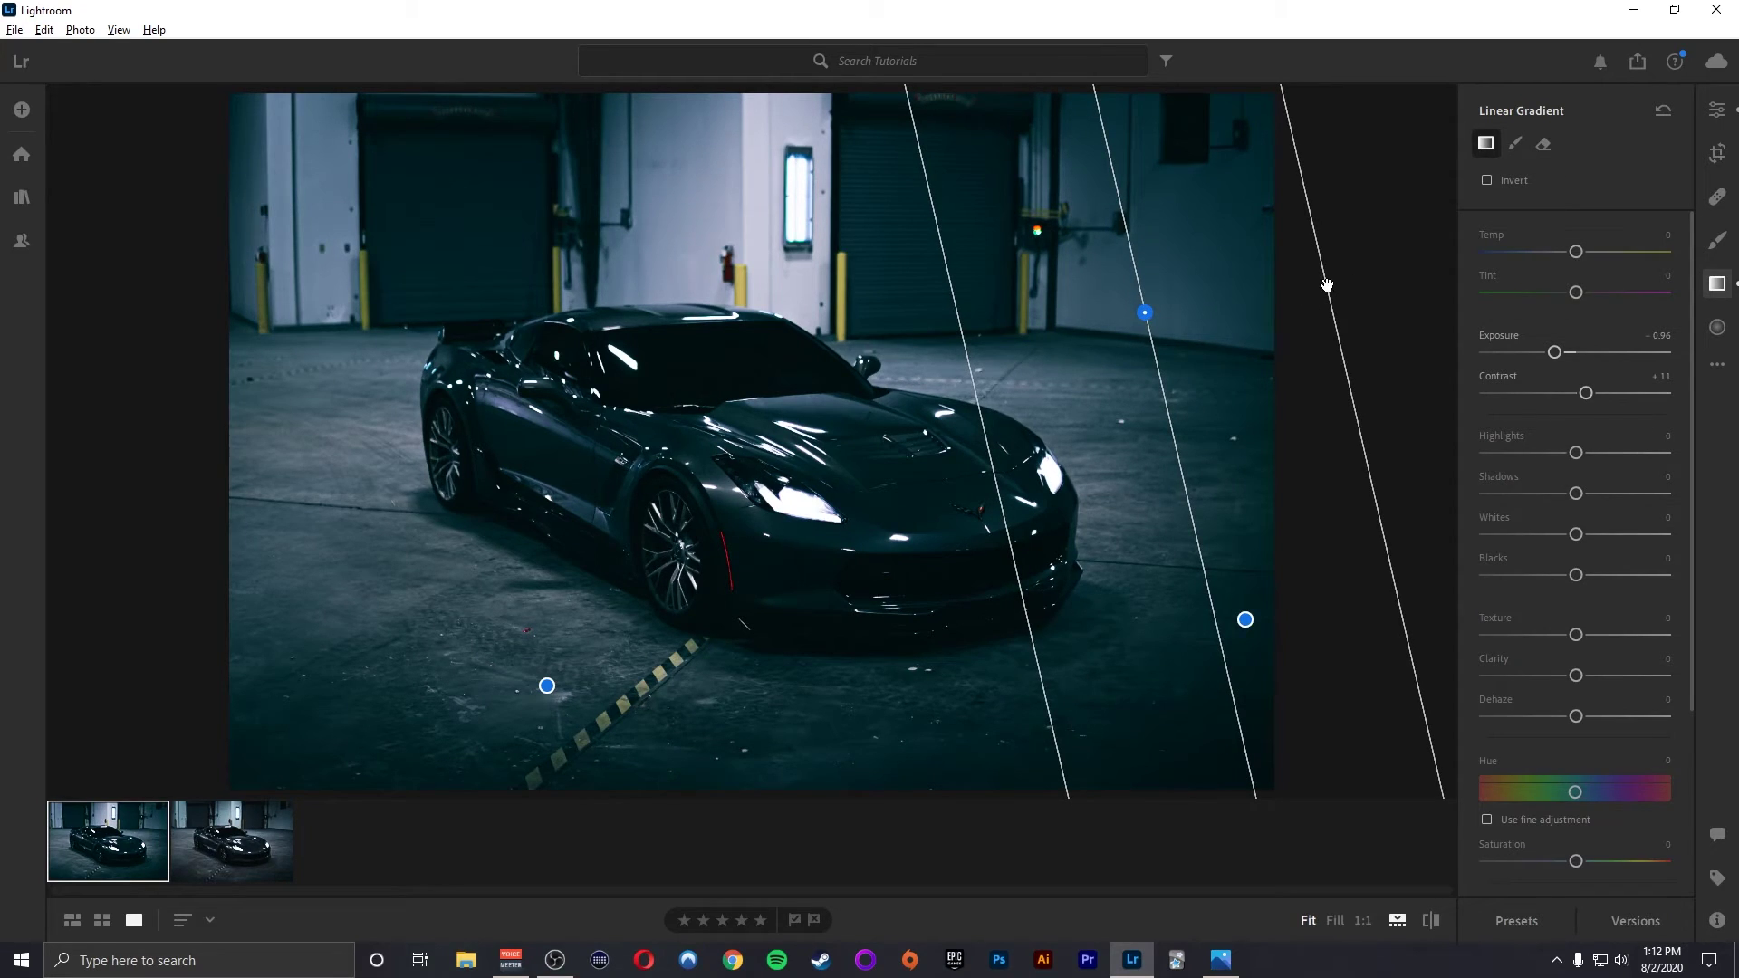
pyautogui.press('Up')
pyautogui.press('Up')
pyautogui.press('Up')
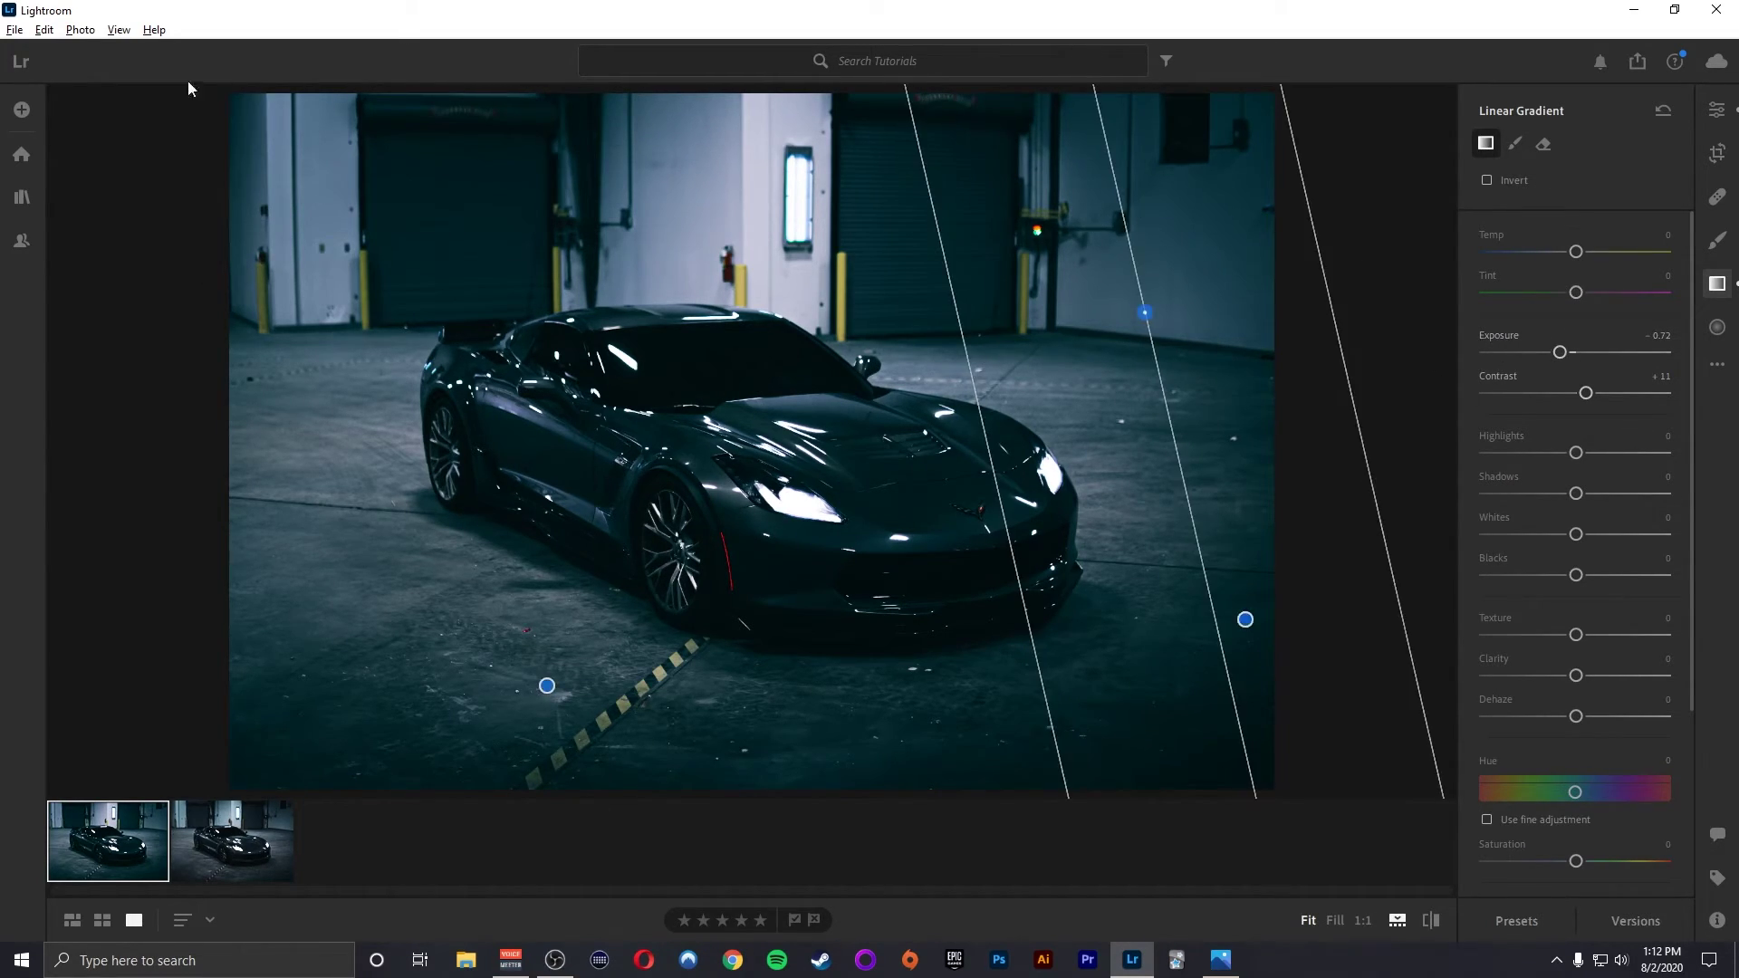
pyautogui.moveTo(200, 134); pyautogui.dragTo(480, 417)
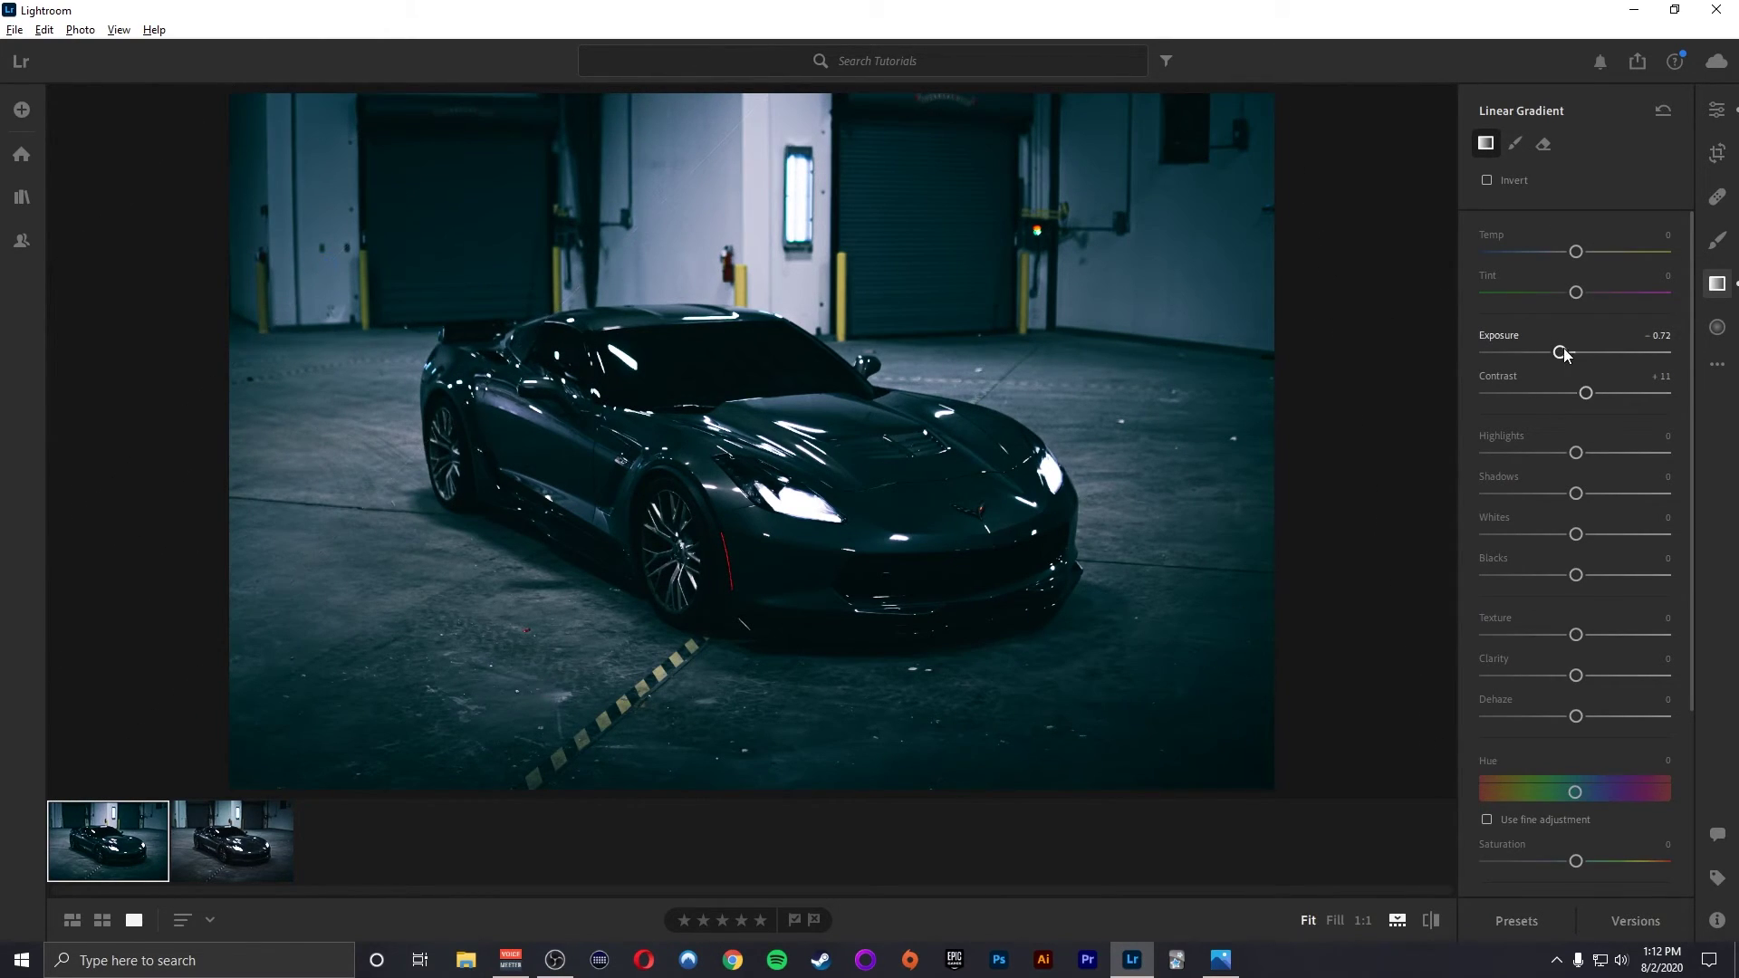
pyautogui.moveTo(1562, 352); pyautogui.dragTo(1591, 353)
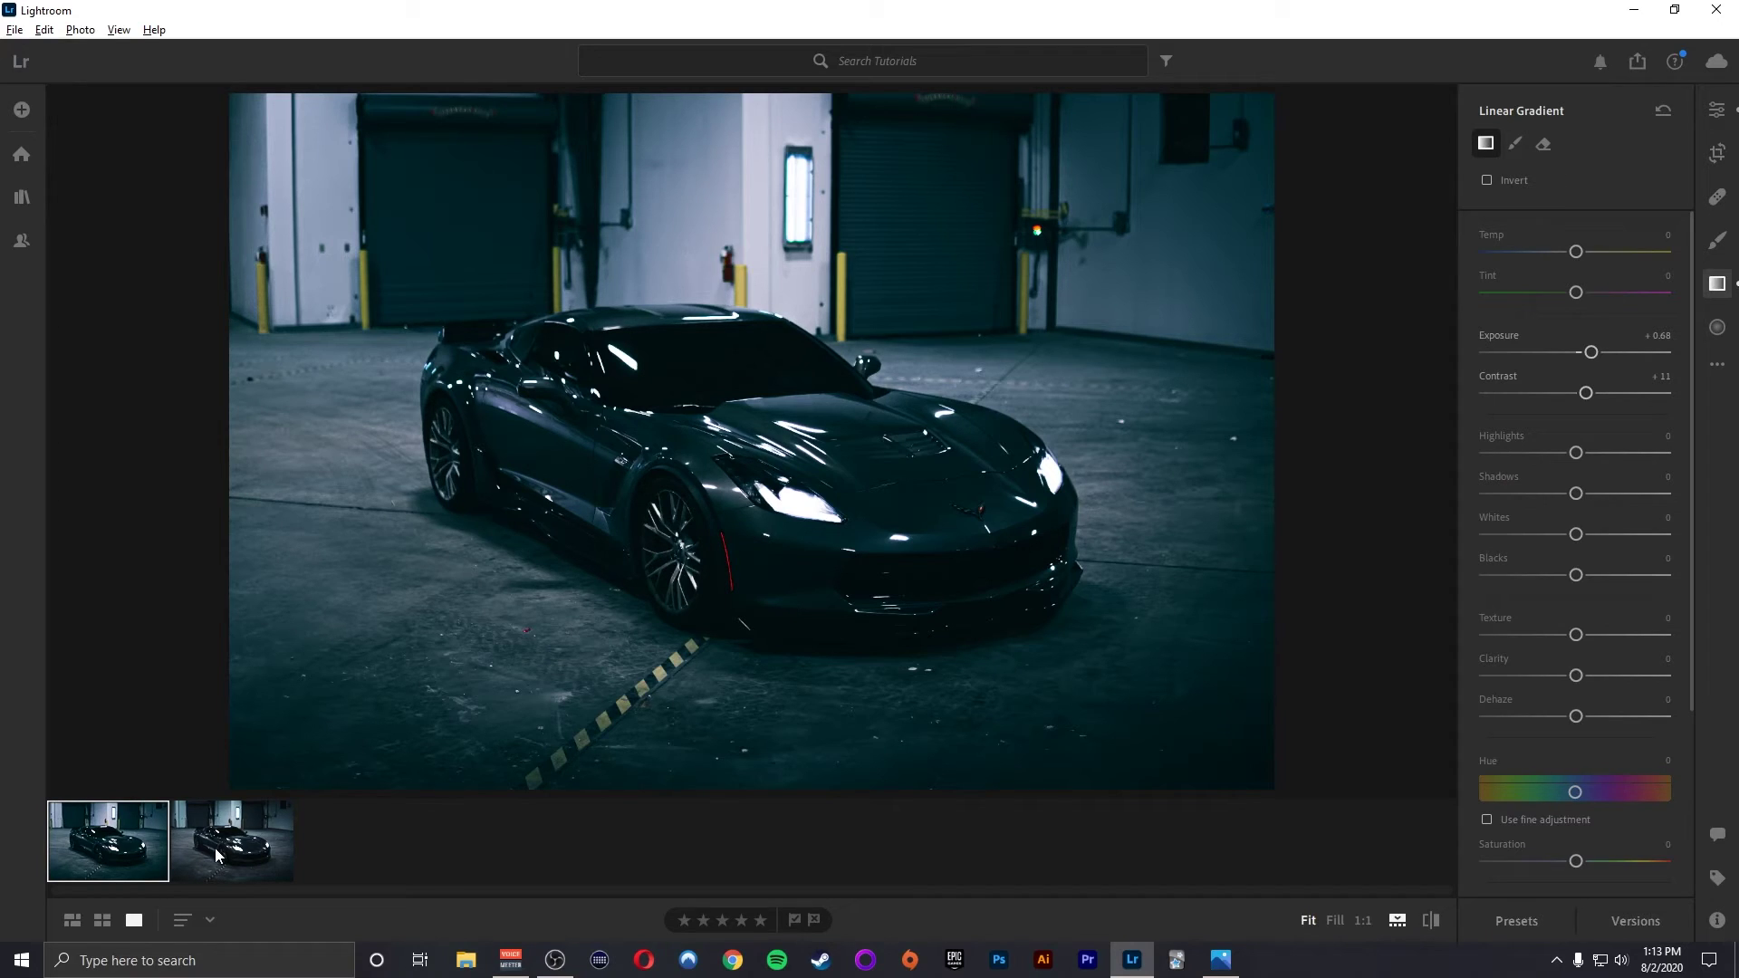
# Add radial gradients at Exposure +0.44, Shadows +7 over both headlights, fender marker and wall lamp
pyautogui.click(1718, 330)
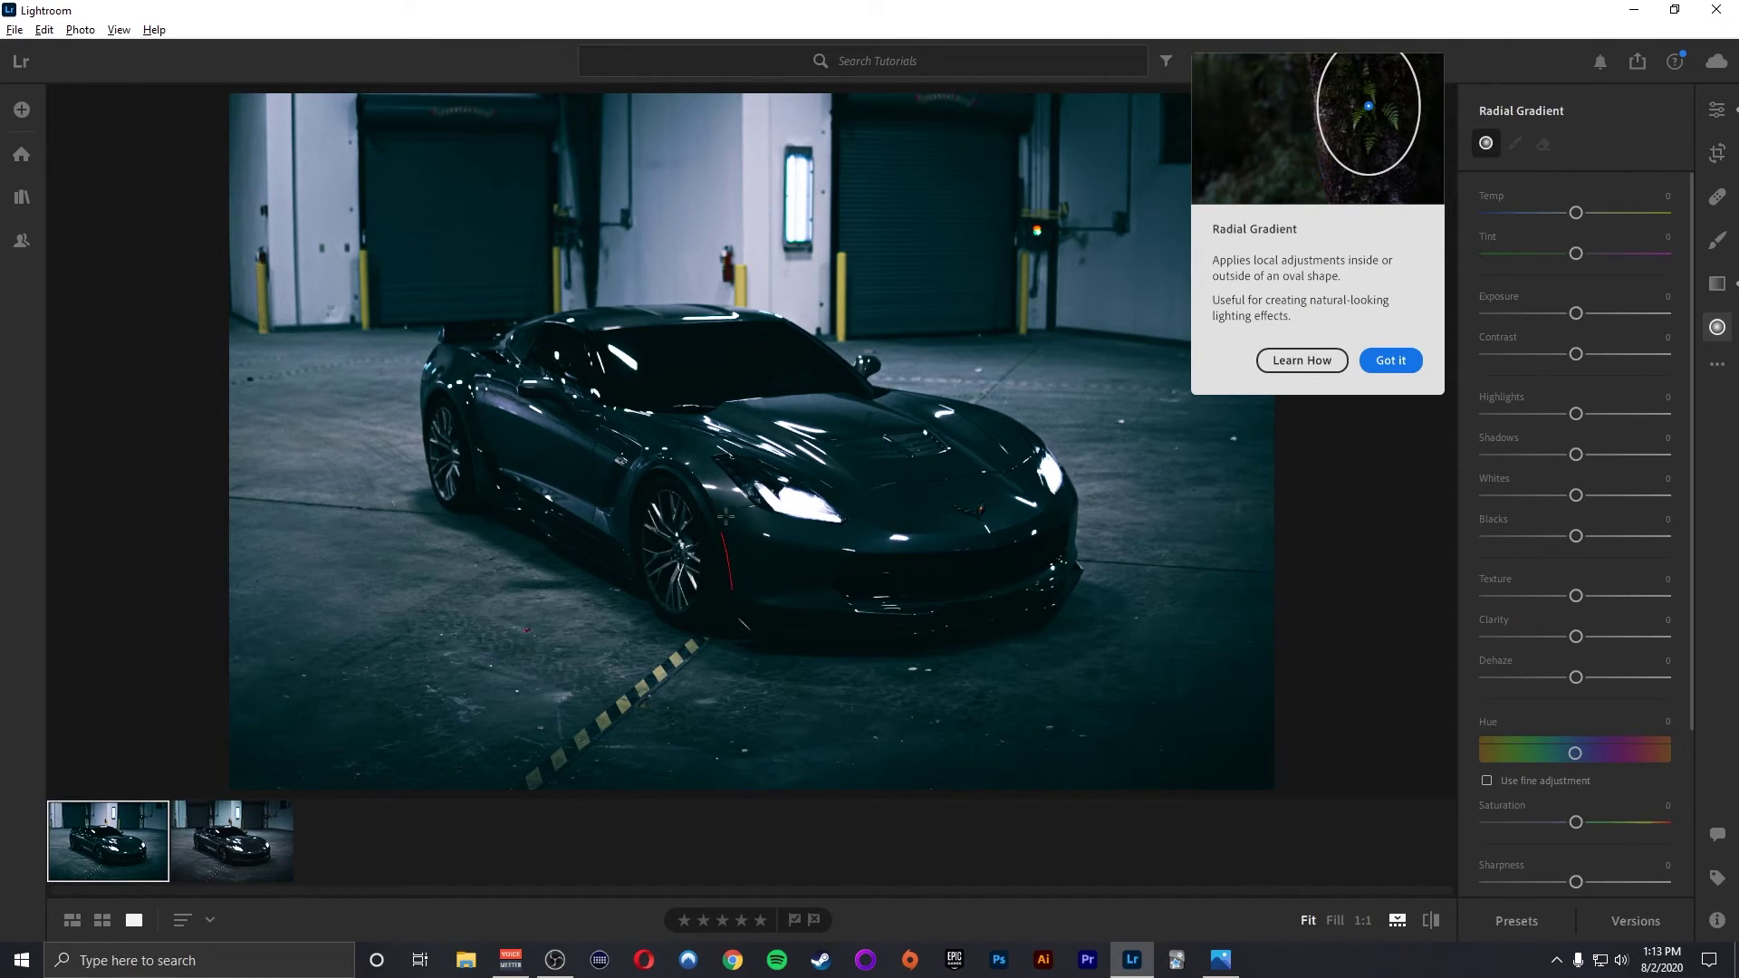
pyautogui.moveTo(725, 457); pyautogui.dragTo(811, 504)
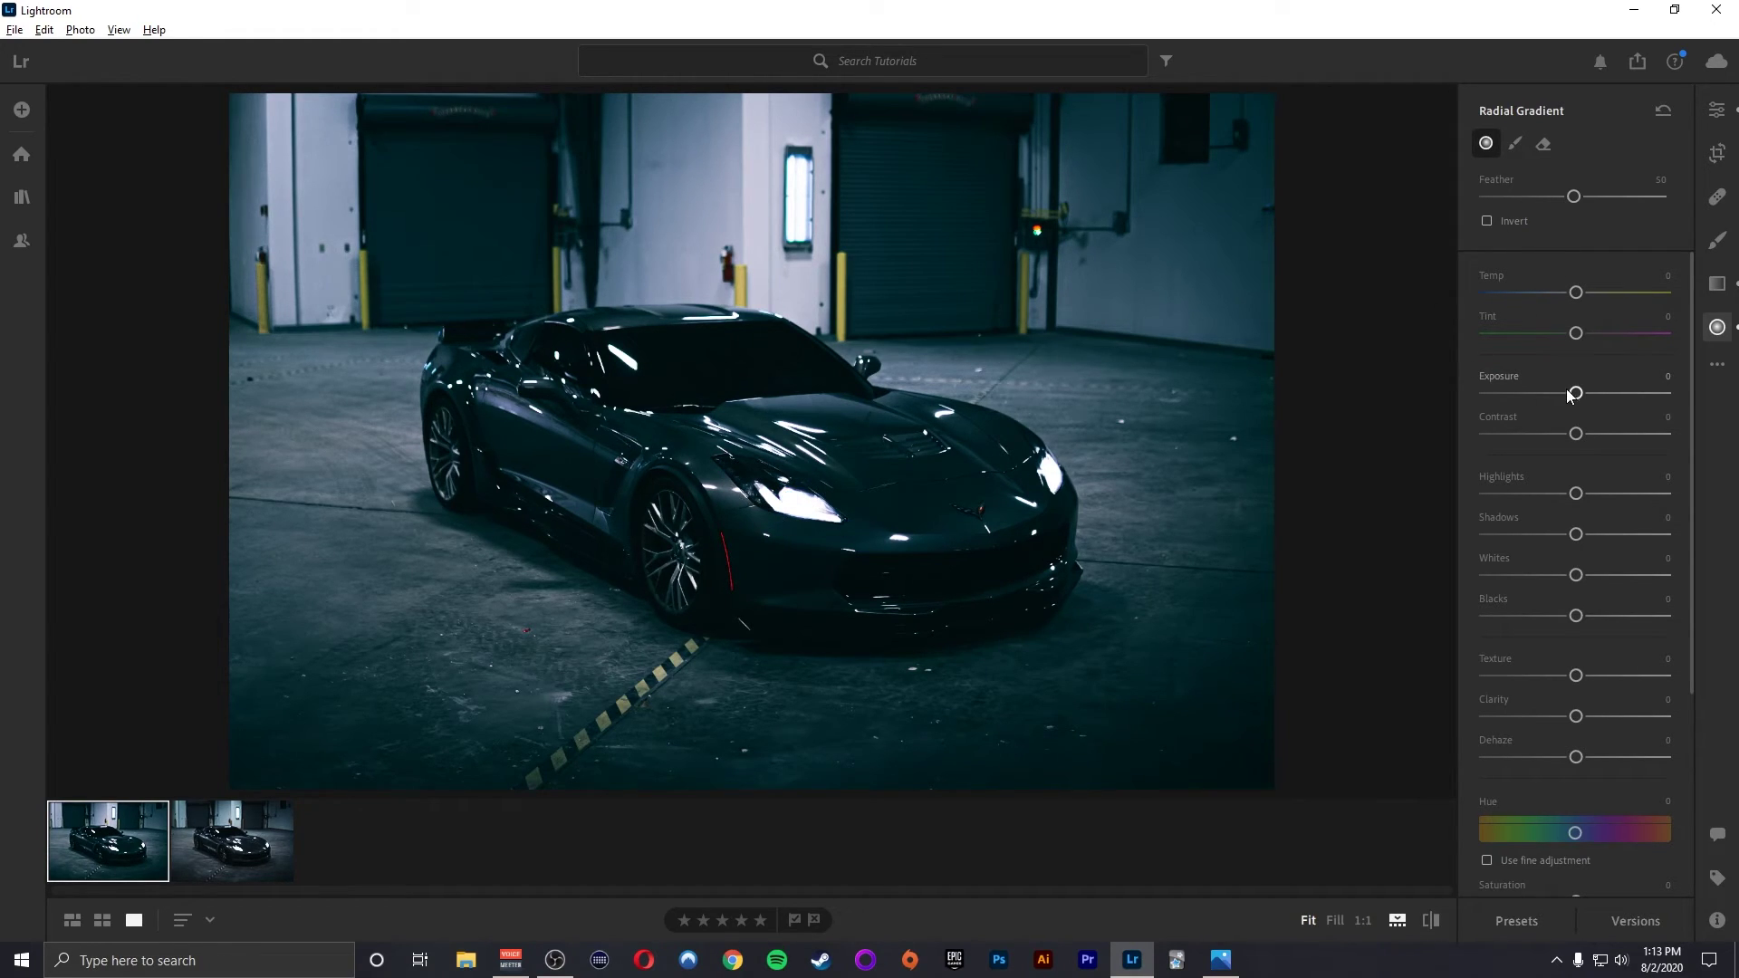
pyautogui.moveTo(1572, 394); pyautogui.dragTo(1582, 437)
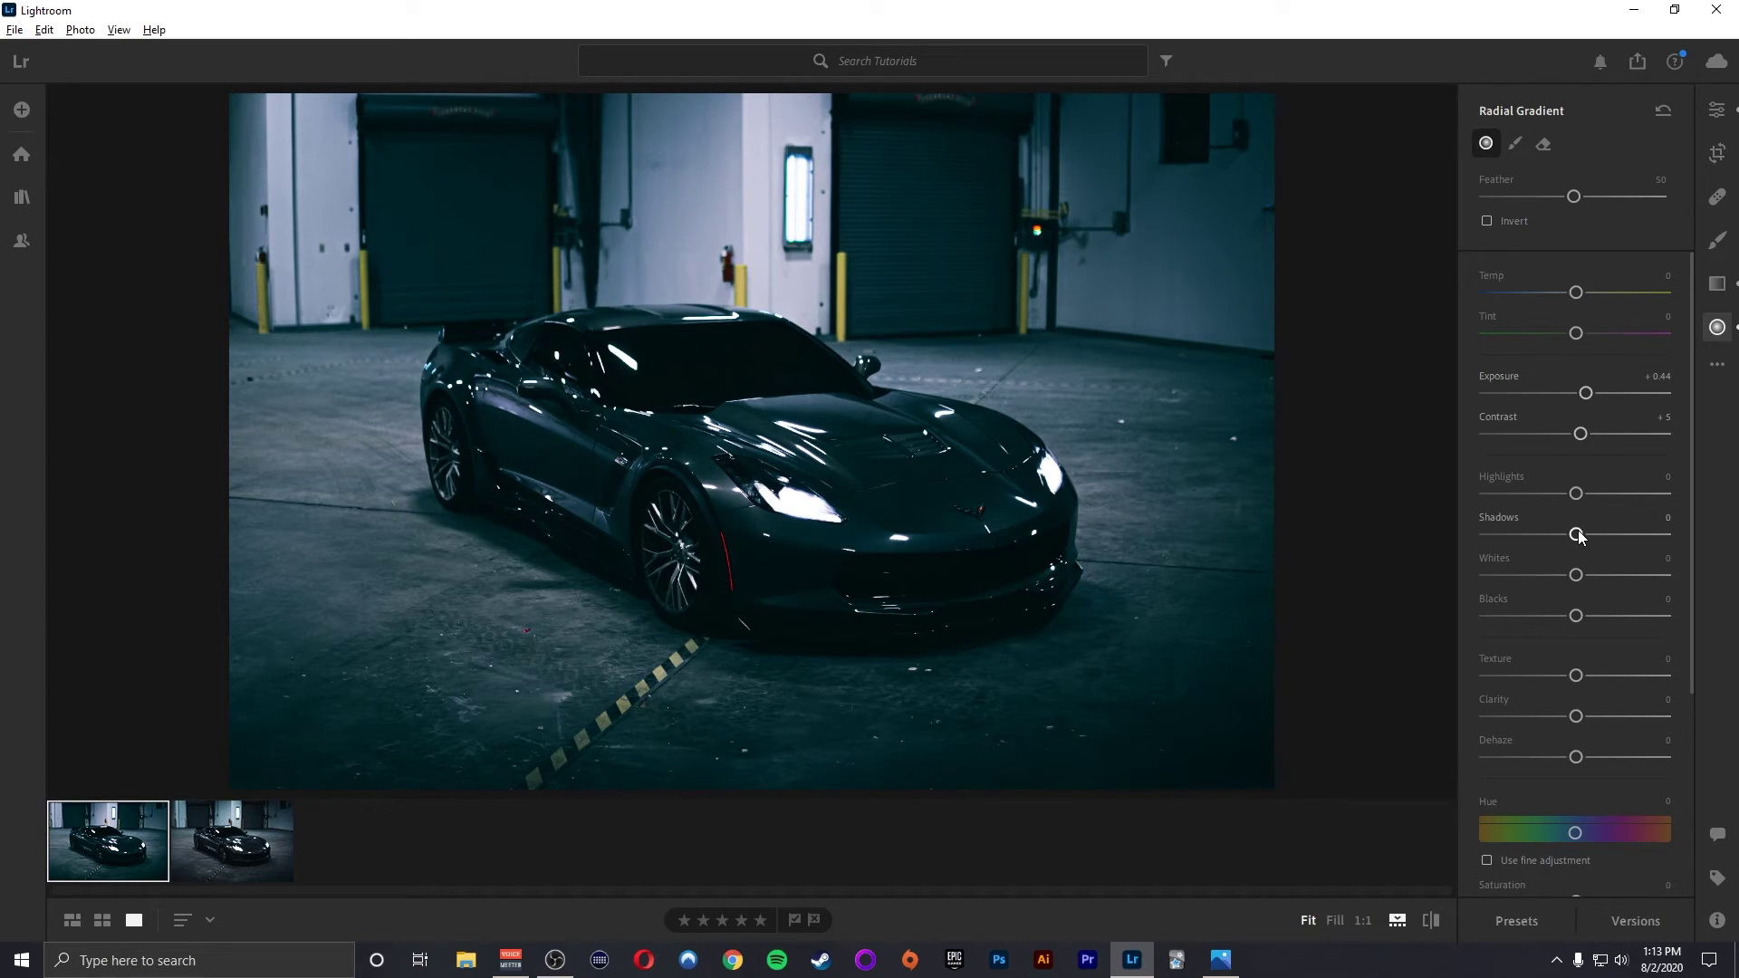
pyautogui.moveTo(1577, 535); pyautogui.dragTo(1582, 534)
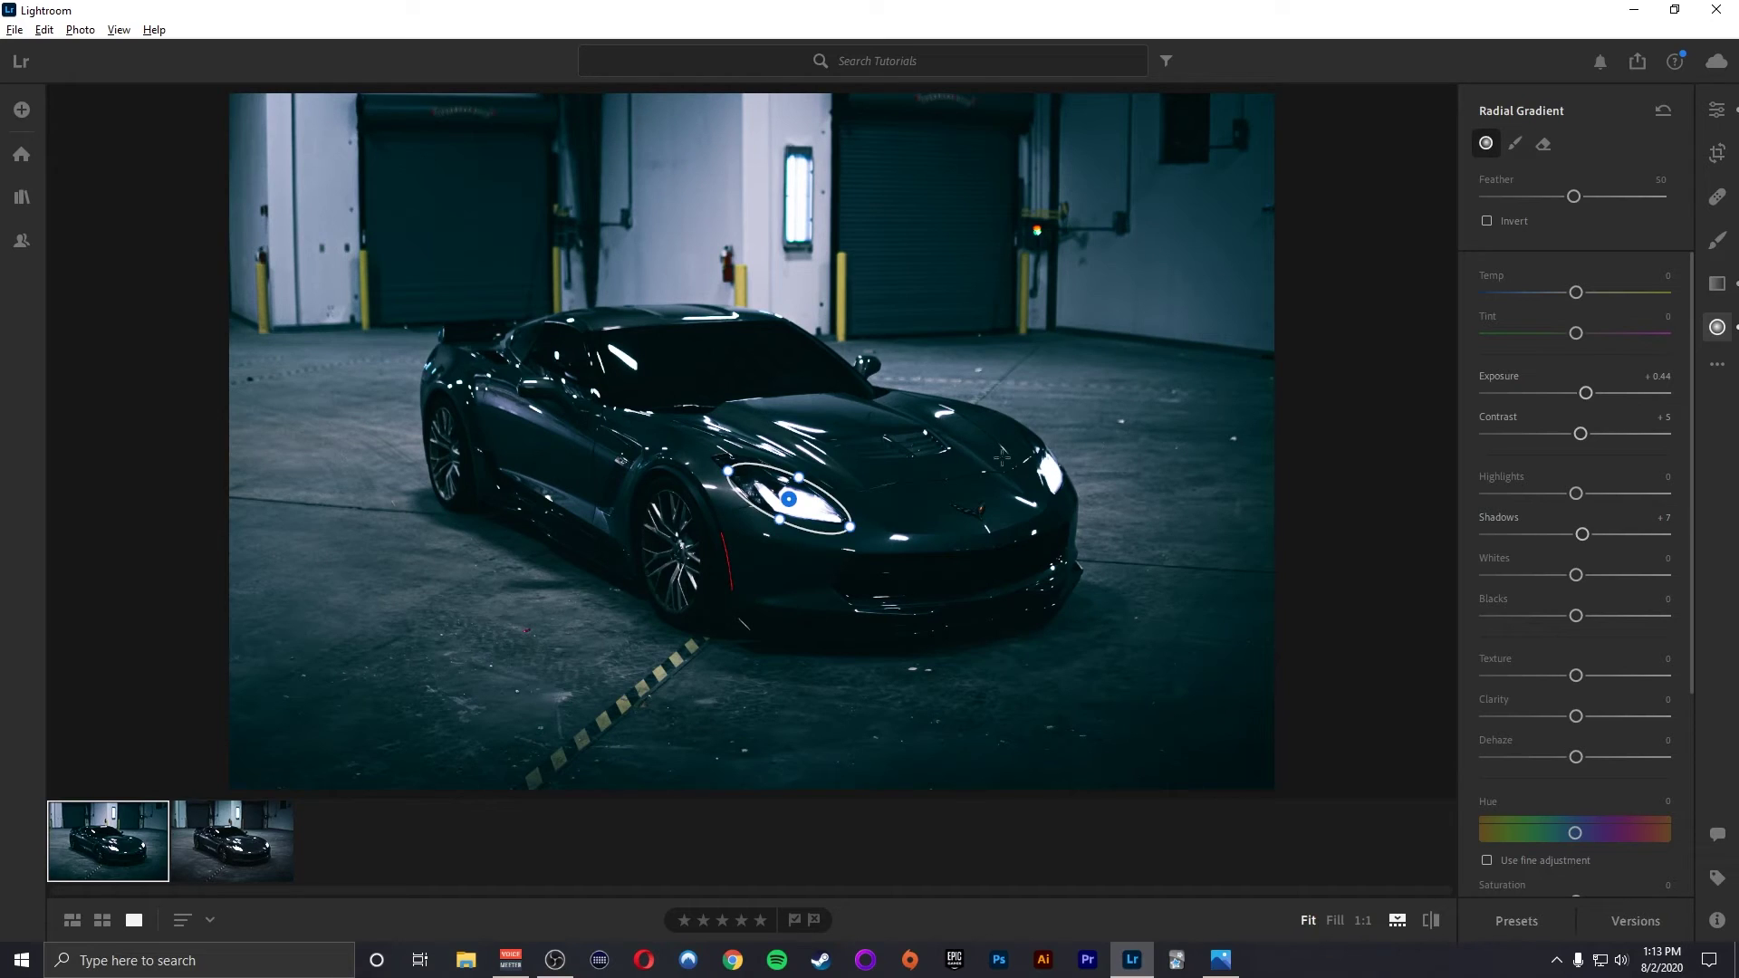
pyautogui.moveTo(1054, 488); pyautogui.dragTo(1053, 431)
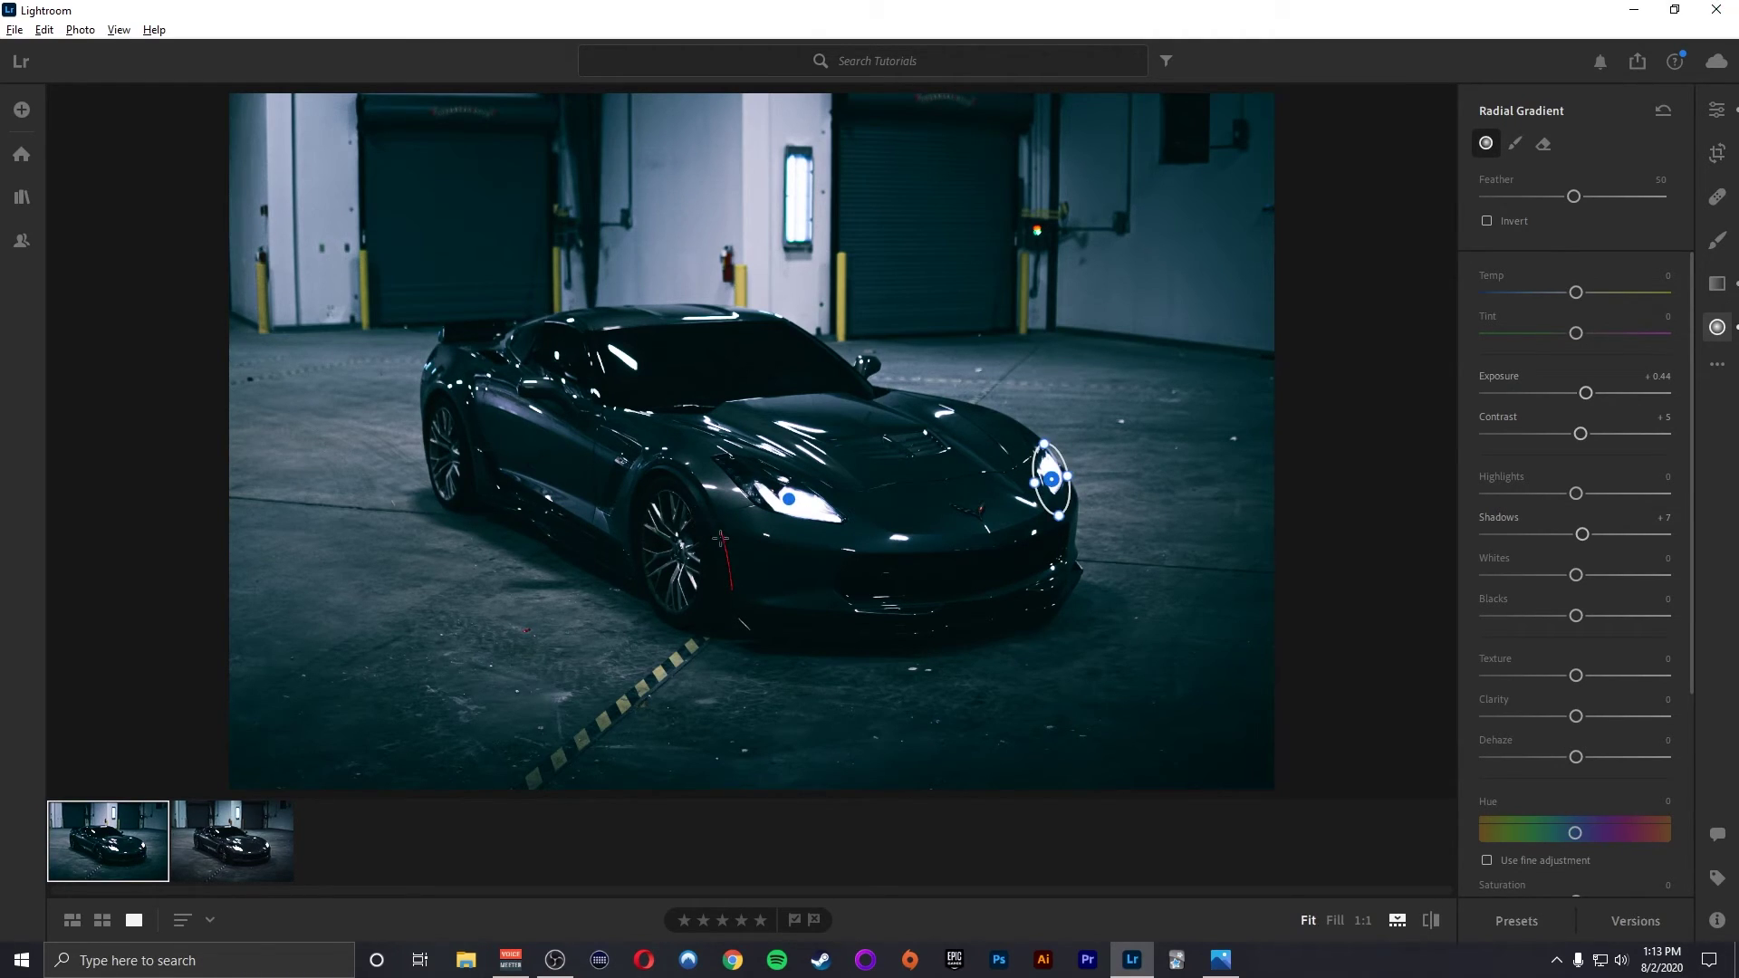
pyautogui.moveTo(720, 539)
pyautogui.mouseDown()
pyautogui.moveTo(728, 607)
pyautogui.moveTo(721, 519)
pyautogui.mouseUp()
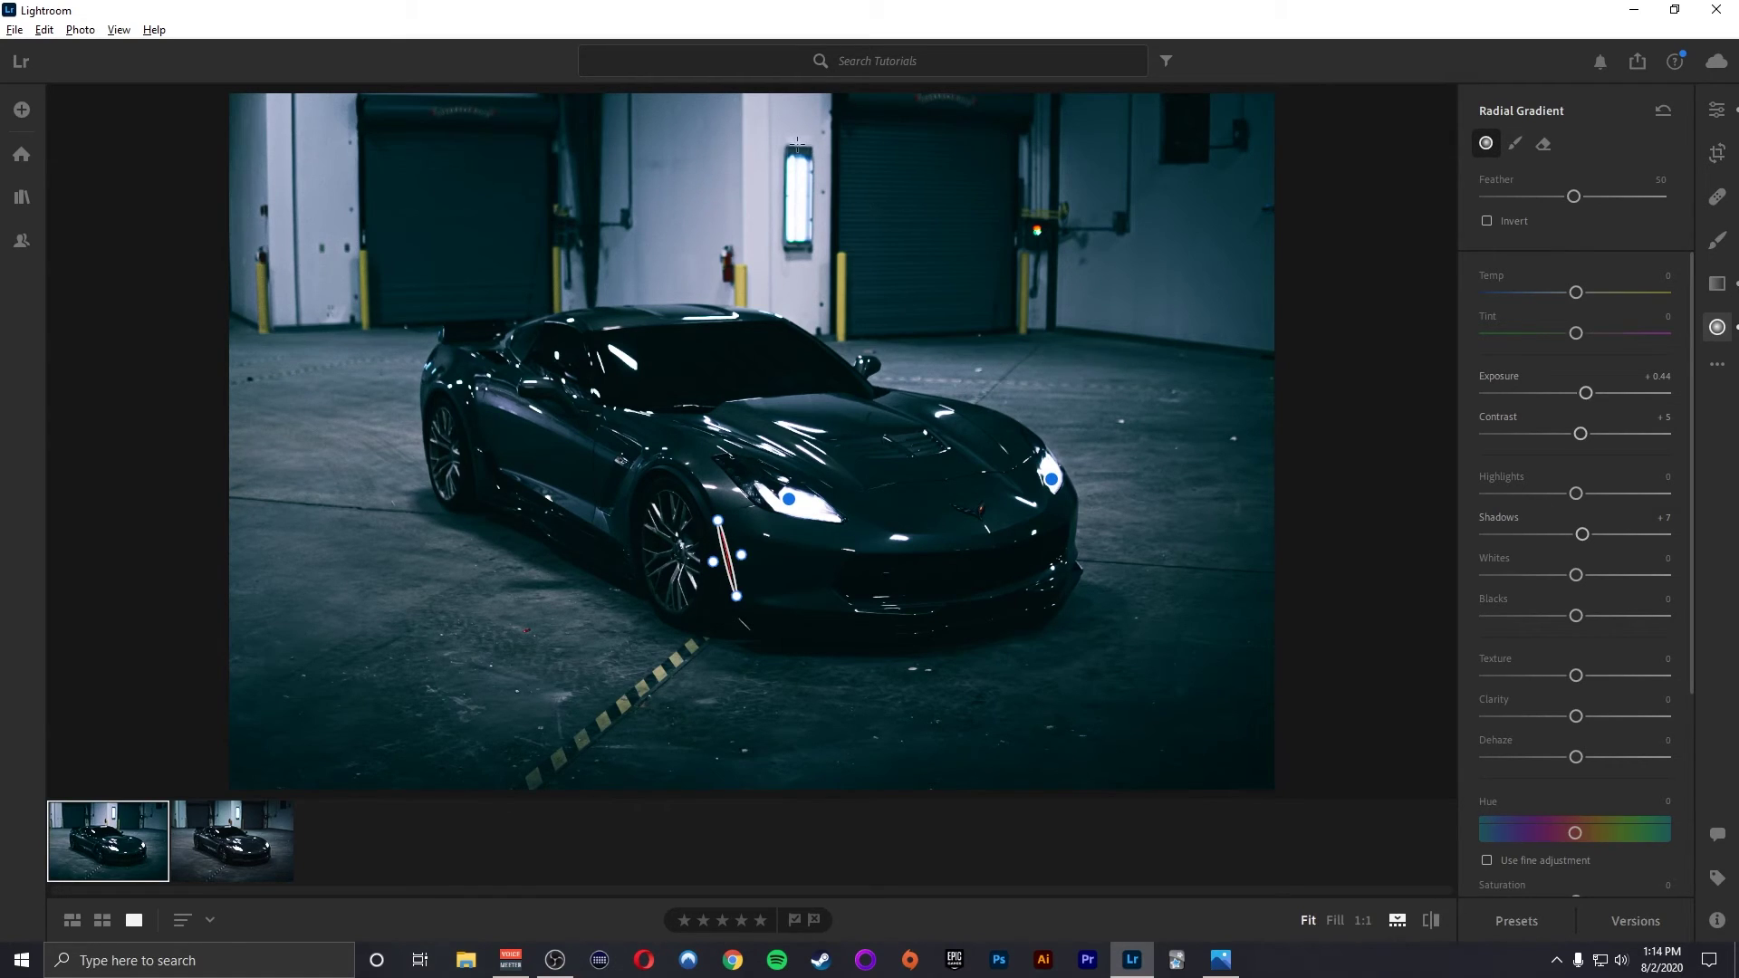
pyautogui.moveTo(788, 143); pyautogui.dragTo(797, 198)
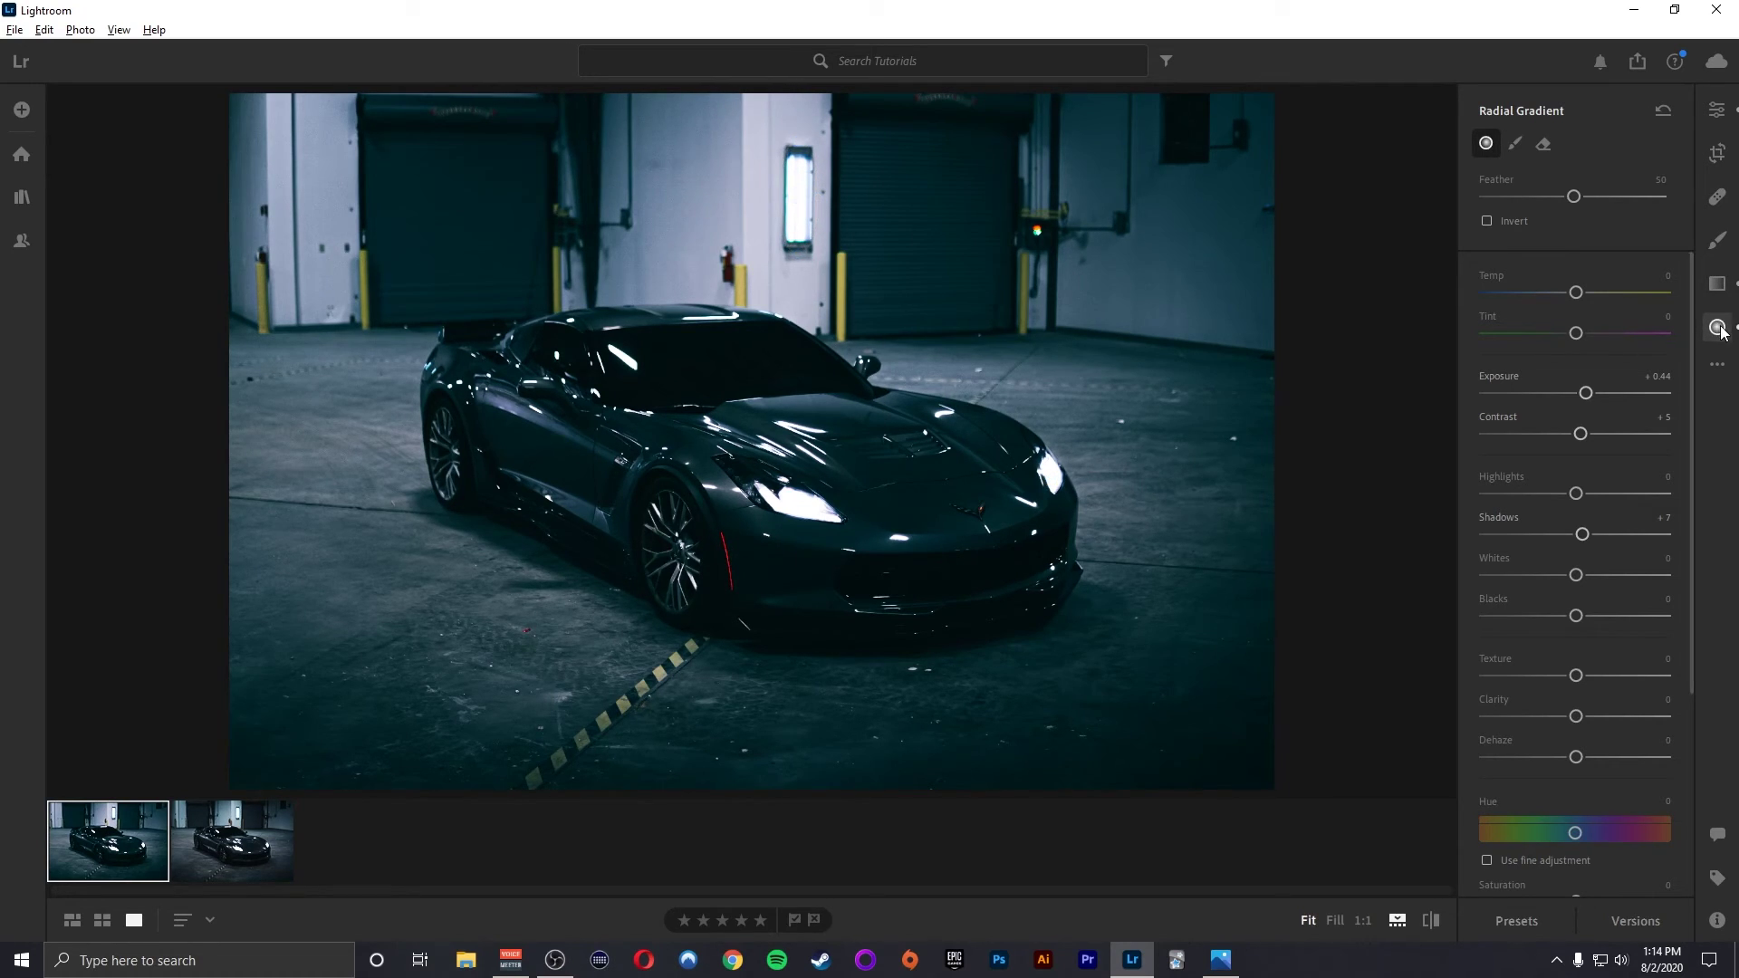
# Close the Radial Gradient panel and compare the teal grade against the unedited grey original
pyautogui.press('e')
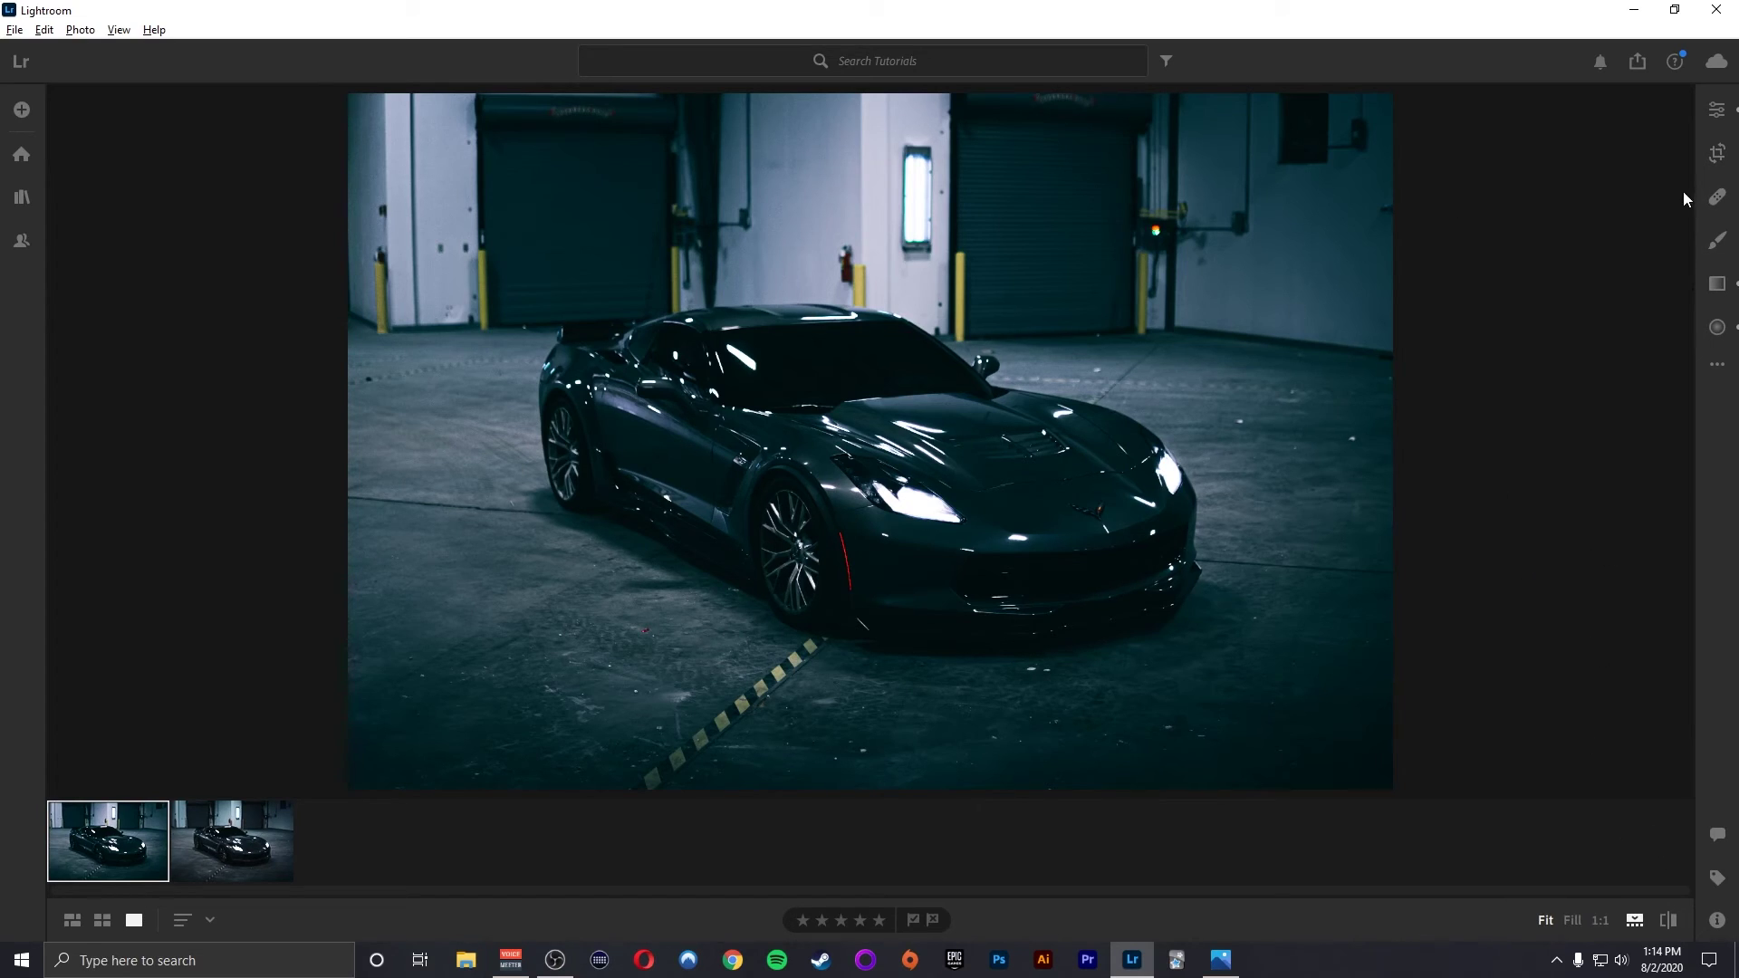
pyautogui.click(1667, 919)
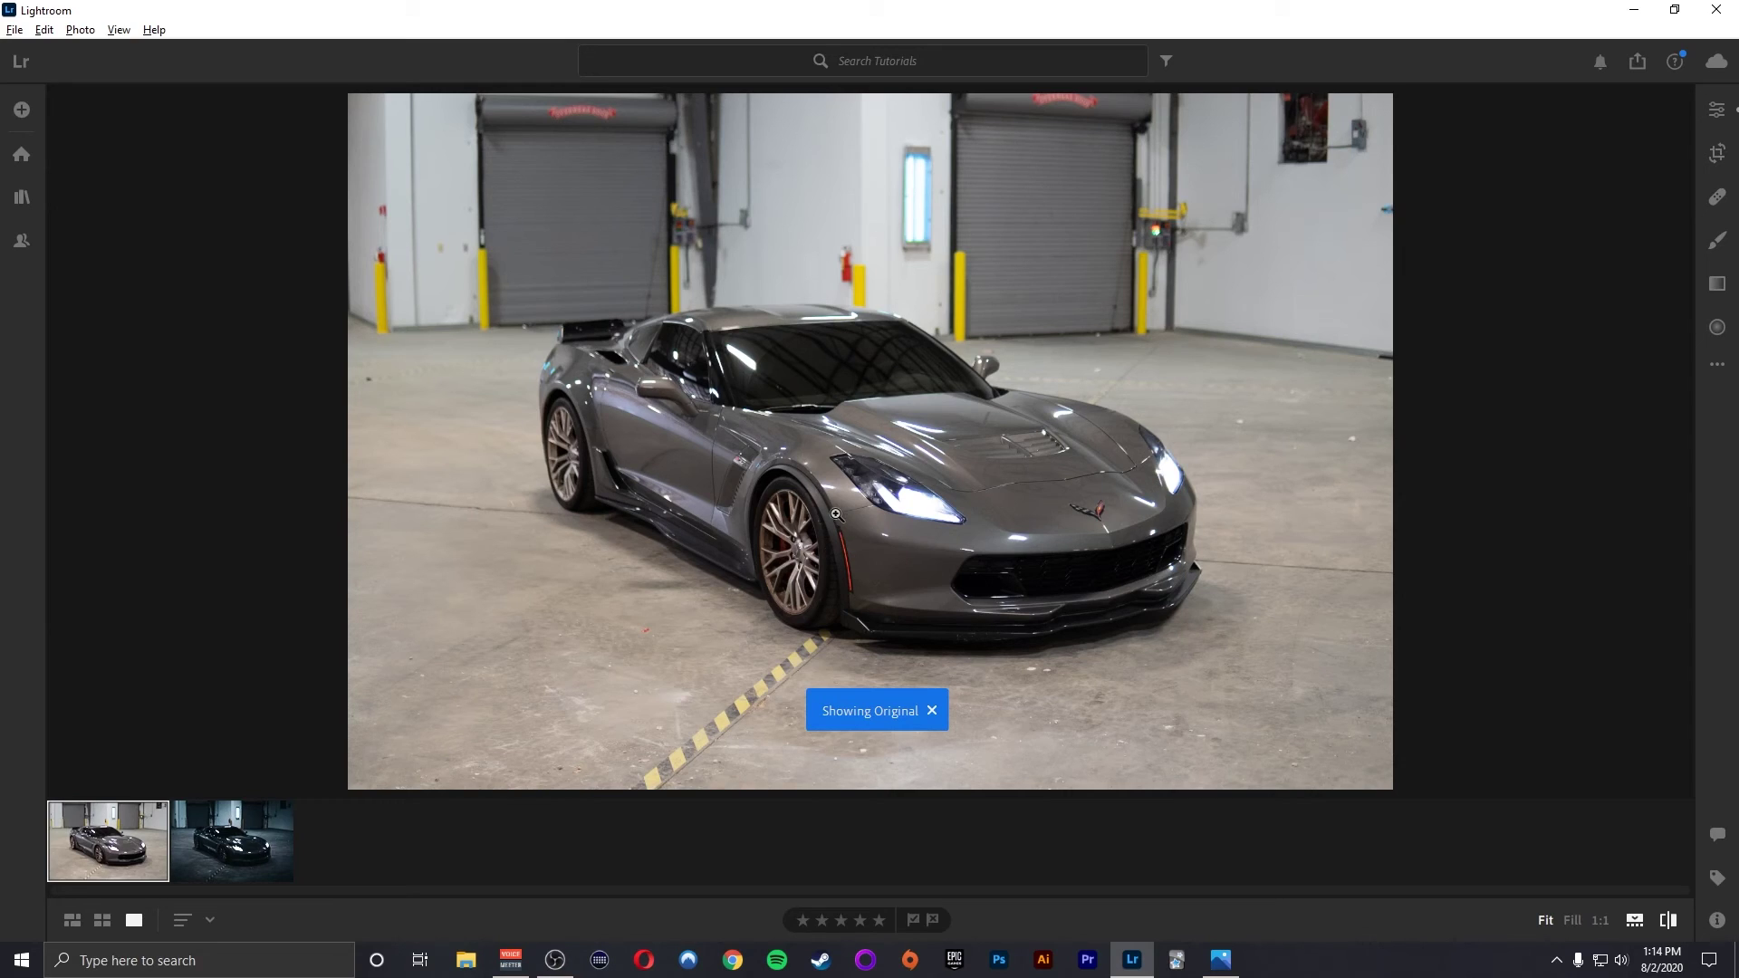
pyautogui.click(1670, 920)
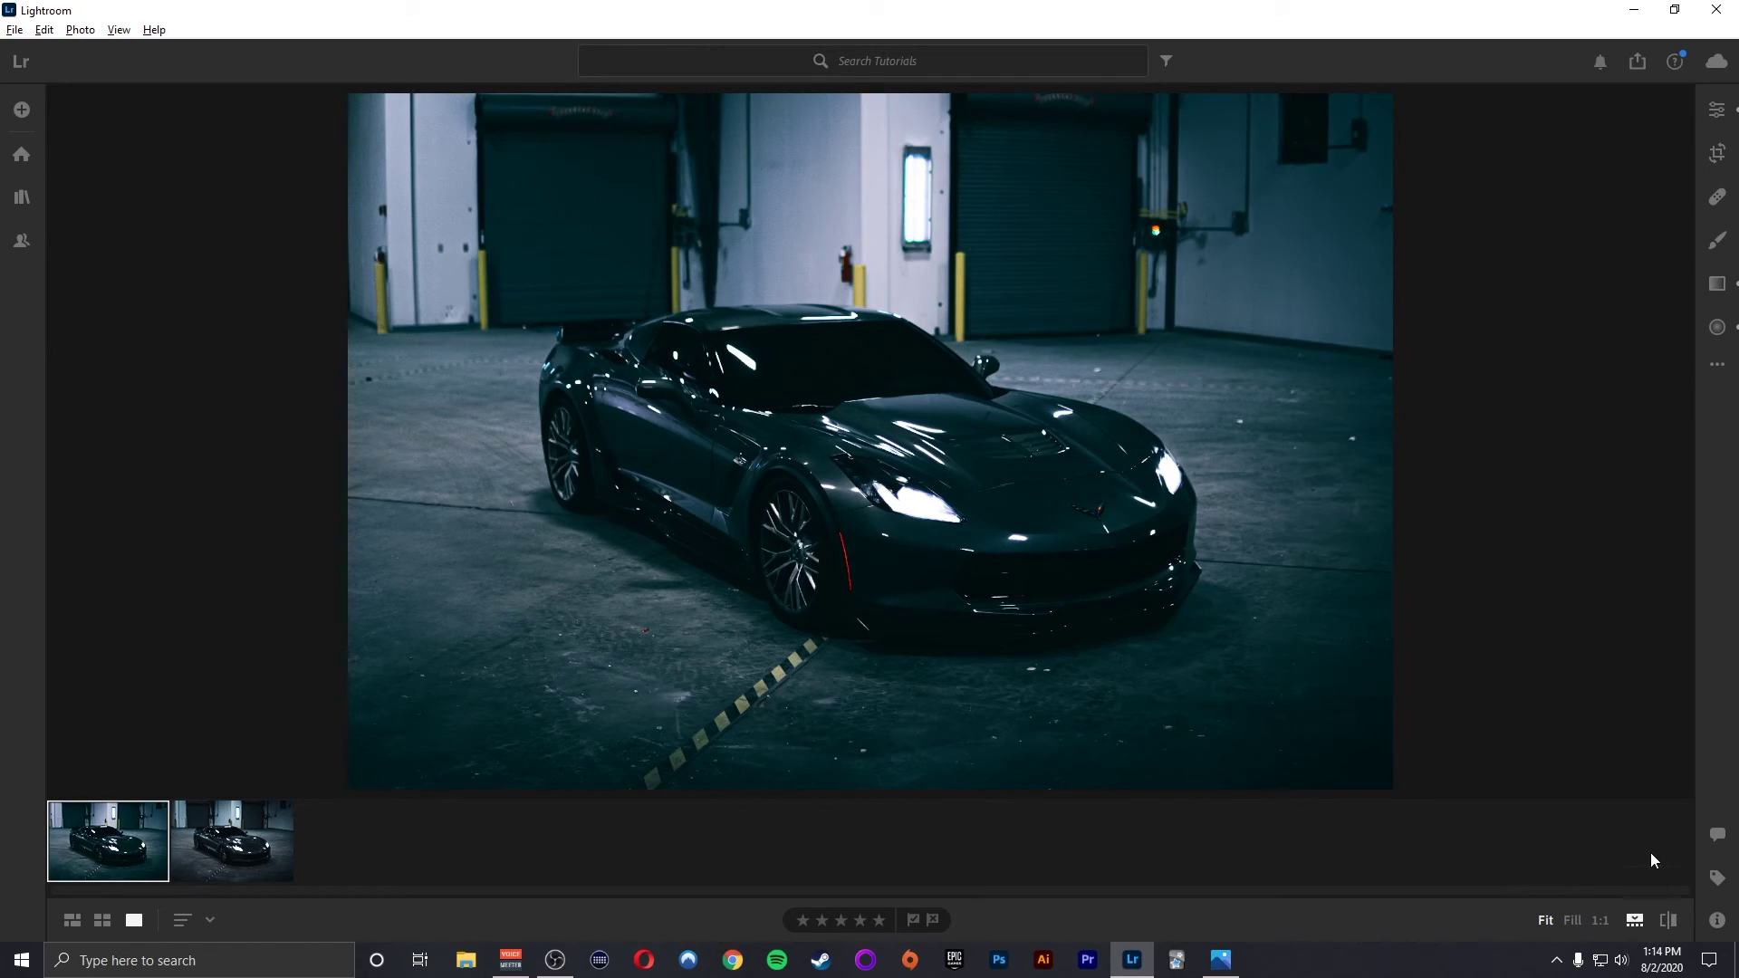